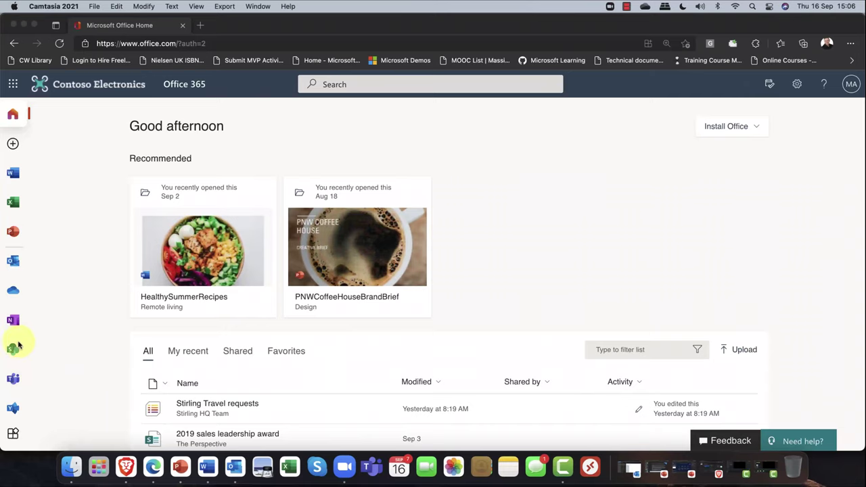
Step: Open the Microsoft 365 admin center and, from it, the Azure Active Directory admin center using the signed-in administrator account
scroll(18, 344, down, 3)
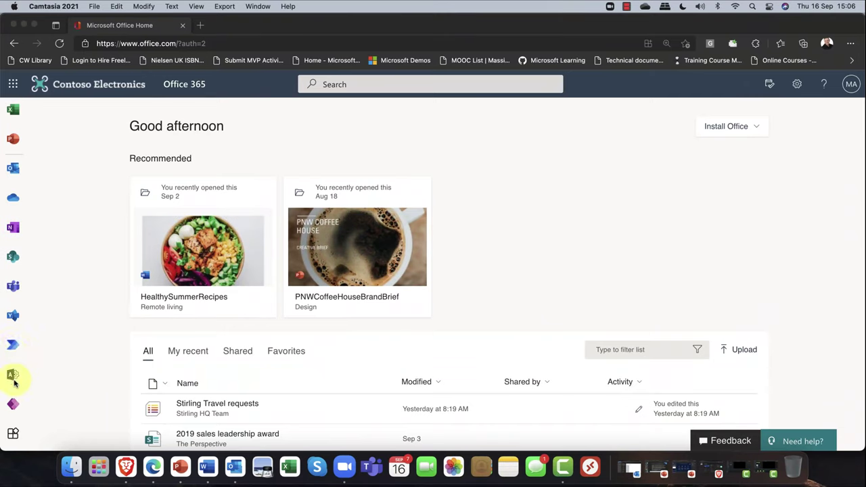
click(14, 374)
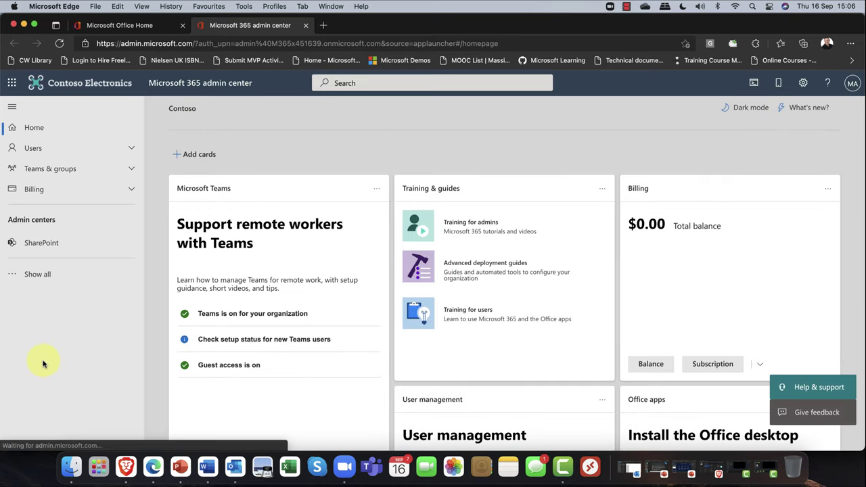
click(44, 276)
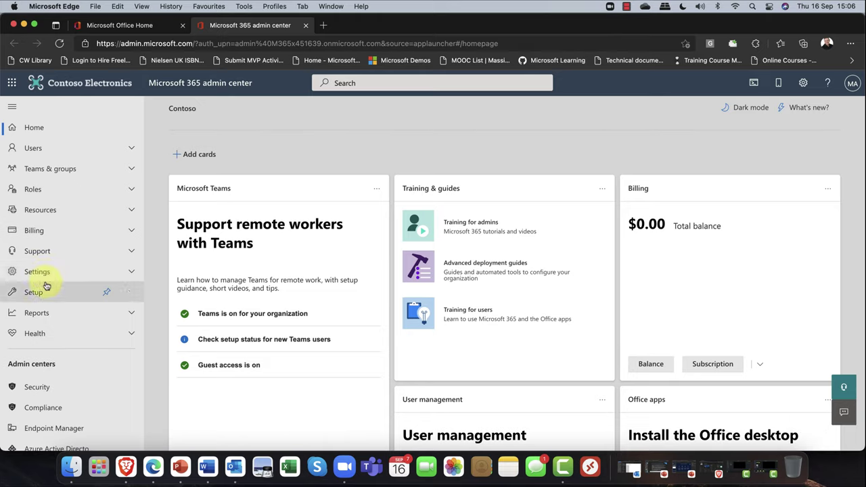
scroll(61, 324, down, 2)
scroll(63, 343, down, 2)
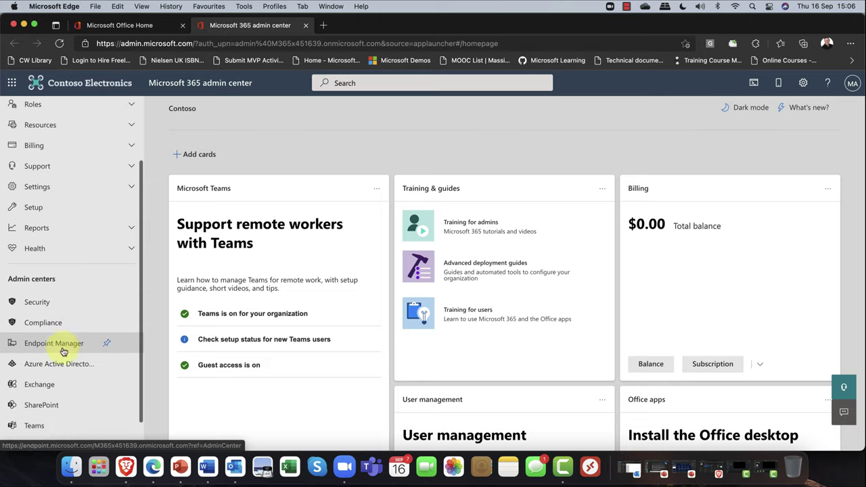
click(59, 351)
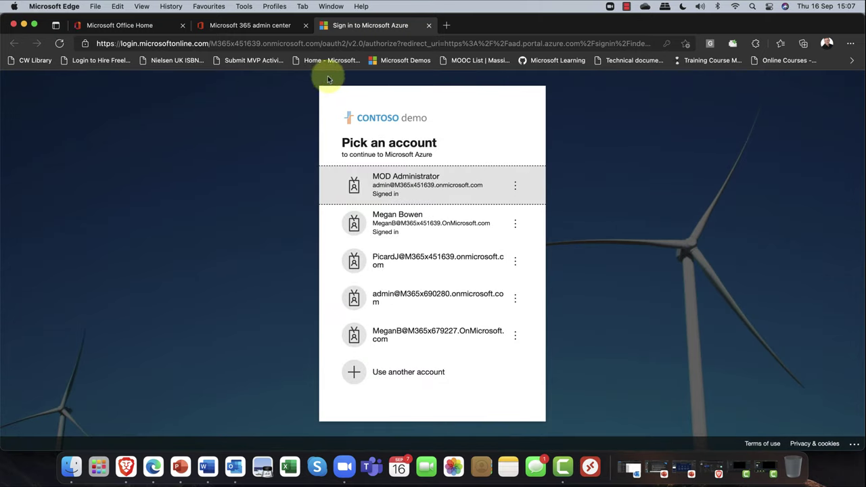
click(434, 193)
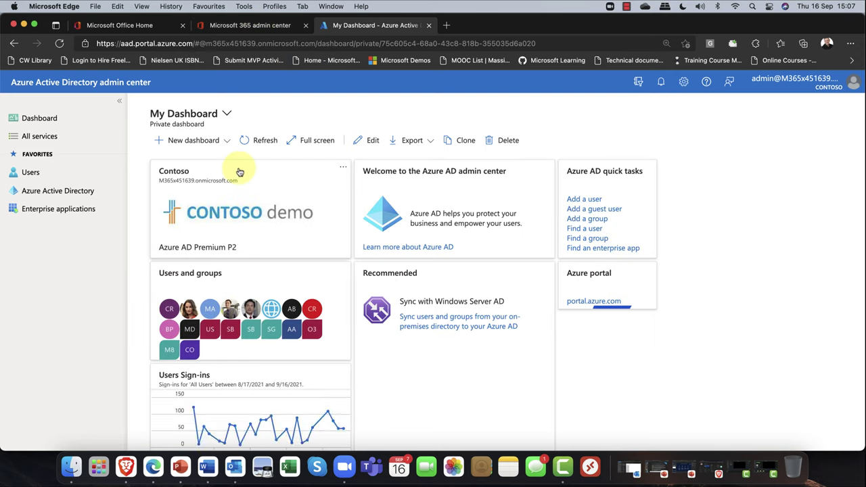
Step: Switch to the Microsoft 365 admin center and show its list of active users
click(249, 26)
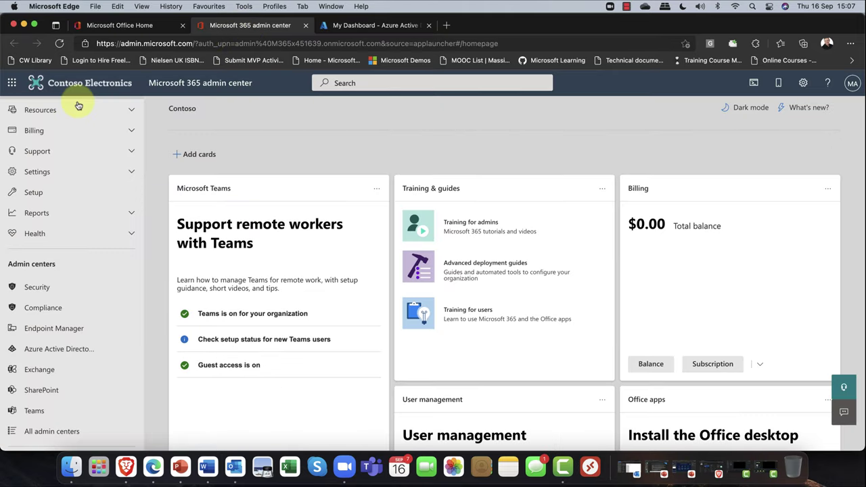
scroll(54, 153, up, 3)
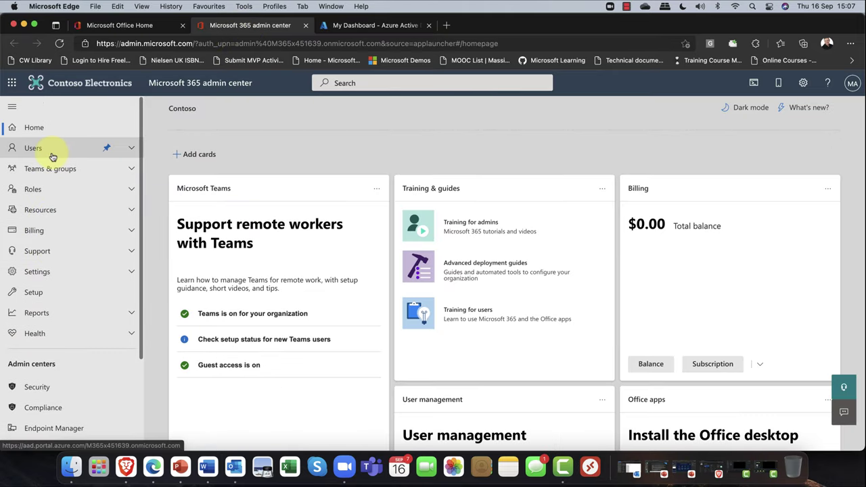
click(38, 150)
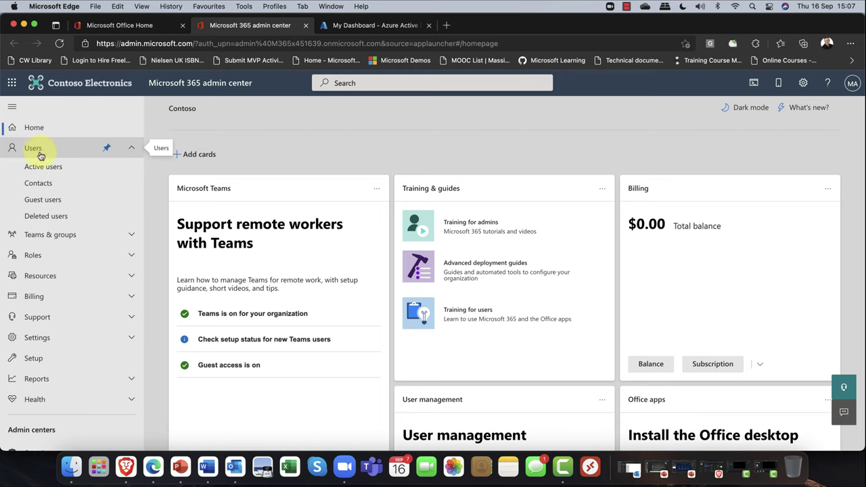
click(47, 170)
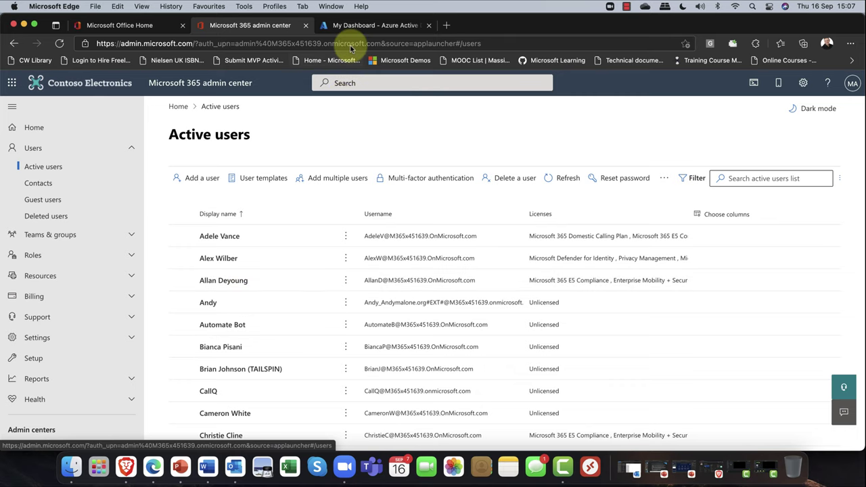
Step: Switch to the Azure Active Directory admin center and show all users of the Contoso directory
click(371, 26)
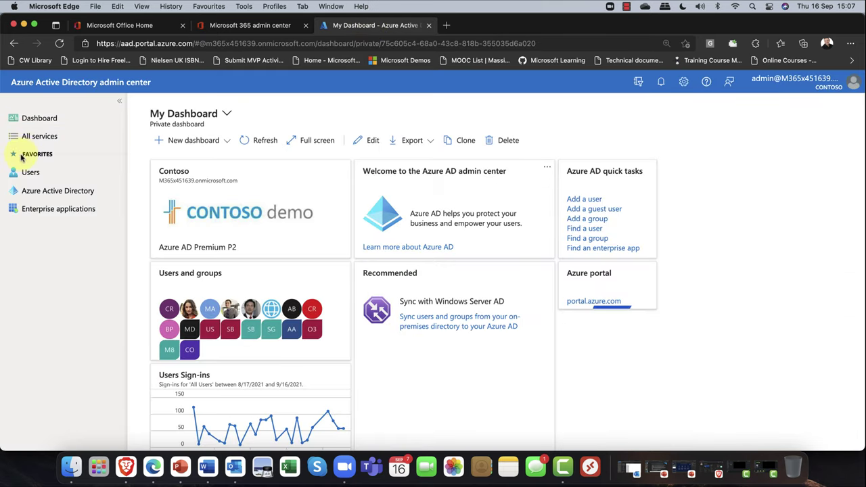
click(72, 190)
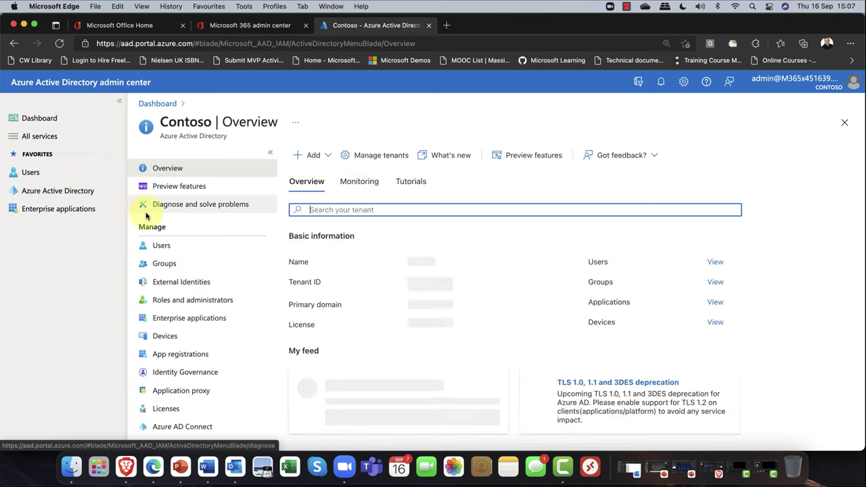
click(183, 249)
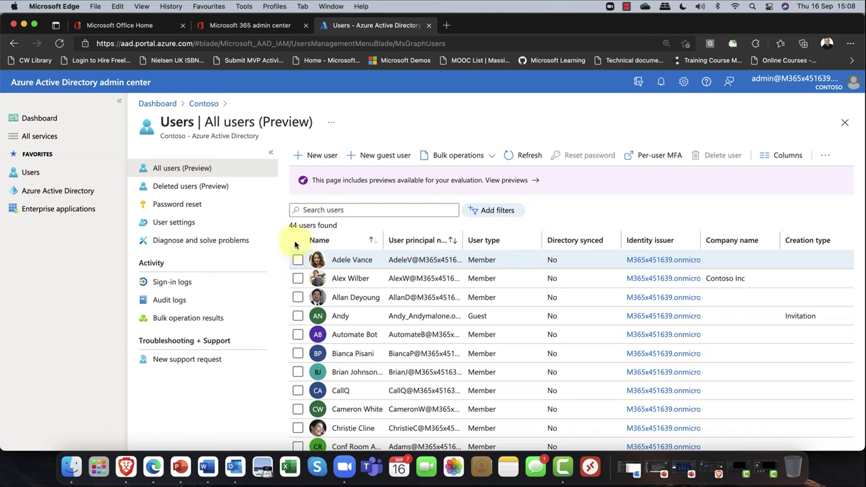
Step: Return to the Microsoft 365 admin center, collapse the Users section and expand Teams & groups
click(265, 27)
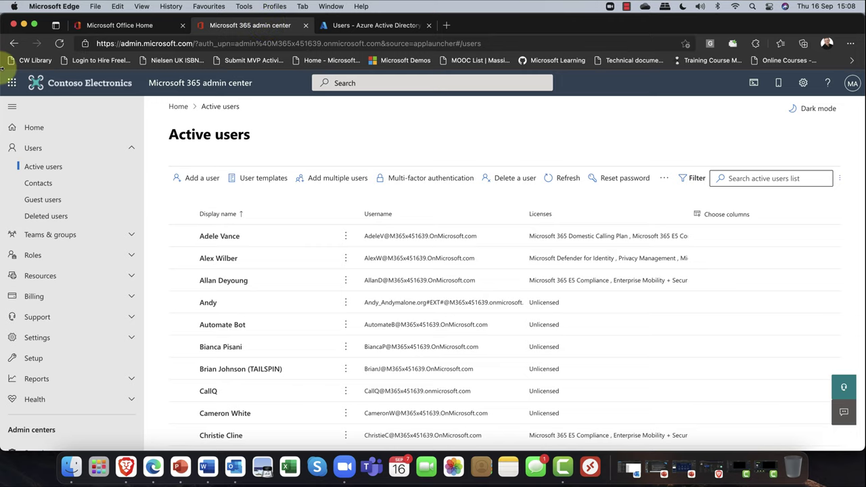
click(129, 147)
click(58, 174)
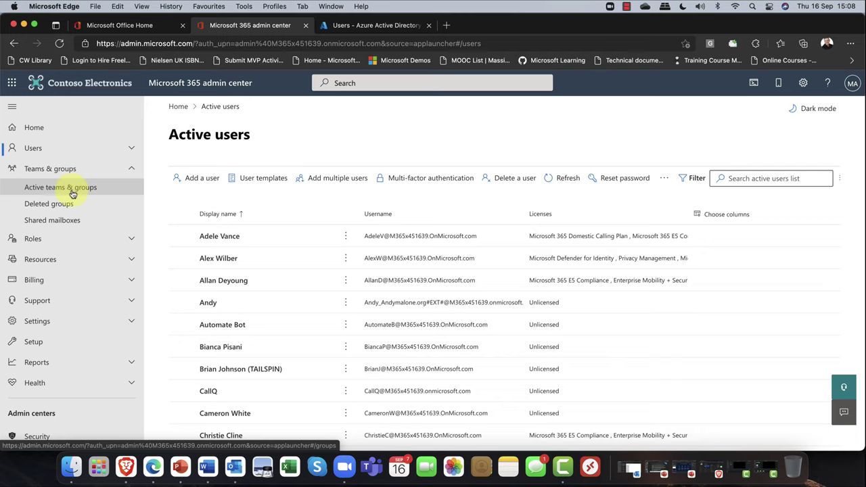
Step: Start a new group from the Contoso directory's groups in the Azure Active Directory admin center
click(361, 27)
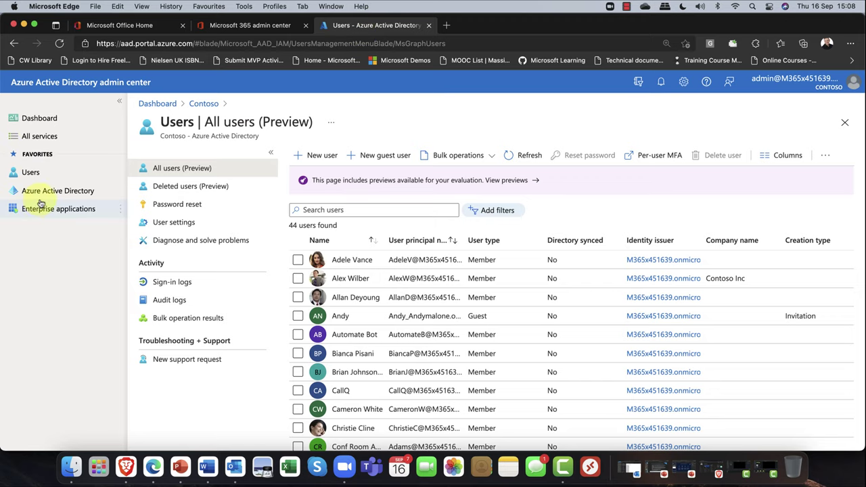
click(29, 189)
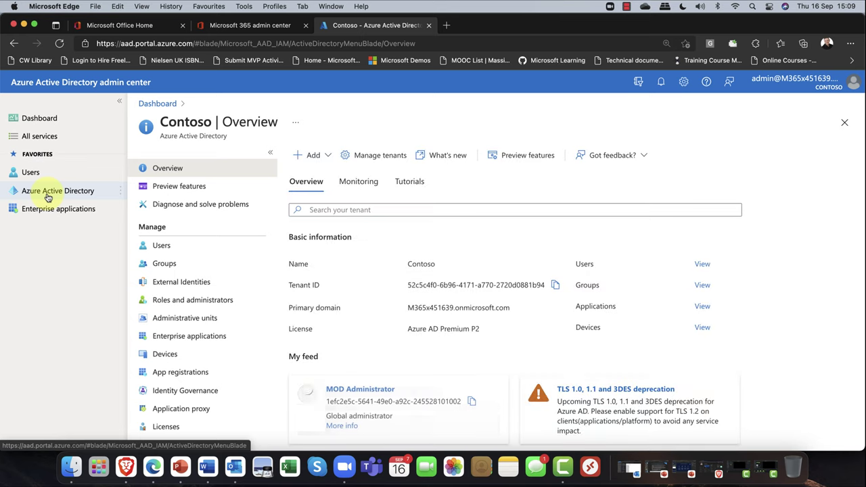
click(178, 265)
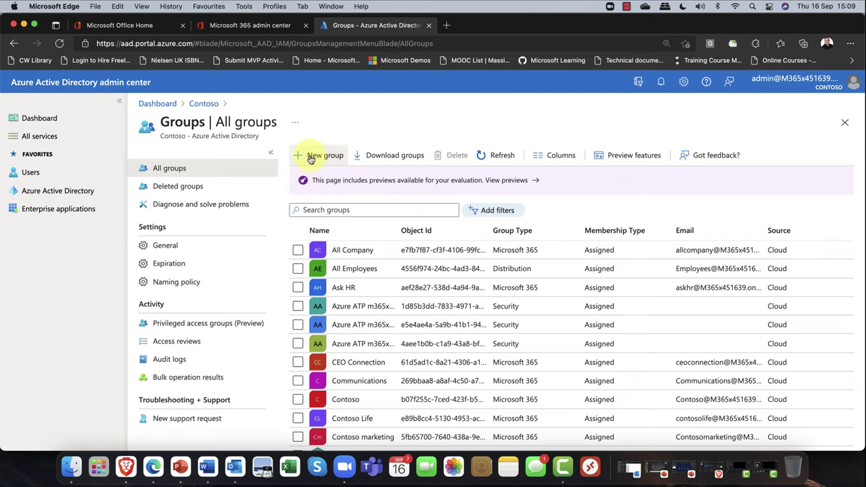
click(331, 156)
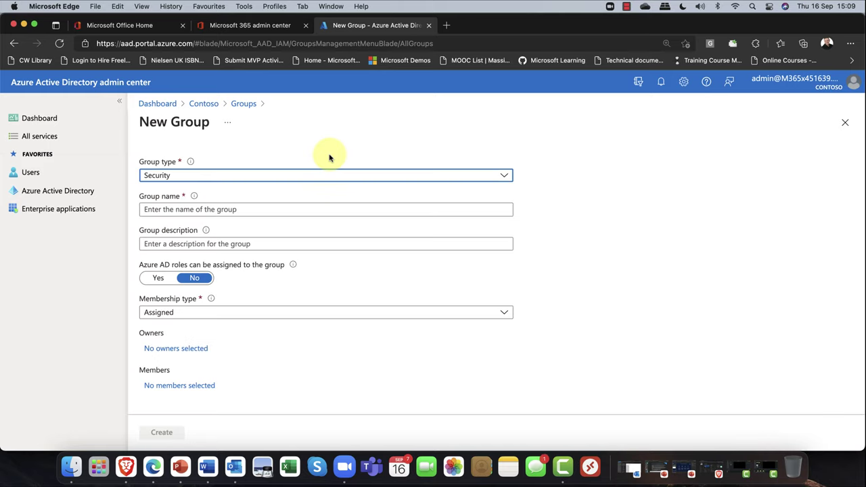
Step: Review the group types available for the new group and keep Security selected
click(212, 177)
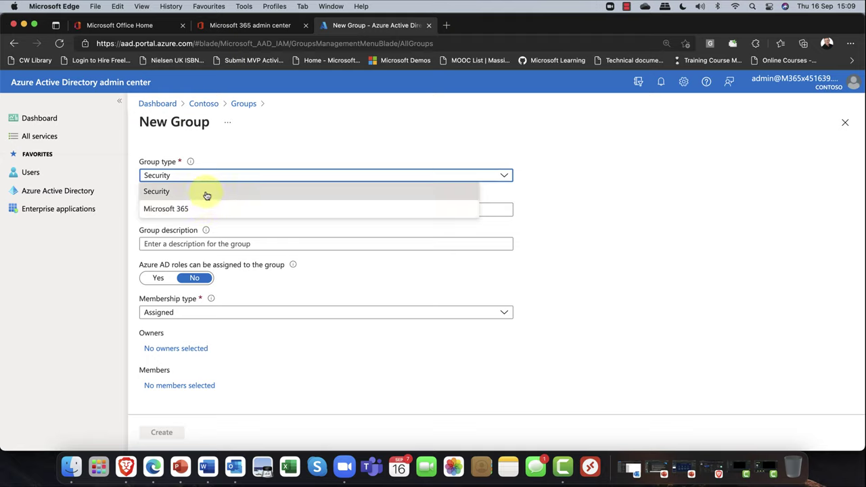
click(207, 194)
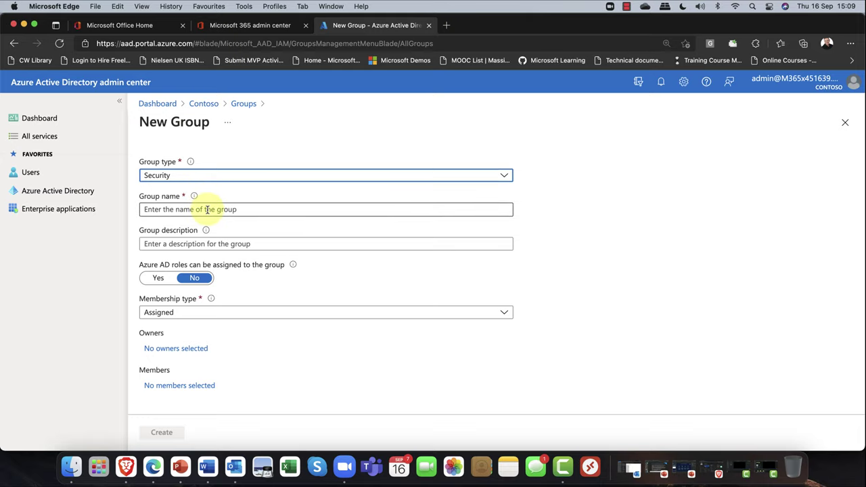
click(219, 178)
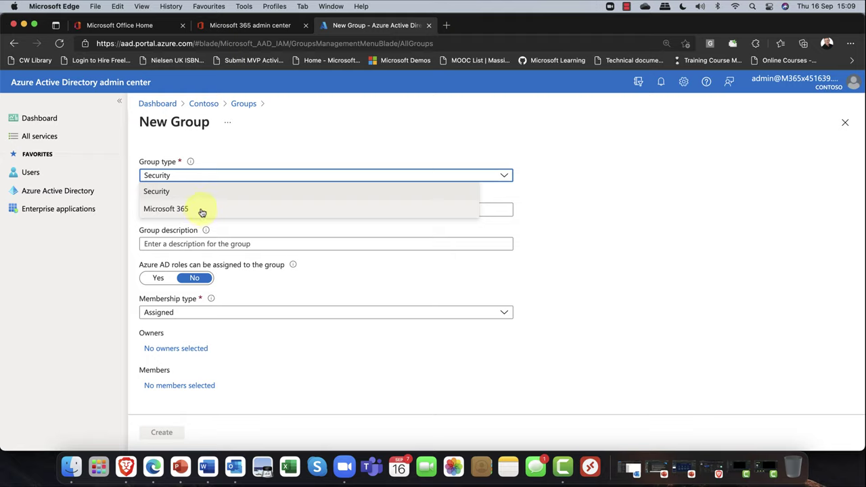
click(203, 192)
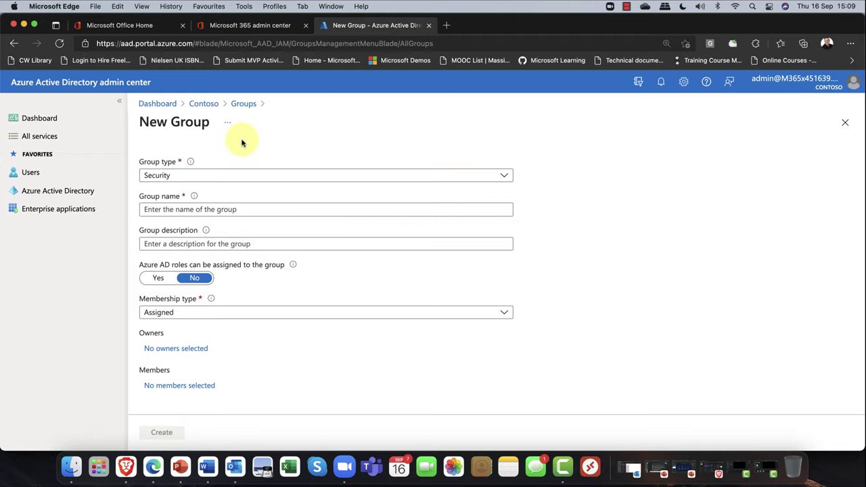
Step: Begin adding a group under active teams and groups in the Microsoft 365 admin center and review the group types offered
click(238, 25)
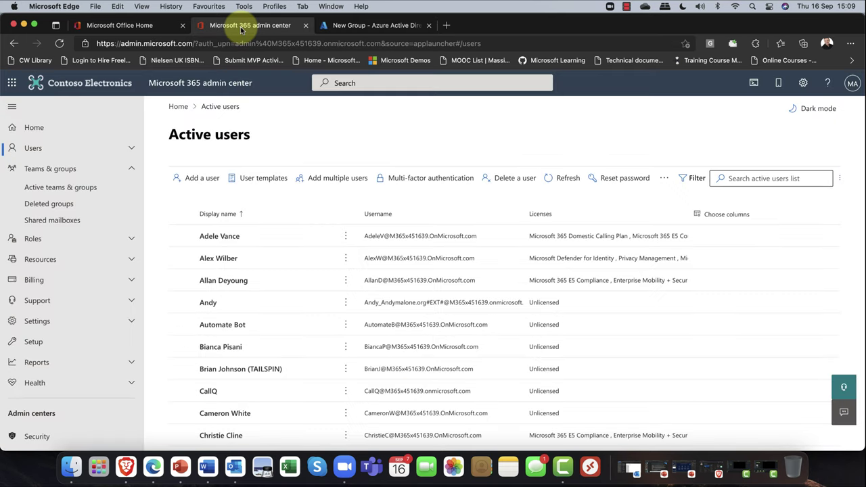
click(68, 187)
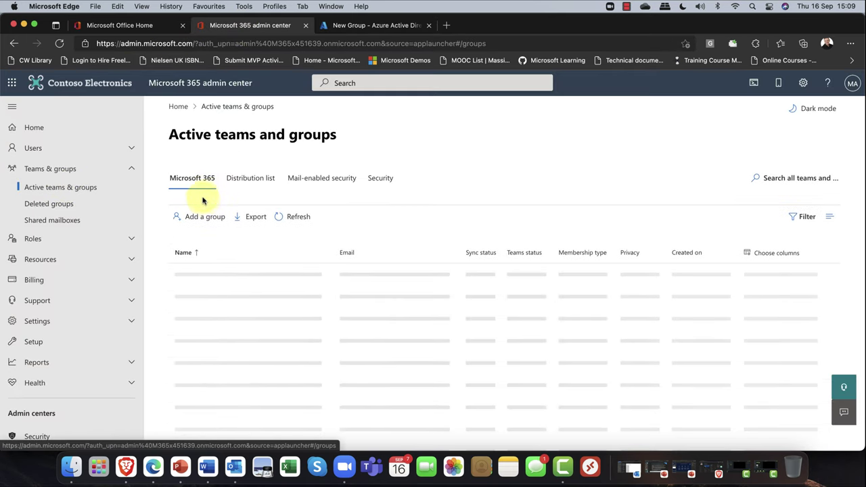
click(196, 256)
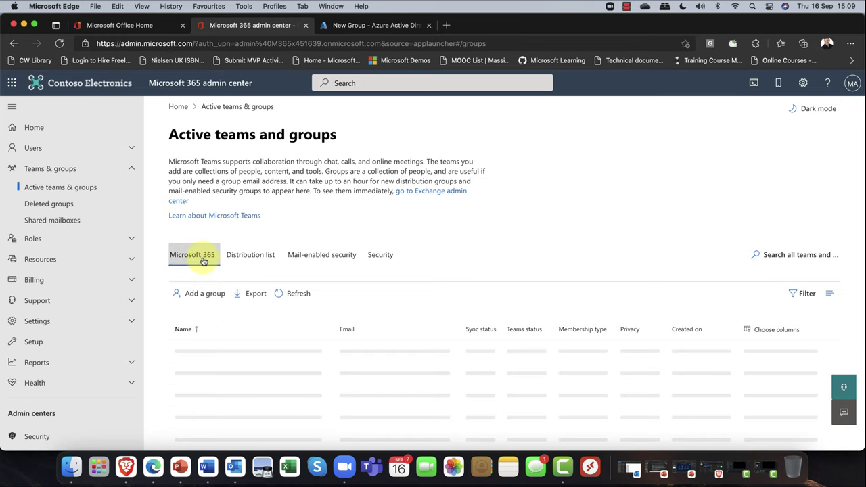
click(206, 295)
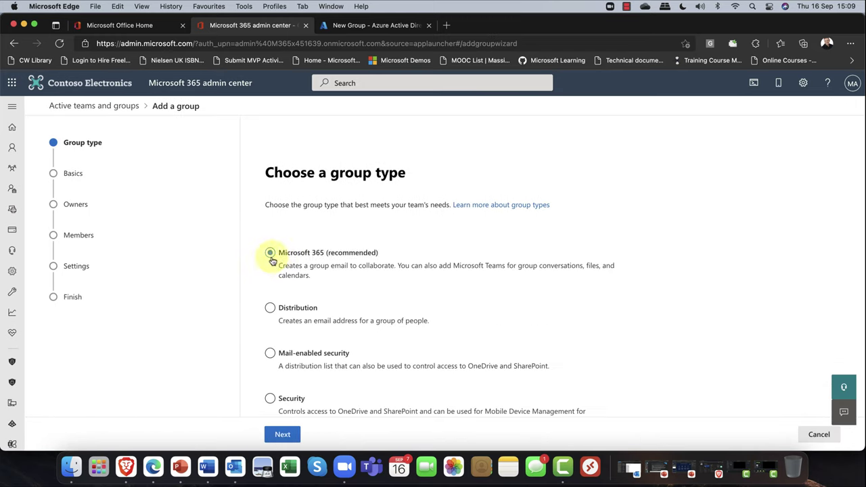
scroll(318, 257, down, 2)
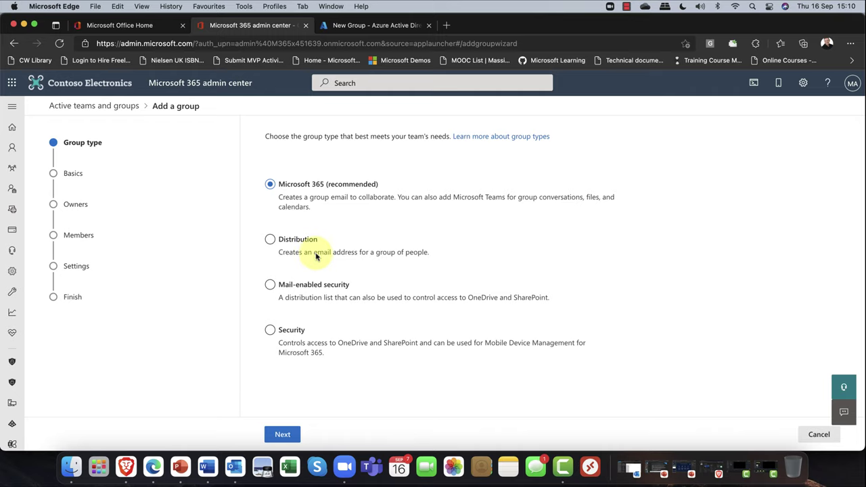
click(275, 287)
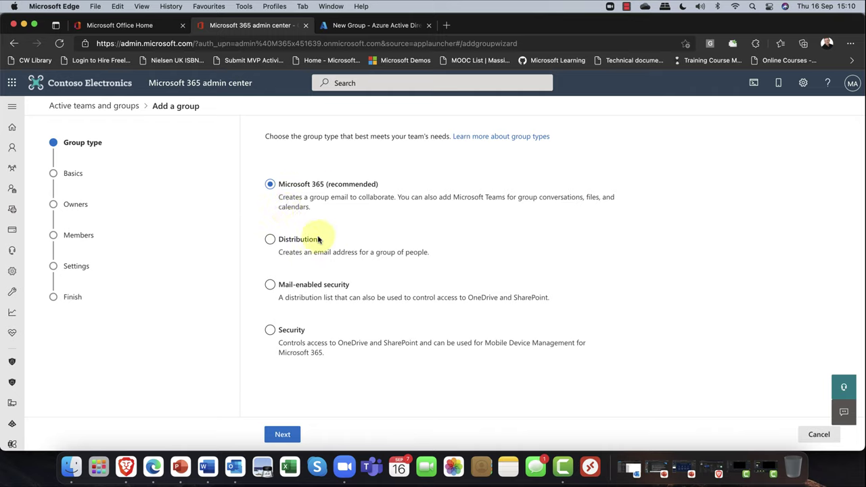
Step: Back in the Azure Active Directory admin center, name the new security group "Stirling HQ" and allow Azure AD roles to be assigned to it
click(350, 25)
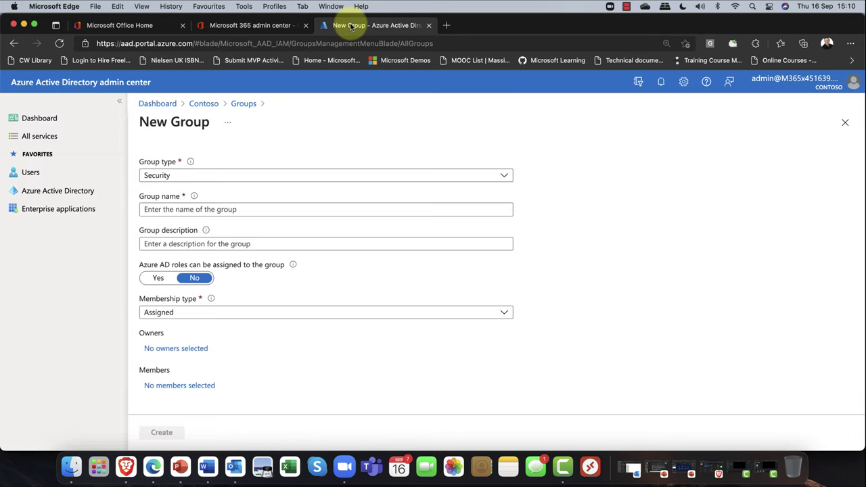
click(229, 209)
click(228, 209)
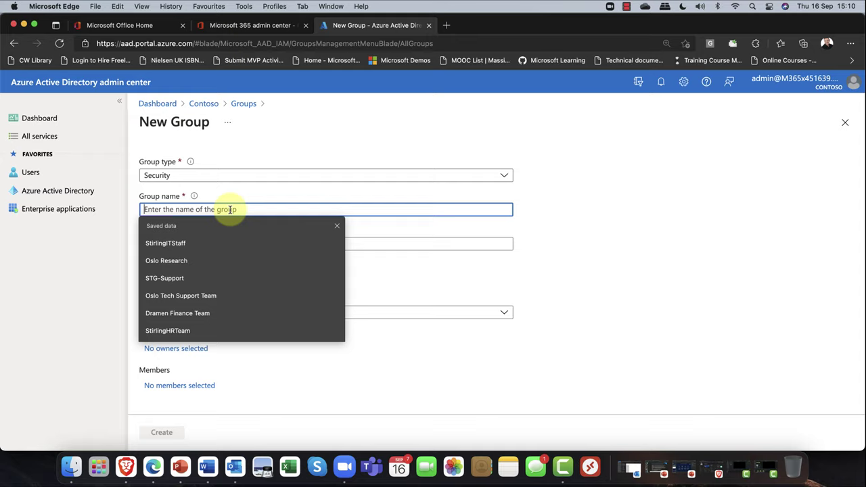
text(Stirling HQ)
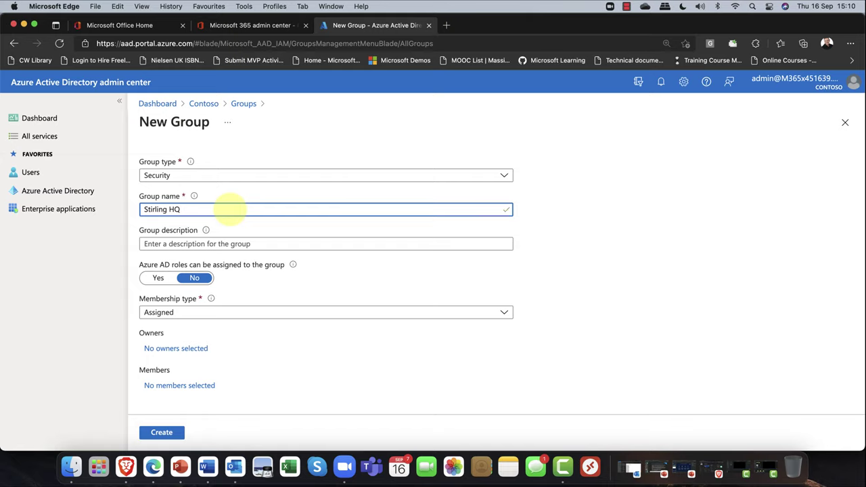
click(295, 226)
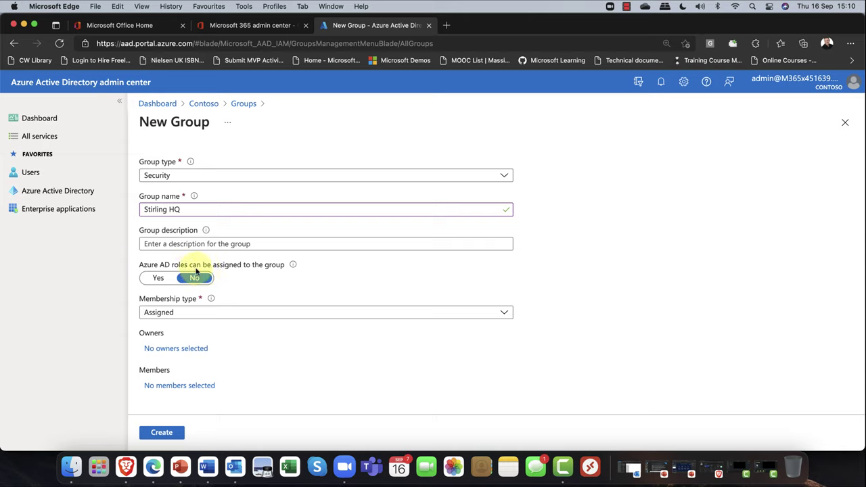
click(161, 278)
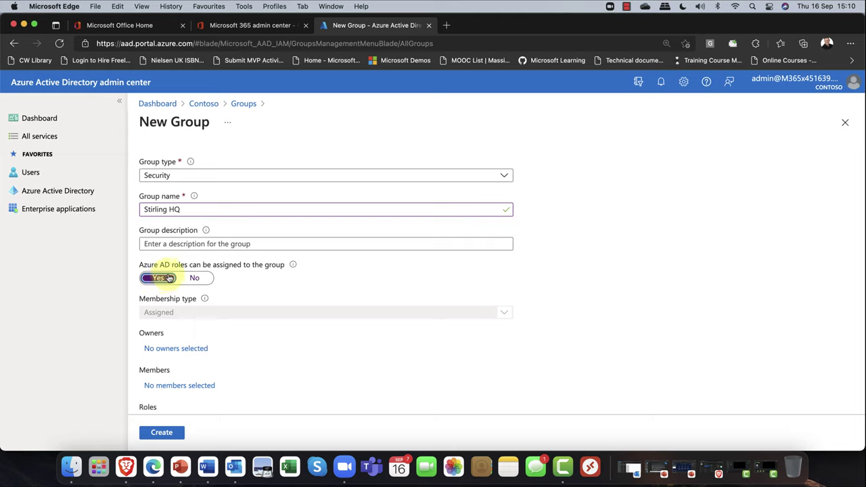
scroll(188, 286, down, 2)
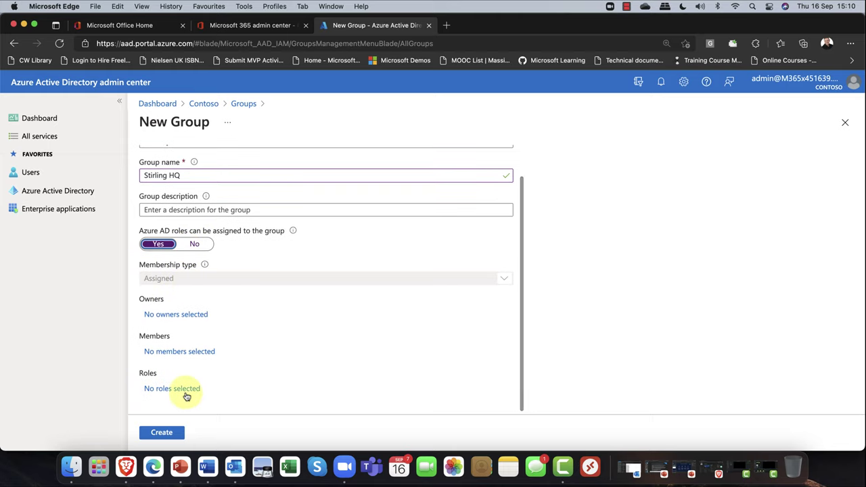
Step: Turn off Azure AD role assignment for the new group, review the membership types, and keep Assigned
scroll(187, 396, up, 2)
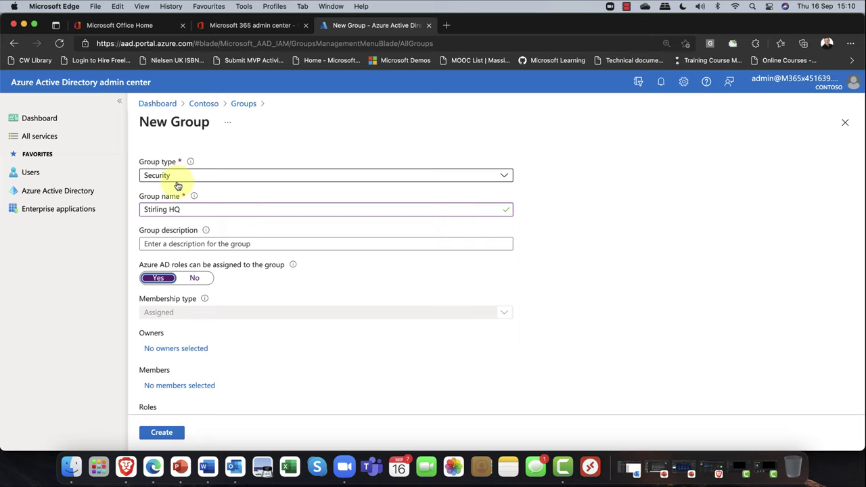
scroll(196, 210, down, 2)
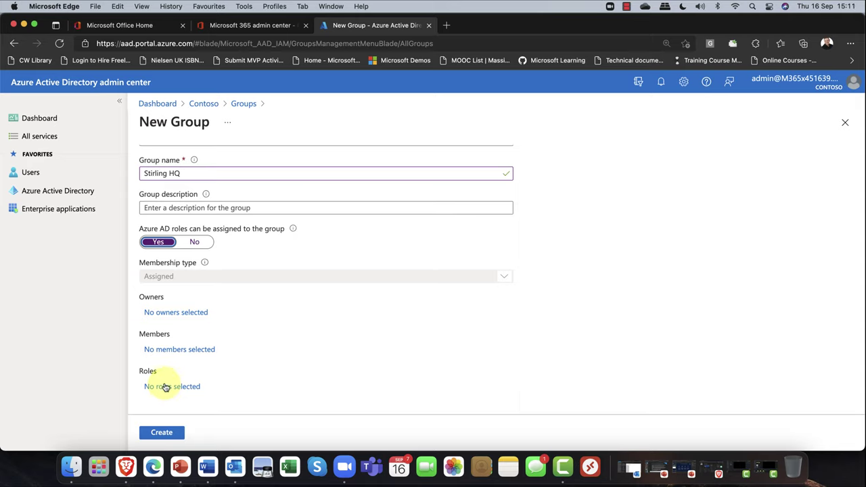
scroll(165, 385, up, 2)
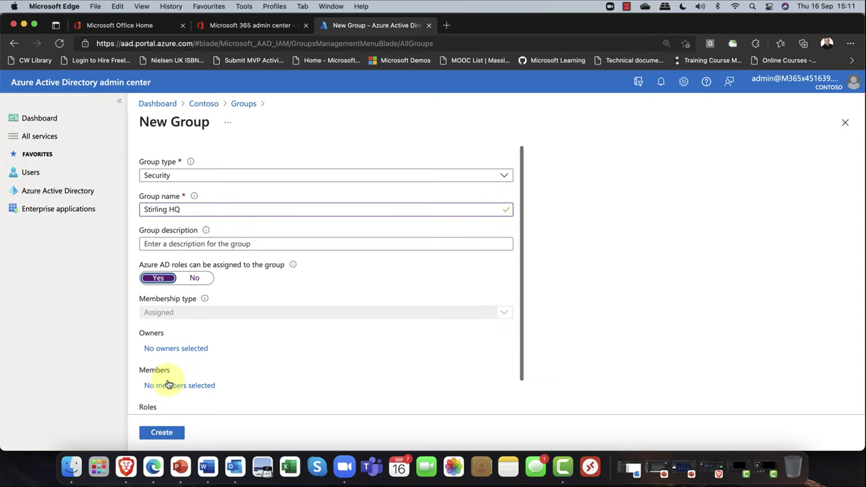
click(193, 278)
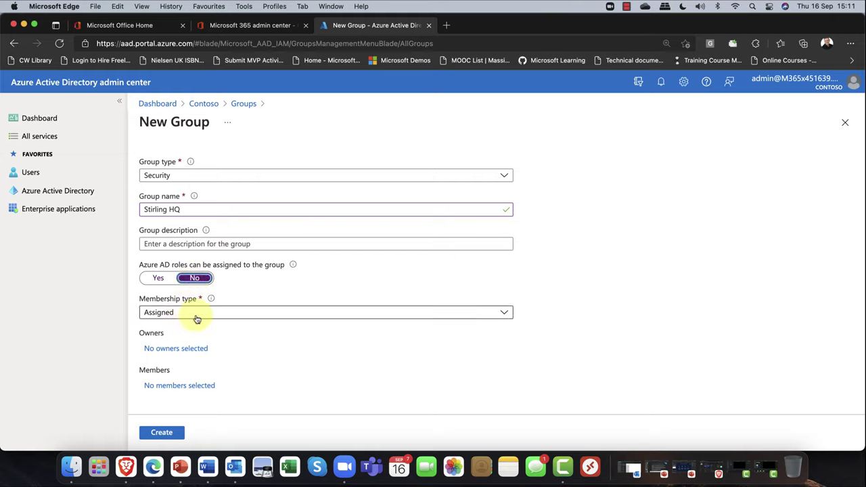
click(198, 315)
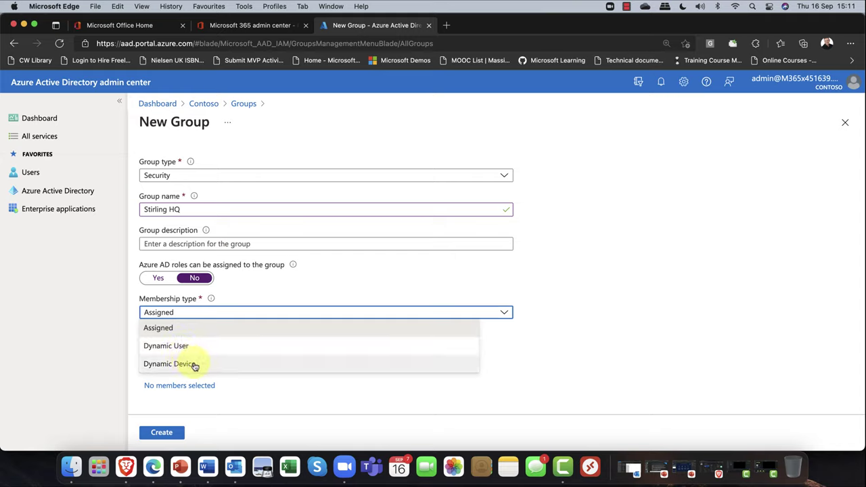
click(192, 330)
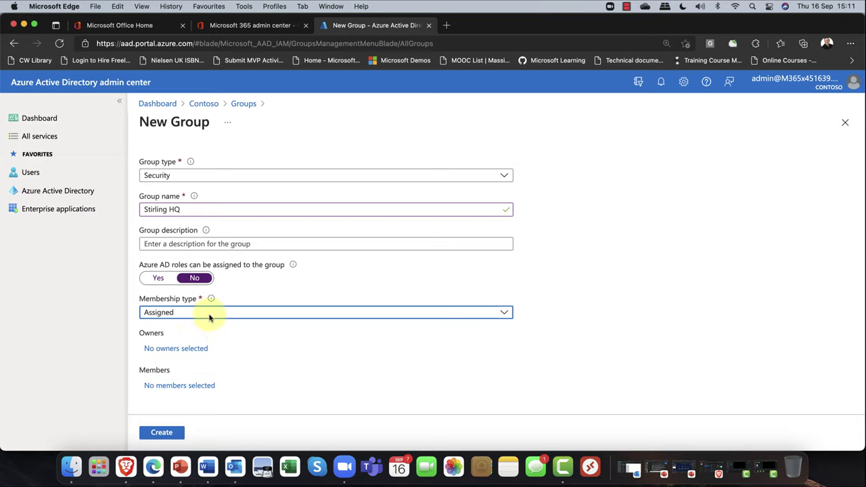
Step: Find the intended owner by first name and add that user as the new group's owner
click(192, 350)
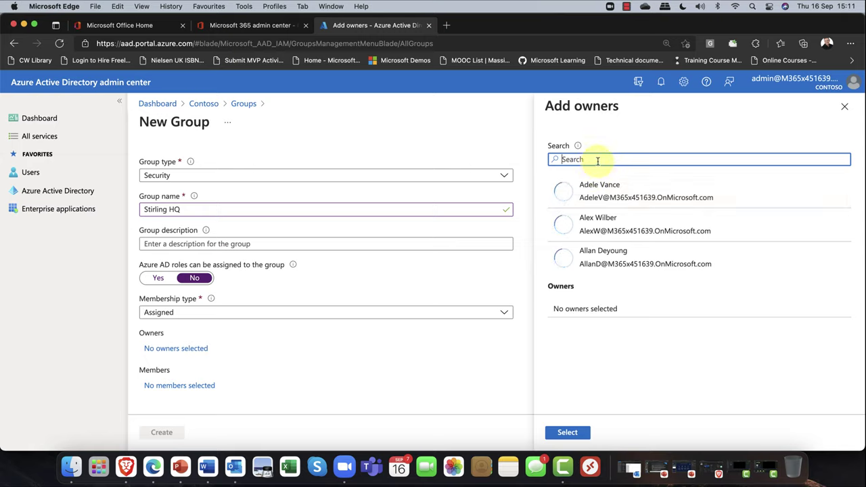
text(megan)
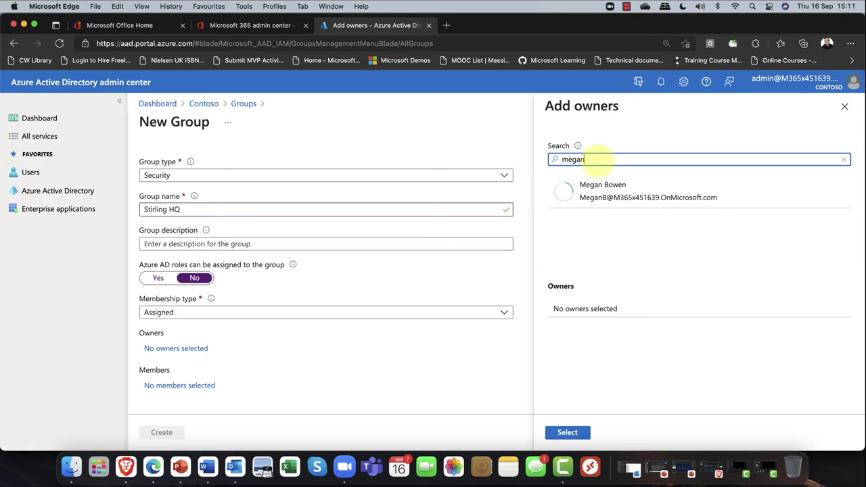
click(639, 193)
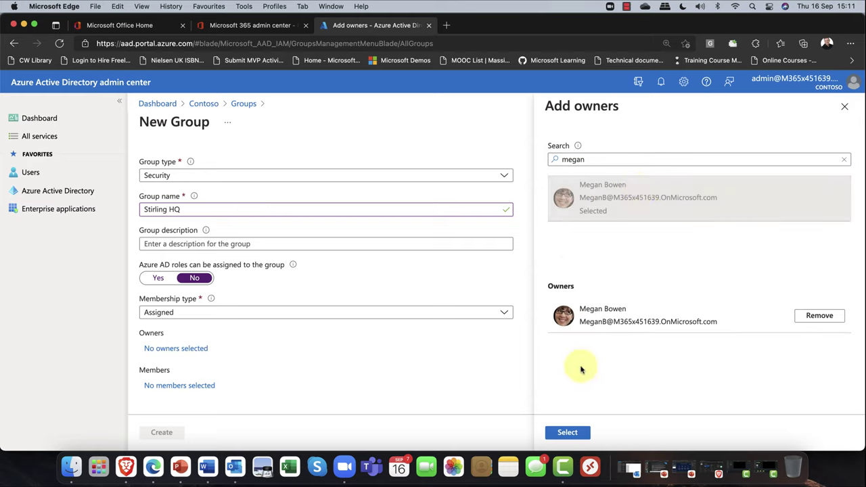
click(573, 433)
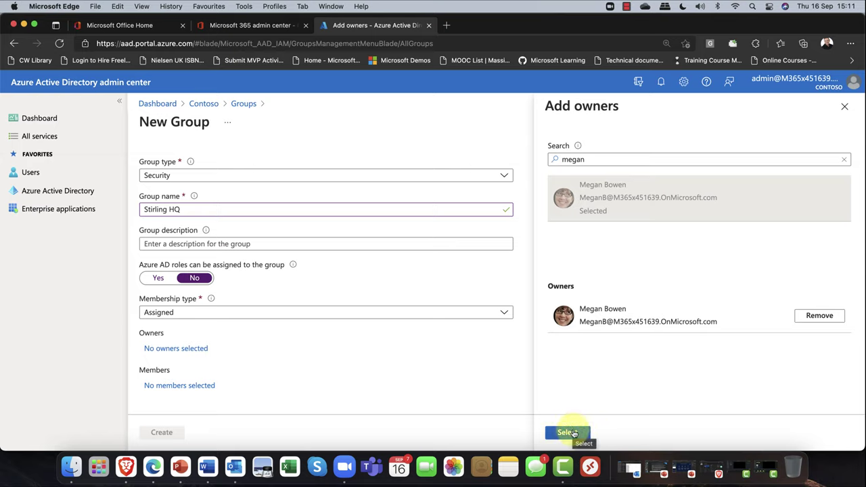
click(573, 433)
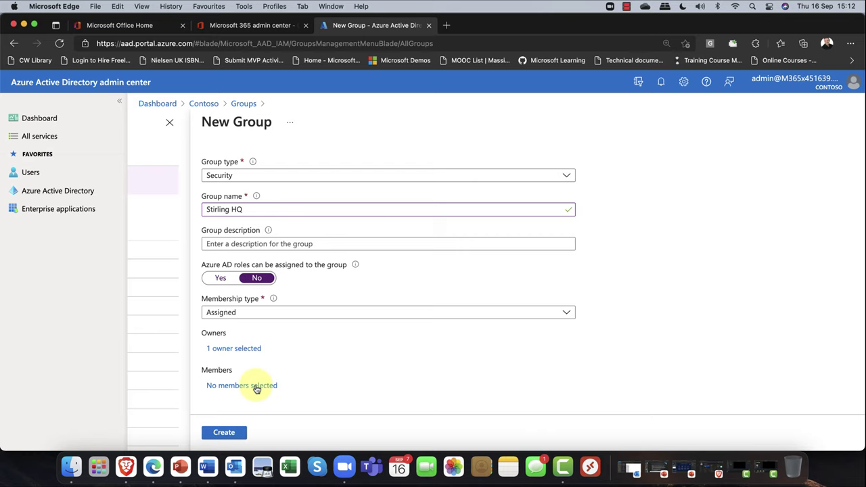
Step: Add an internal user, the Bing service principal and a guest user as members, and create the Stirling HQ group
click(257, 386)
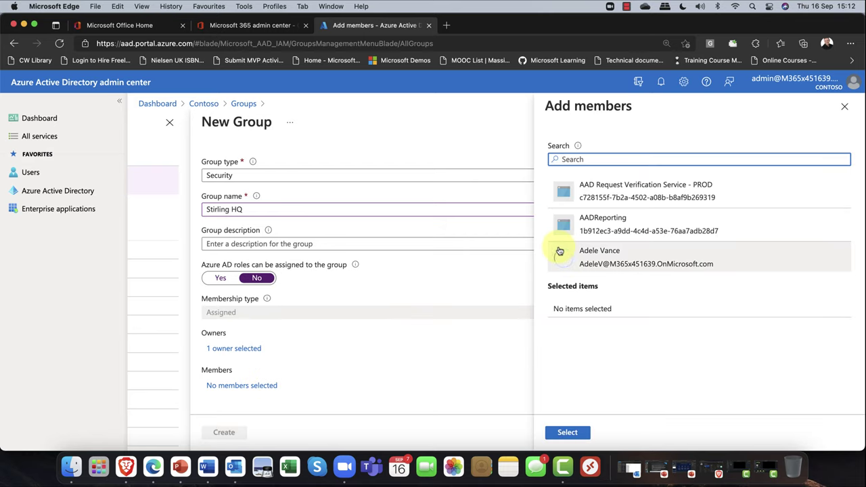
scroll(626, 217, down, 5)
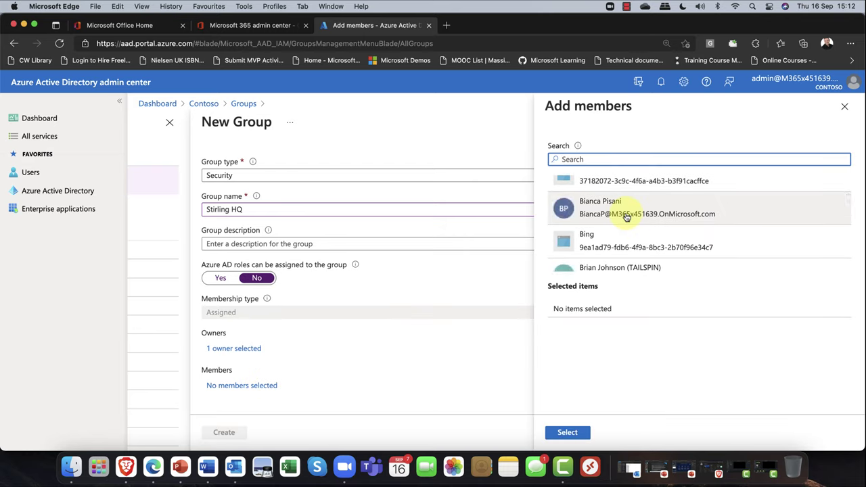
click(615, 209)
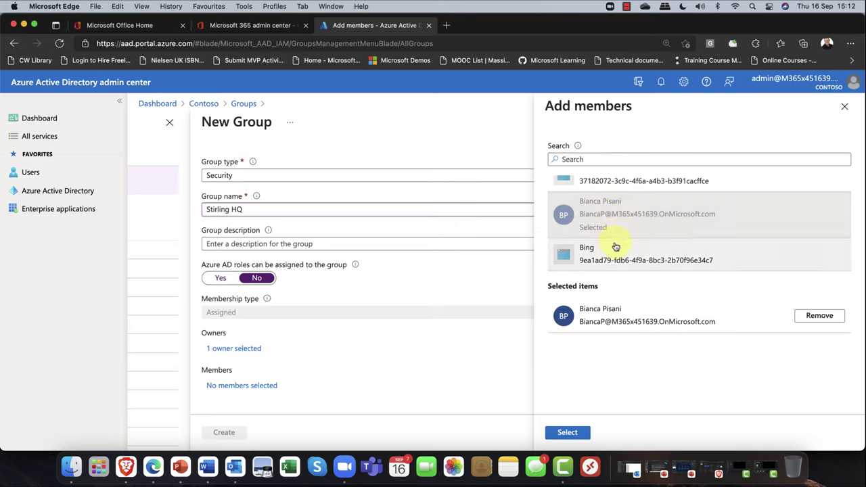
click(614, 255)
scroll(615, 255, up, 3)
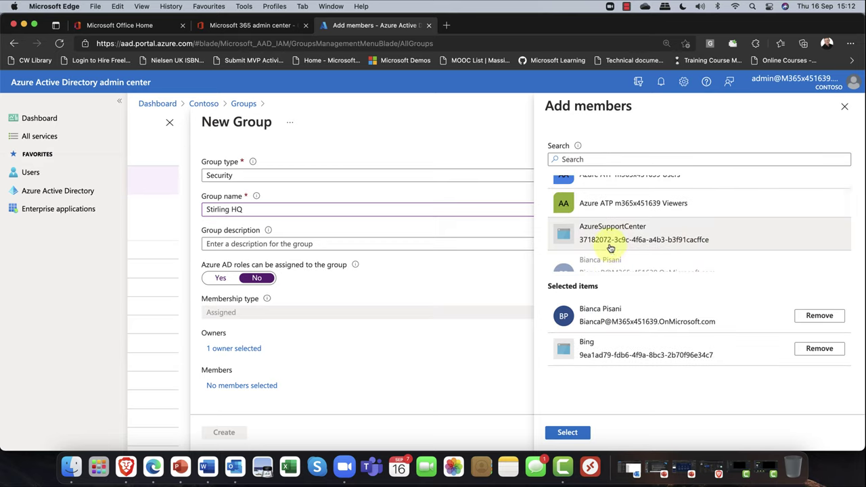
scroll(610, 248, up, 3)
click(594, 223)
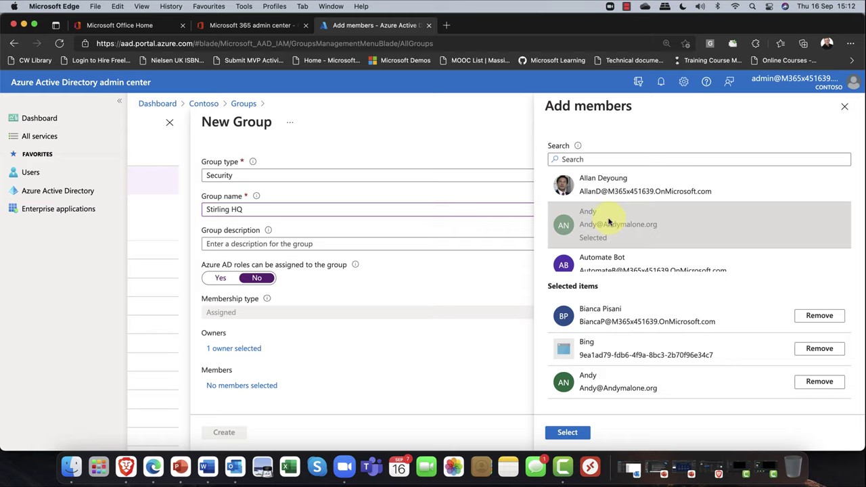
scroll(609, 221, up, 1)
scroll(609, 221, up, 1)
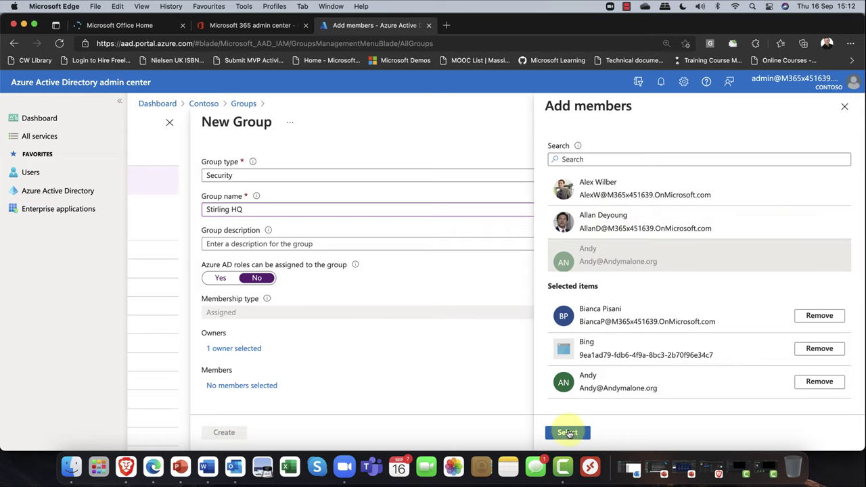
click(565, 432)
click(236, 432)
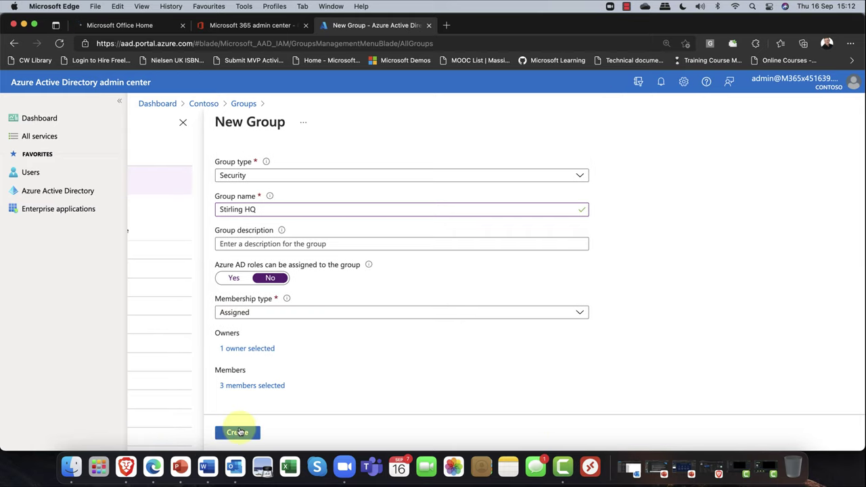
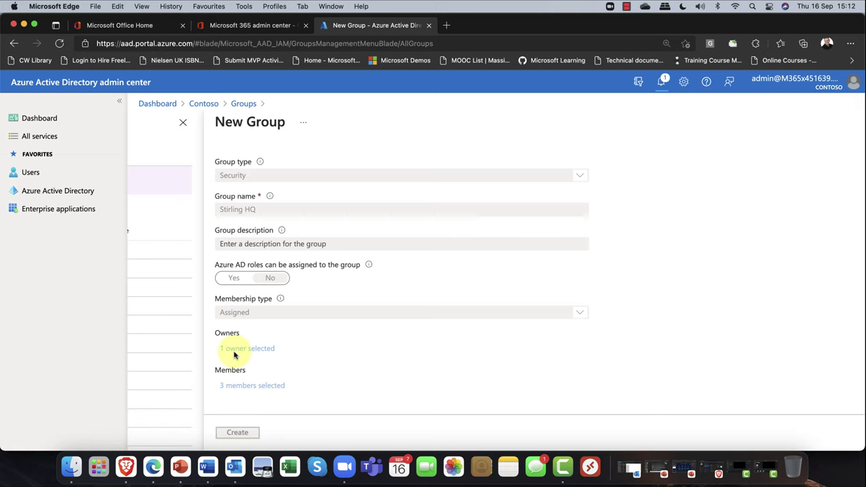
Step: Return to the list of all groups and refresh it to check for the new Stirling HQ group
scroll(235, 356, left, 3)
scroll(236, 356, left, 5)
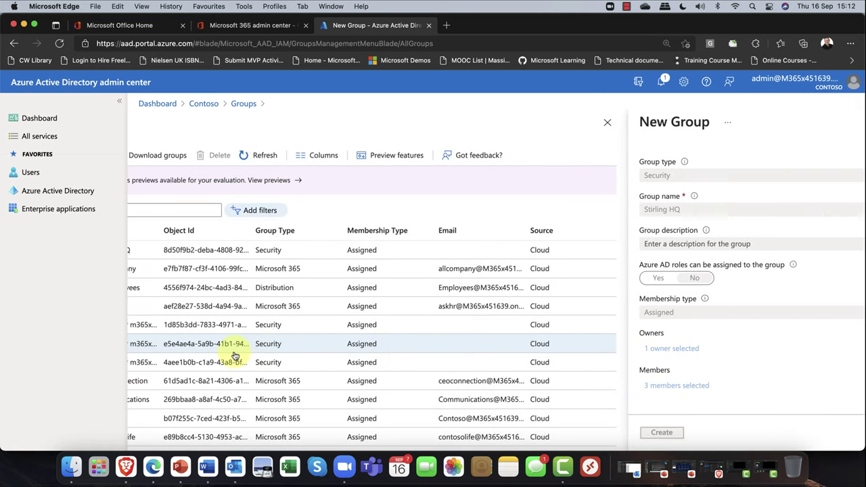
scroll(243, 353, right, 7)
scroll(255, 354, right, 4)
scroll(246, 352, left, 5)
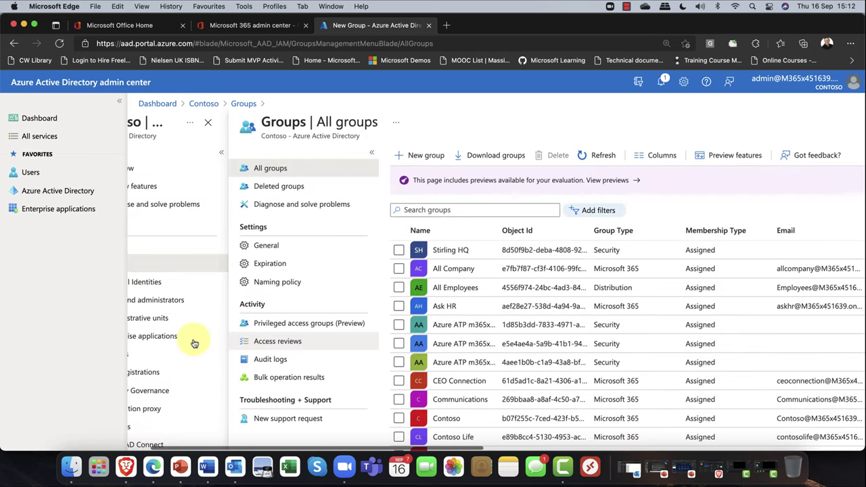
scroll(196, 344, right, 2)
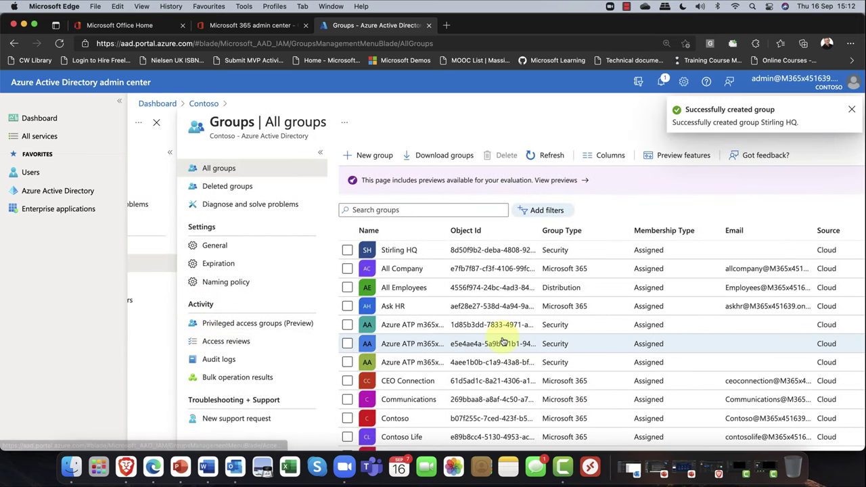
click(551, 155)
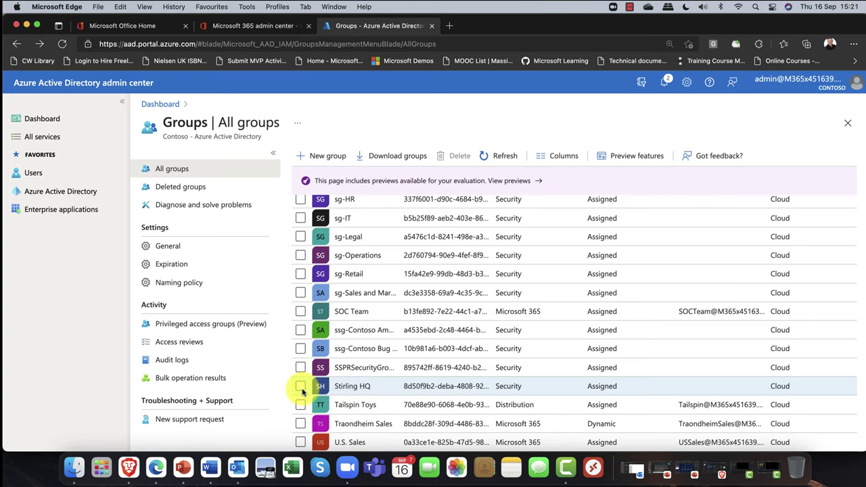
Step: Open the Stirling HQ group and review its overview, members and owners
click(353, 386)
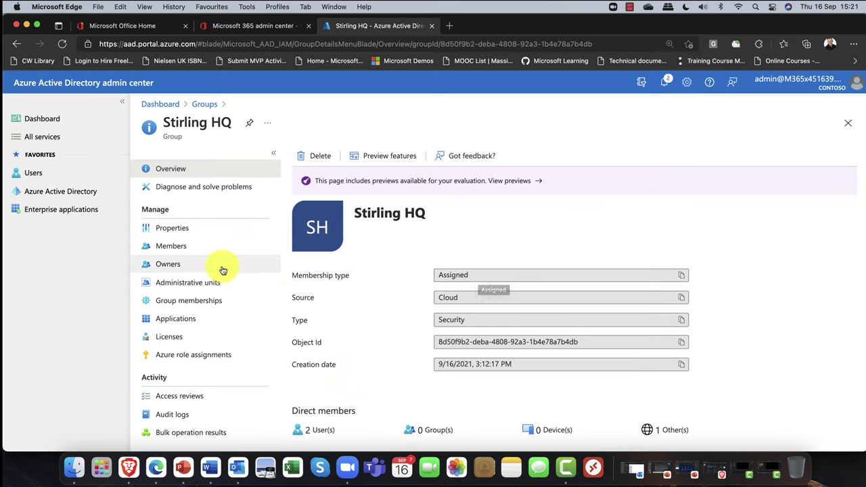
click(178, 252)
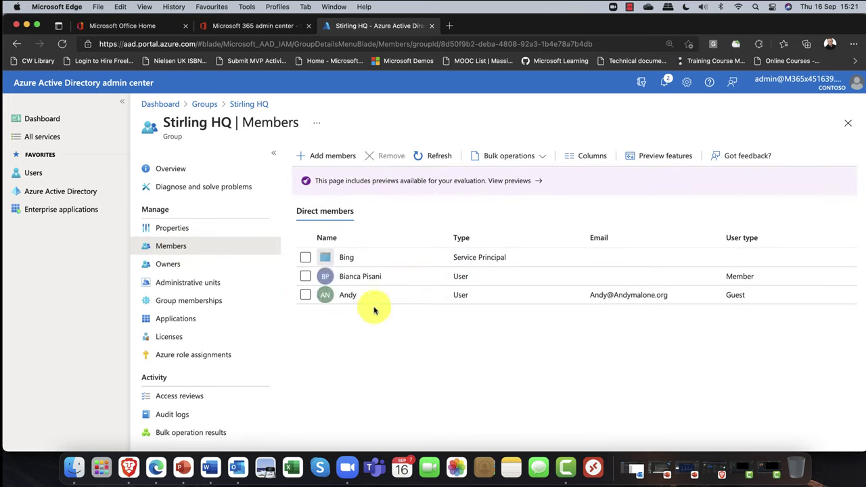
click(169, 265)
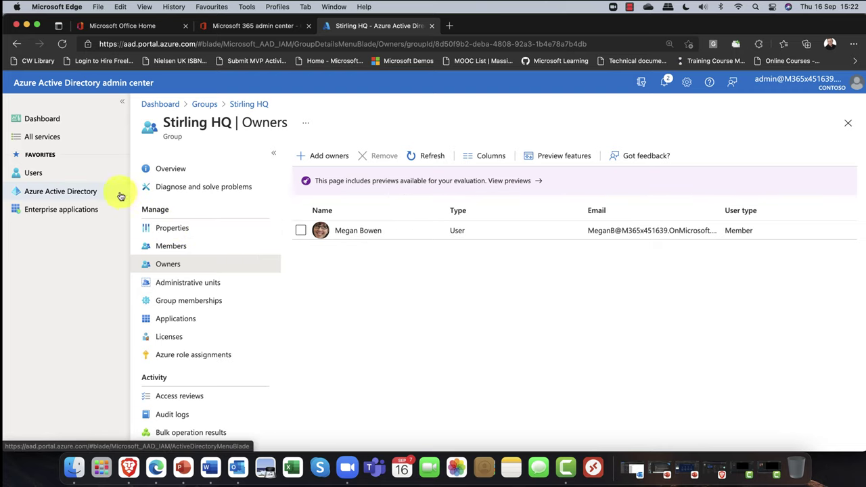
Step: Switch to the Microsoft 365 admin center, abandon the unfinished group creation, and refresh the active teams and groups page
click(257, 26)
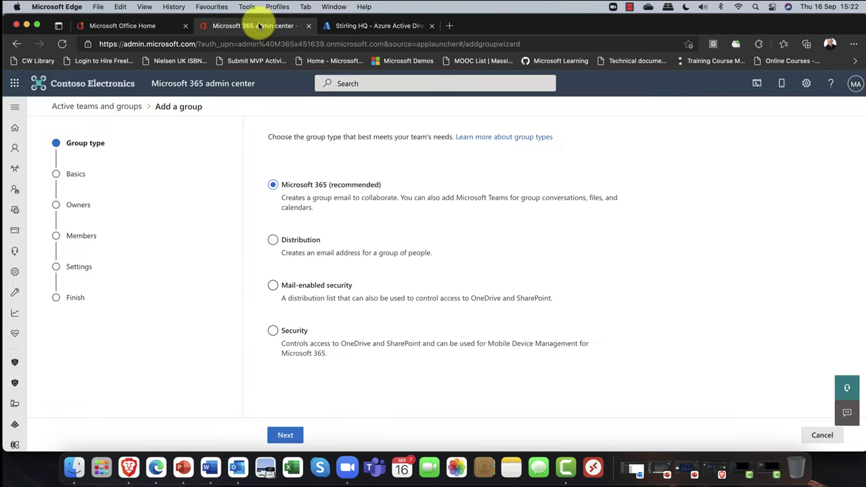
click(825, 438)
click(371, 280)
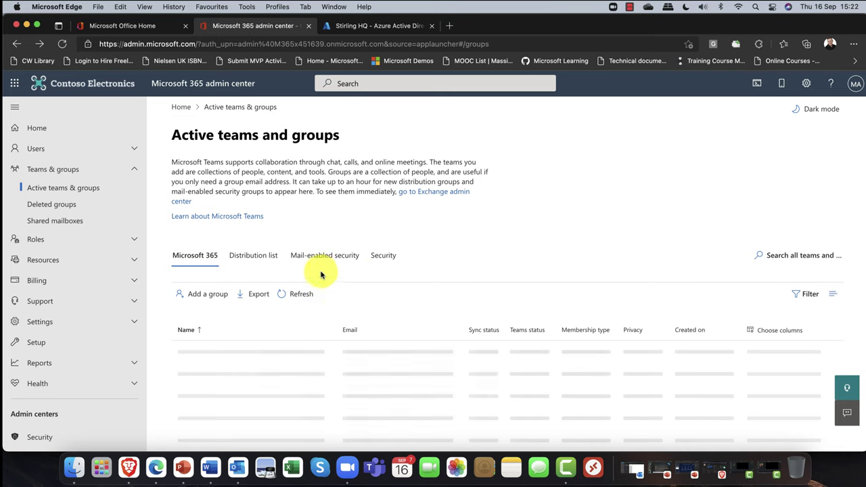
click(140, 7)
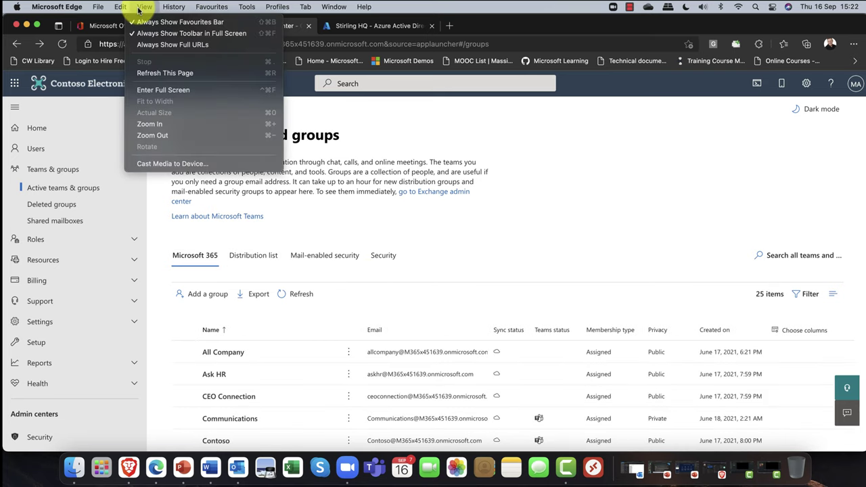
click(155, 73)
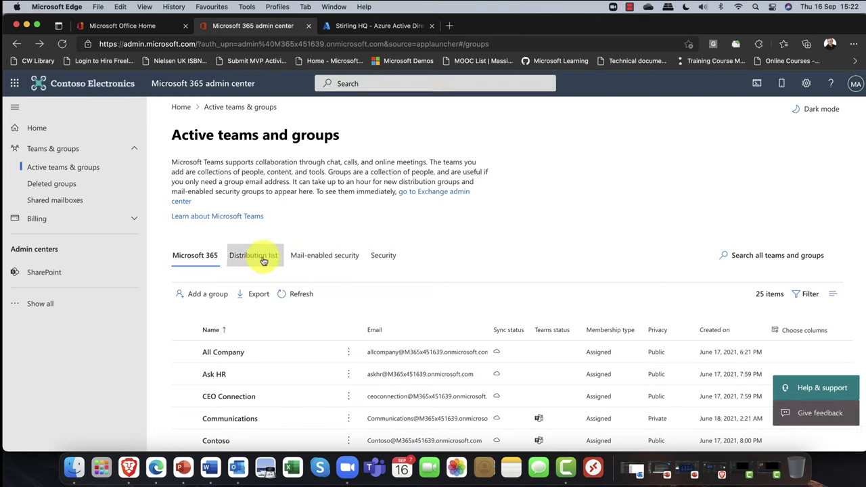
Step: Look through the security groups under active teams and groups for Stirling HQ
click(379, 257)
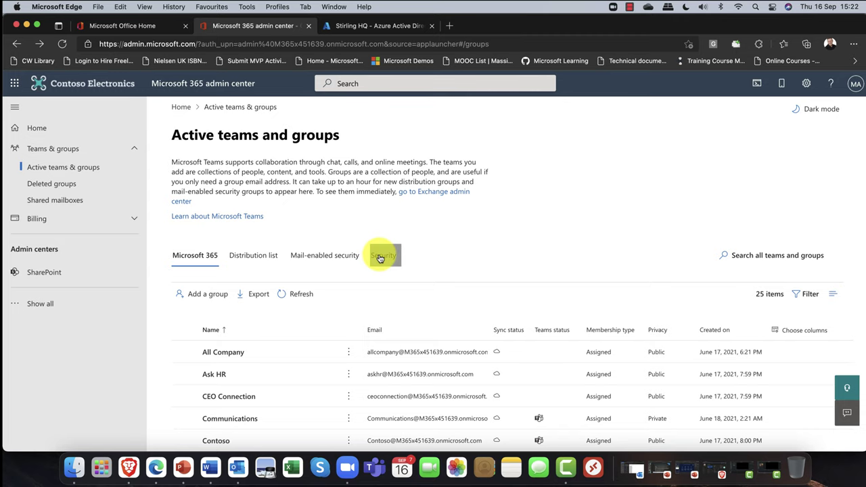
scroll(380, 257, down, 8)
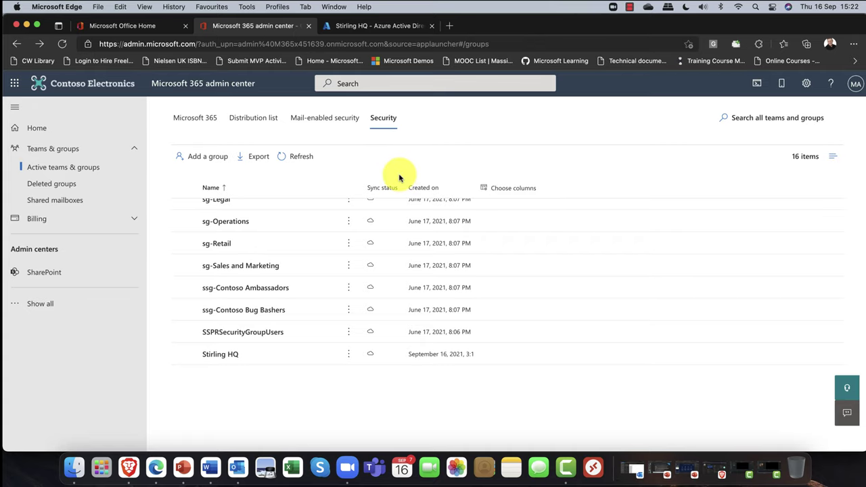
scroll(399, 176, up, 3)
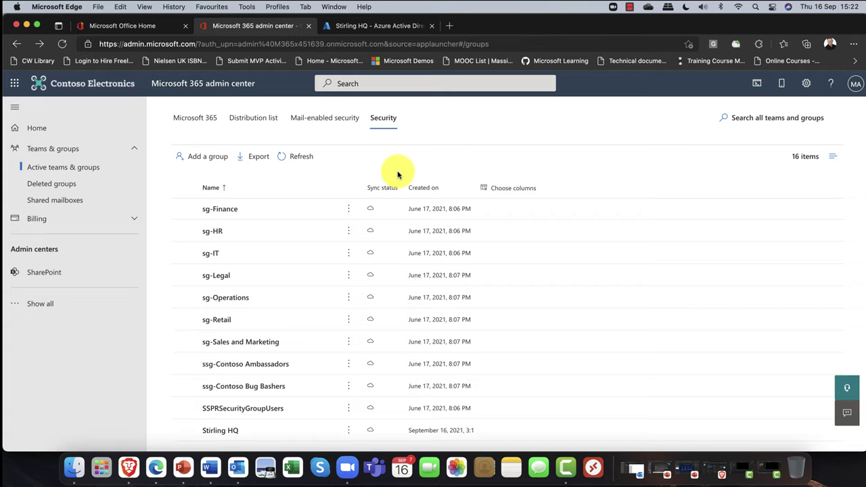
Step: View the mail-enabled security groups and expand the navigation to show all admin areas
click(329, 119)
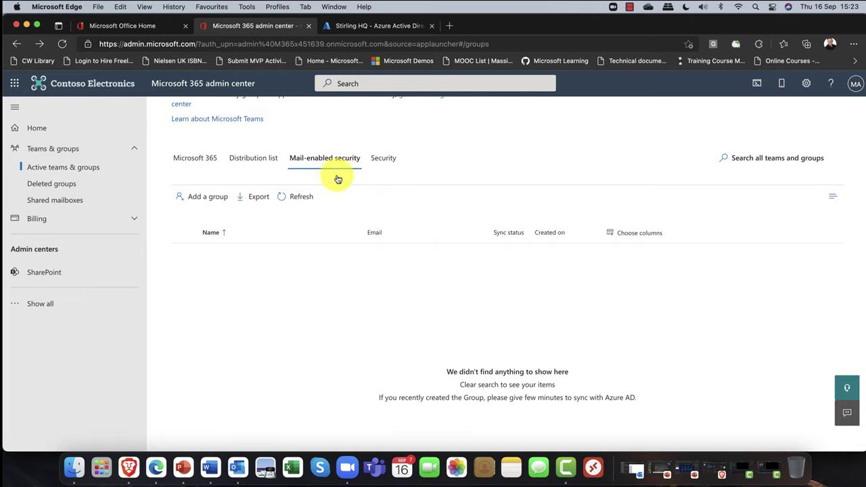
click(41, 305)
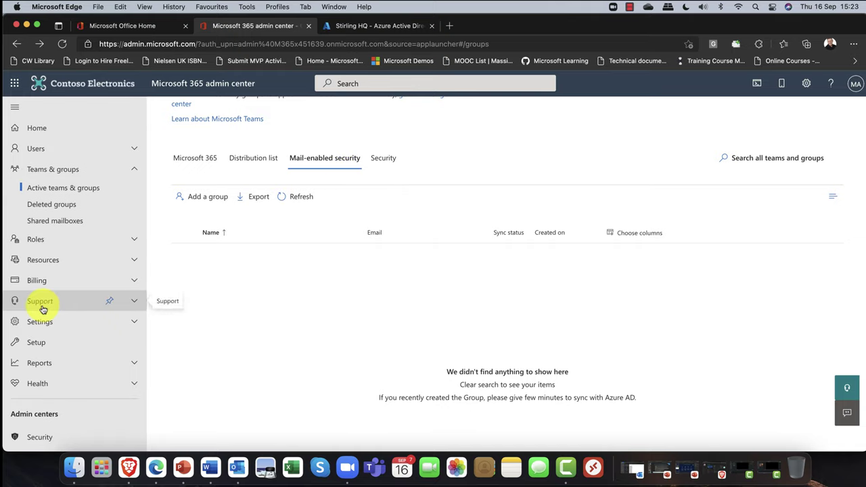
Step: Open the Exchange admin center with the tenant administrator account and compare its mailboxes page with the mail-enabled security groups view
scroll(40, 310, down, 2)
scroll(41, 310, down, 3)
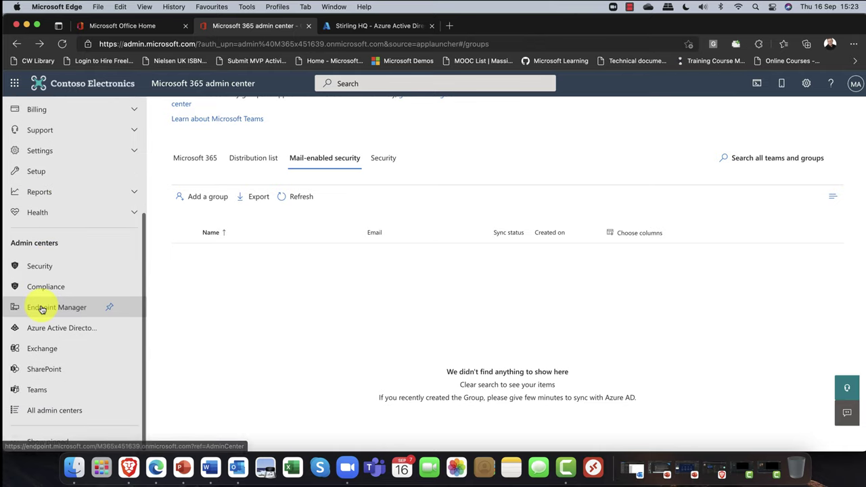
click(43, 346)
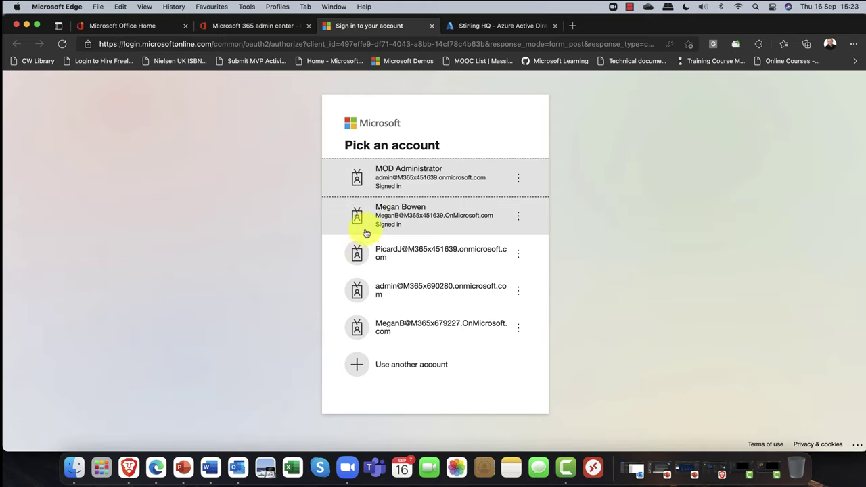
click(395, 177)
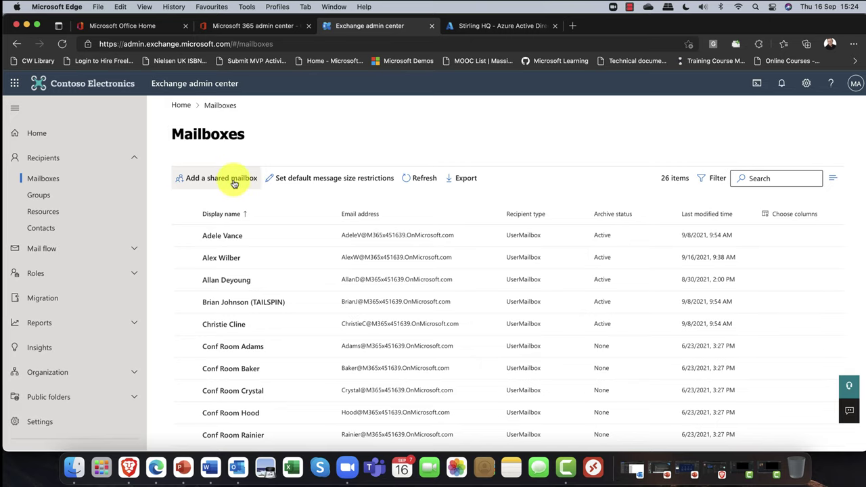
click(267, 29)
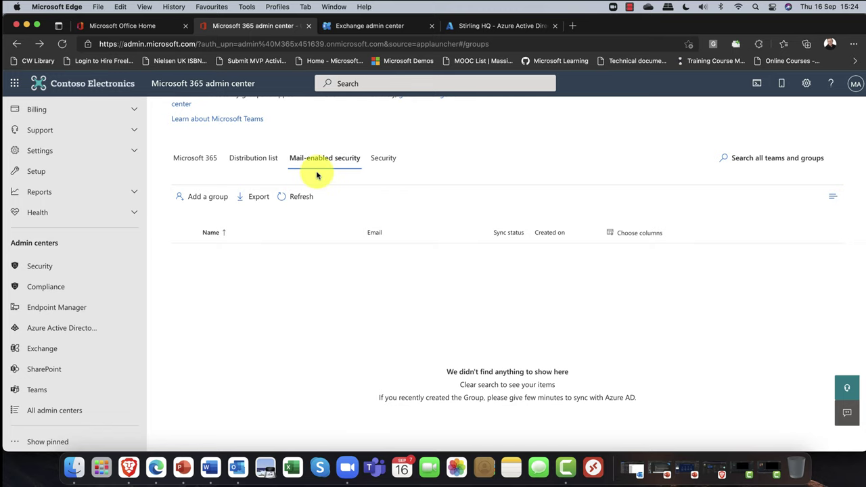
click(369, 28)
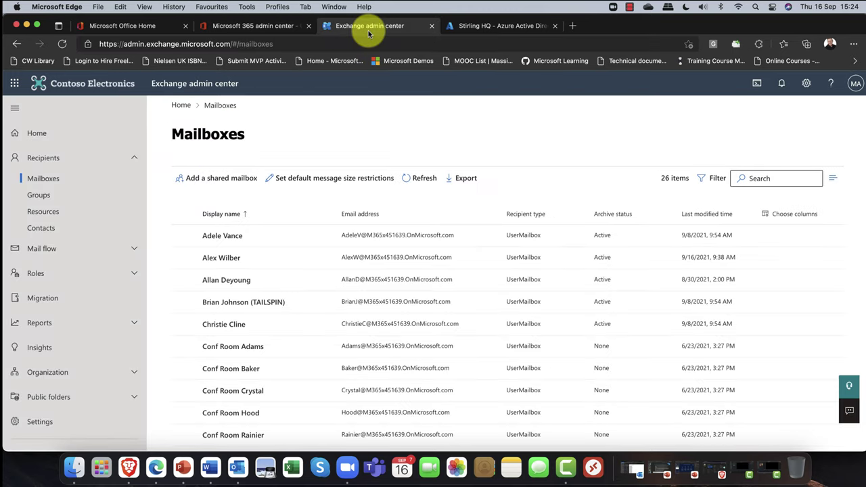
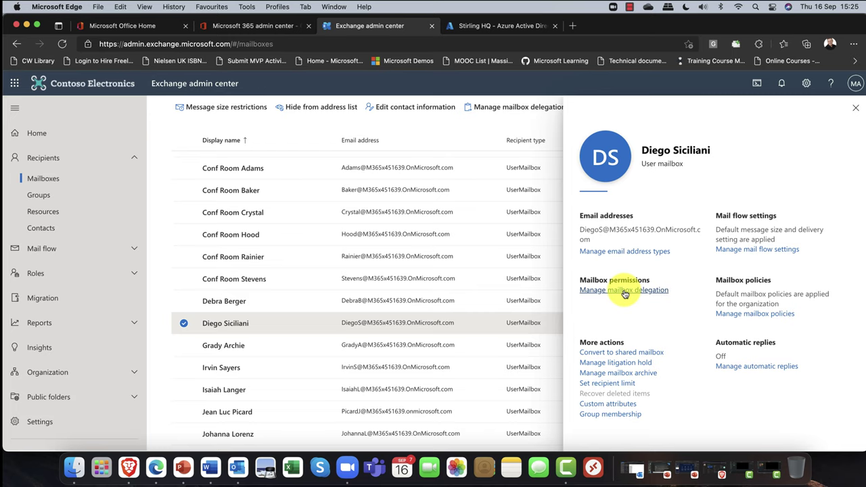
Step: Review the opened user mailbox's delegation permissions and other settings, then close its details and deselect the mailbox
click(623, 290)
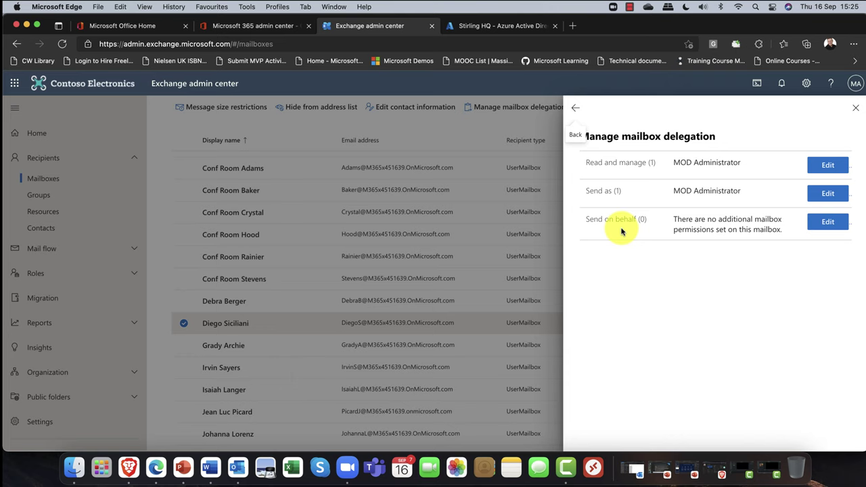
click(575, 108)
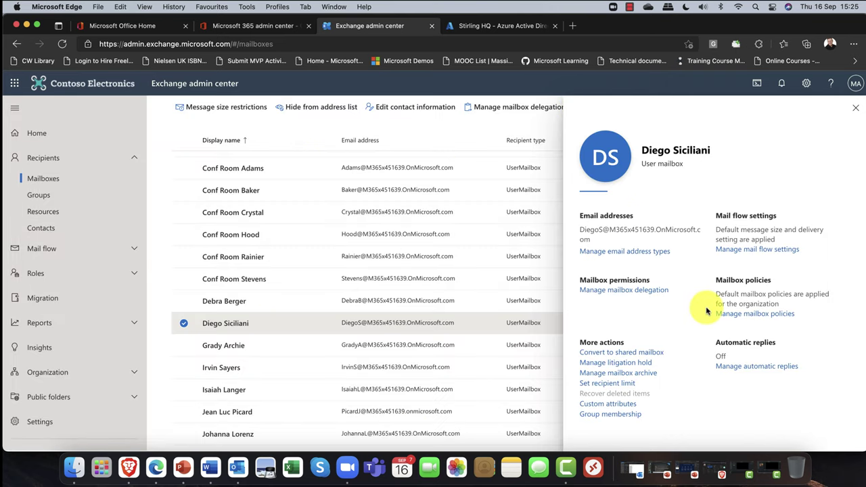
scroll(700, 312, down, 2)
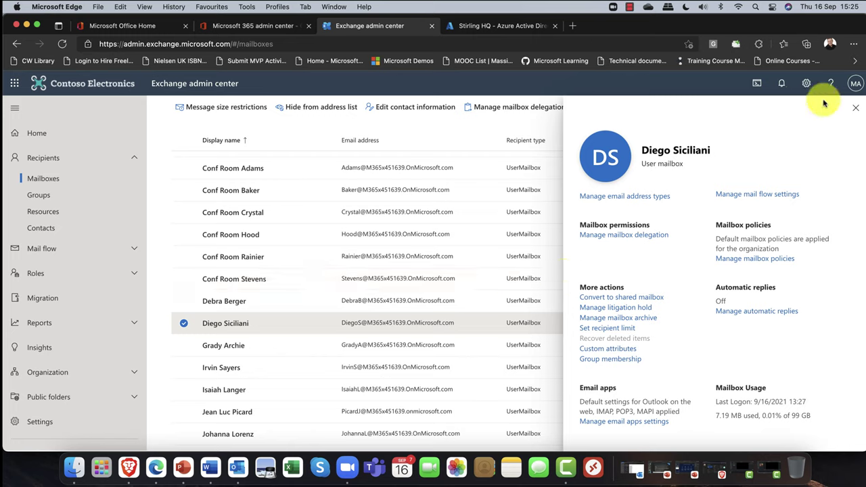
click(857, 111)
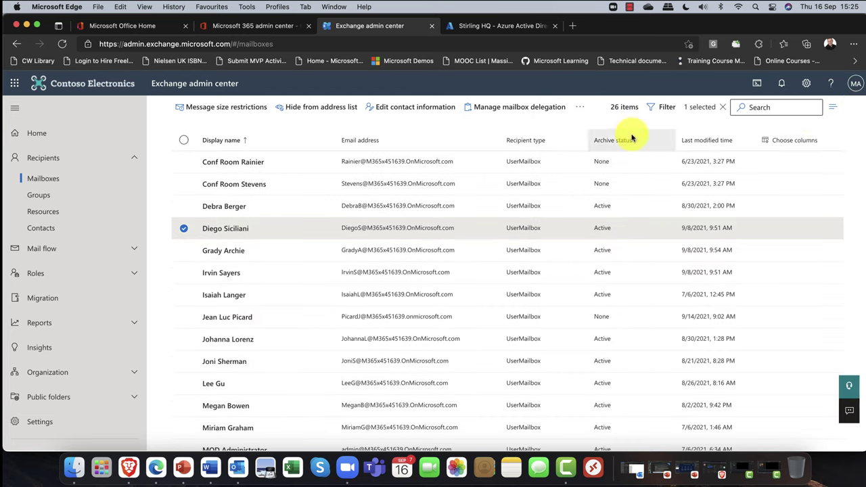
click(182, 228)
scroll(280, 181, up, 5)
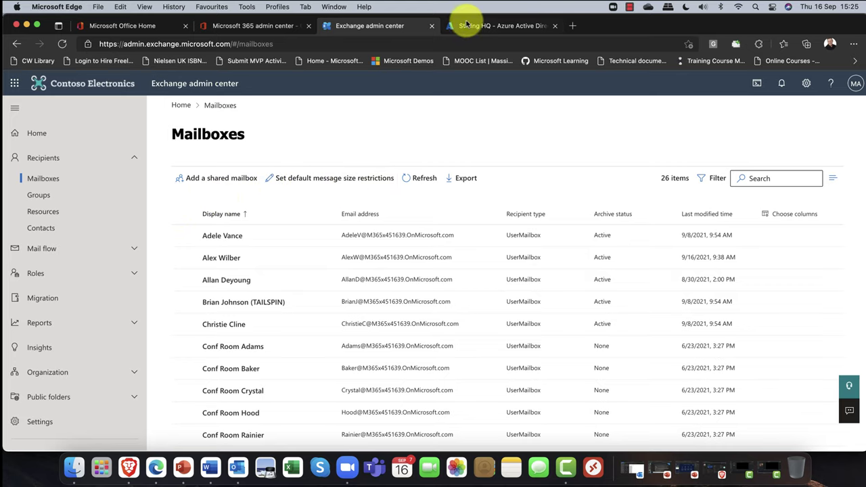
Step: Close the Exchange admin center and view the distribution lists and Microsoft 365 groups in the Microsoft 365 admin center
click(431, 25)
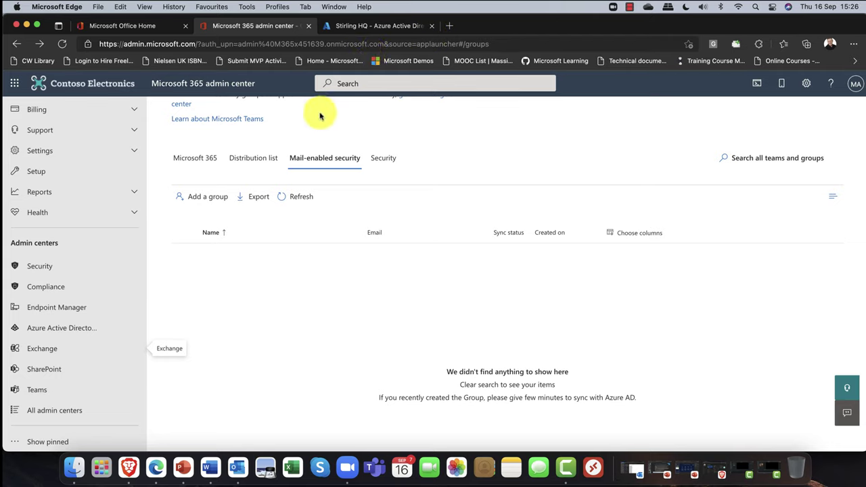
click(248, 164)
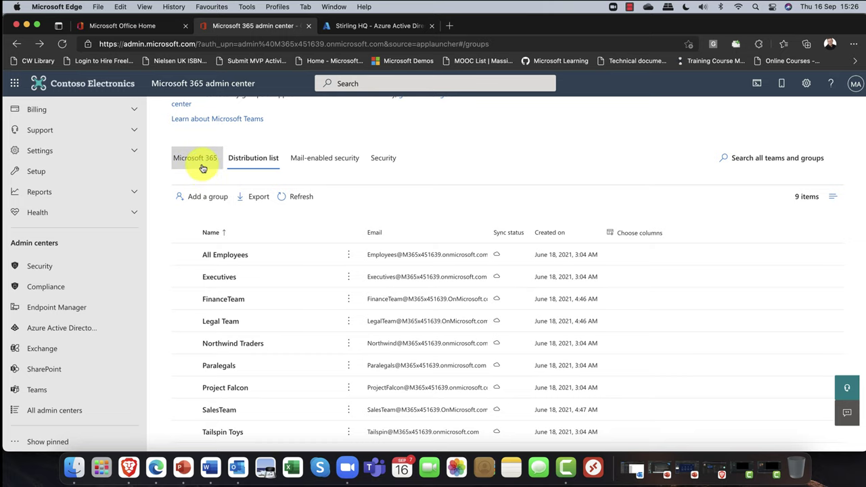
click(201, 163)
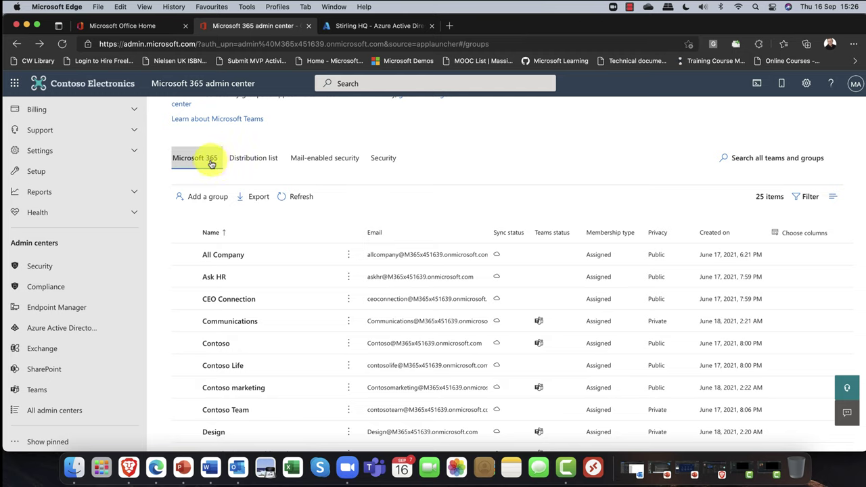
Step: Open Outlook on the web from the Office home page and look through the groups in the folder list
click(138, 25)
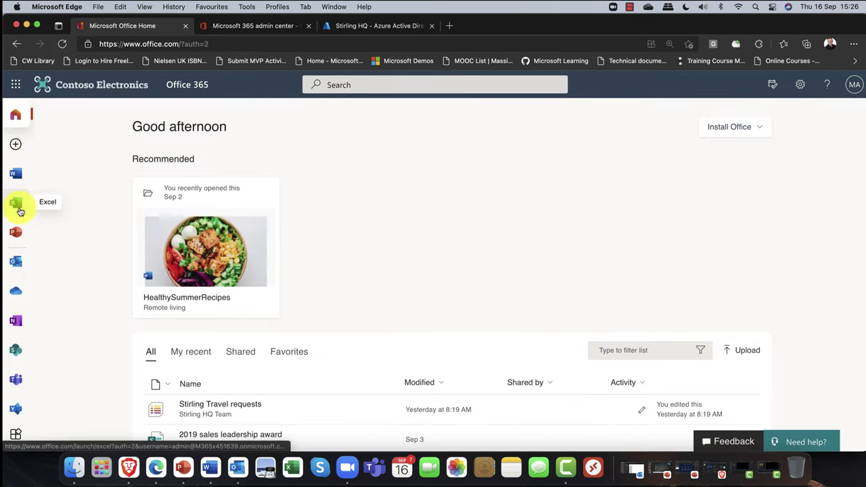
click(15, 264)
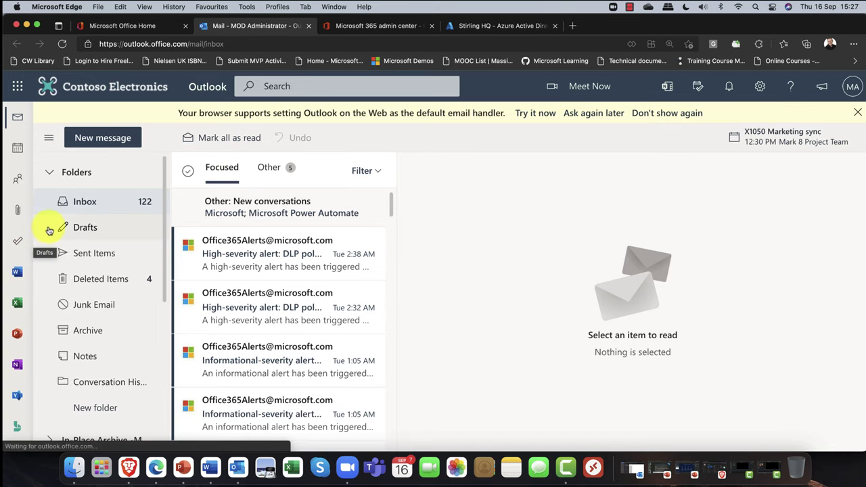
scroll(77, 230, down, 5)
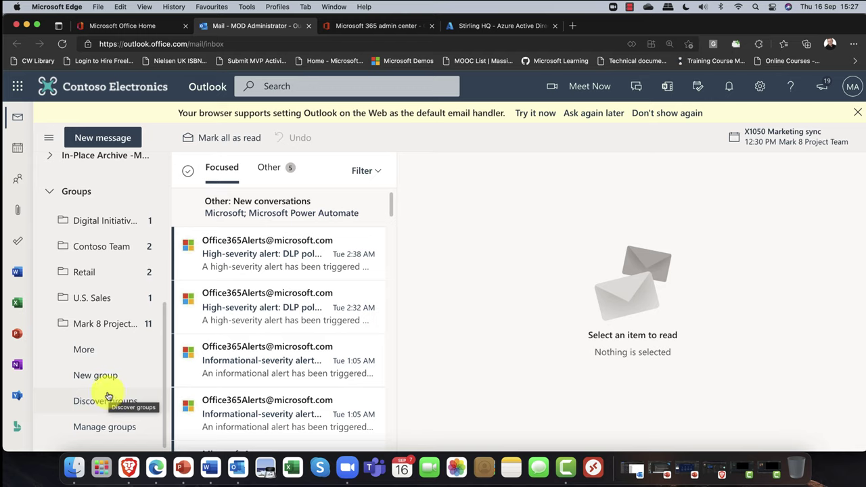
scroll(105, 389, up, 2)
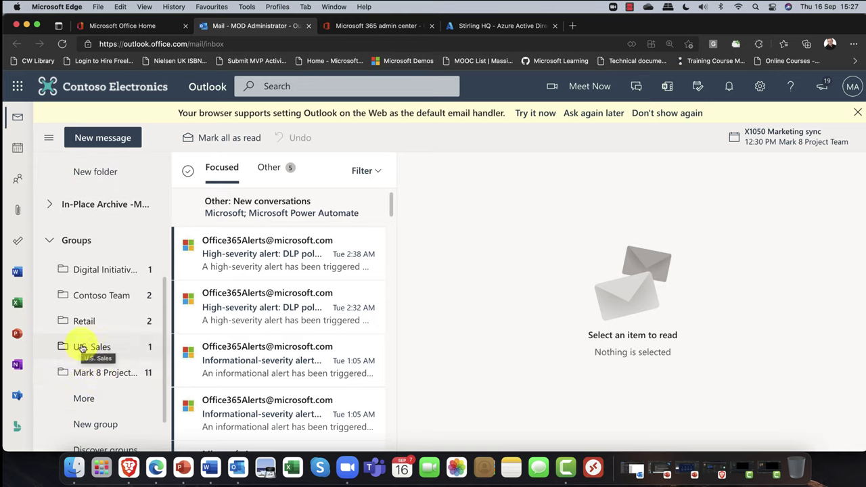
scroll(81, 348, down, 2)
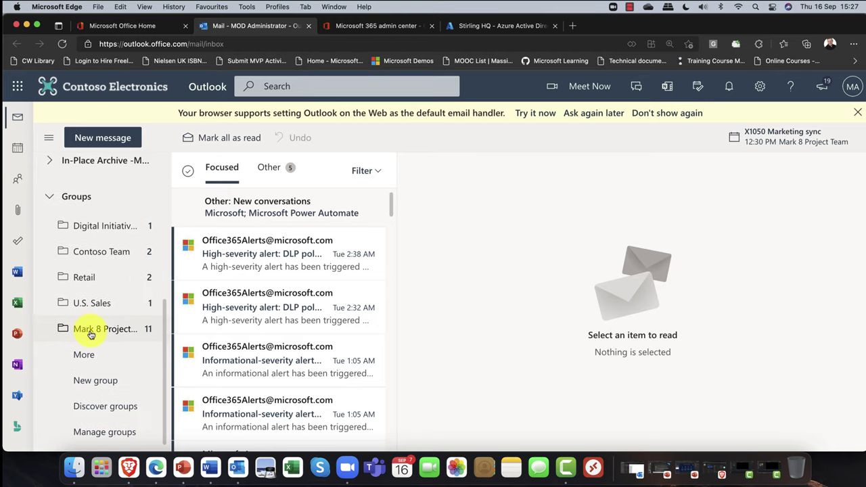
Step: Open the Mark 8 Project Team group, browse its shared files and view the additional group resources on offer
click(90, 334)
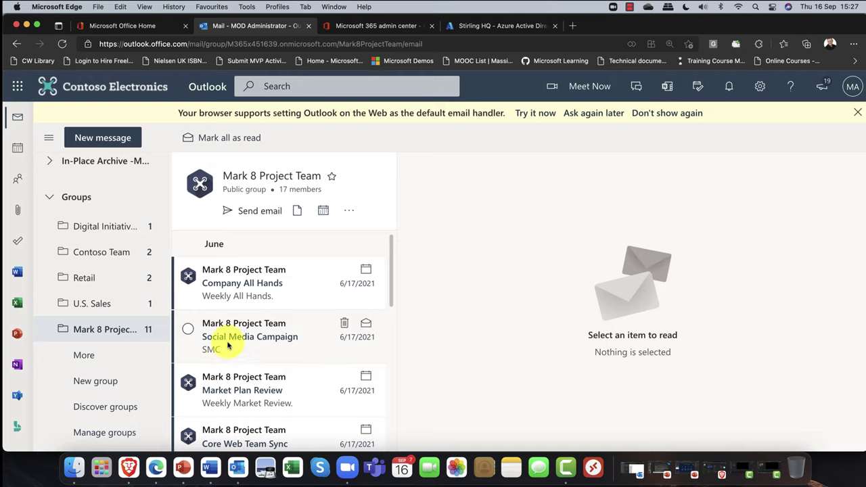
click(298, 214)
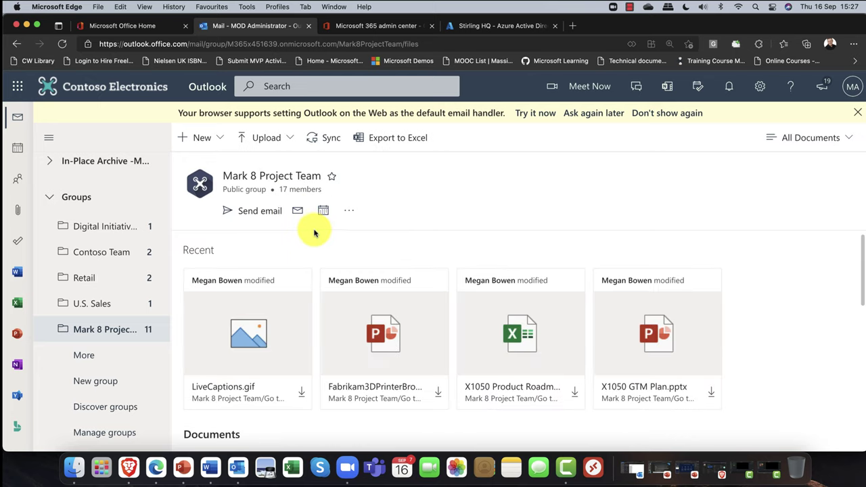
scroll(309, 271, down, 5)
scroll(310, 271, down, 3)
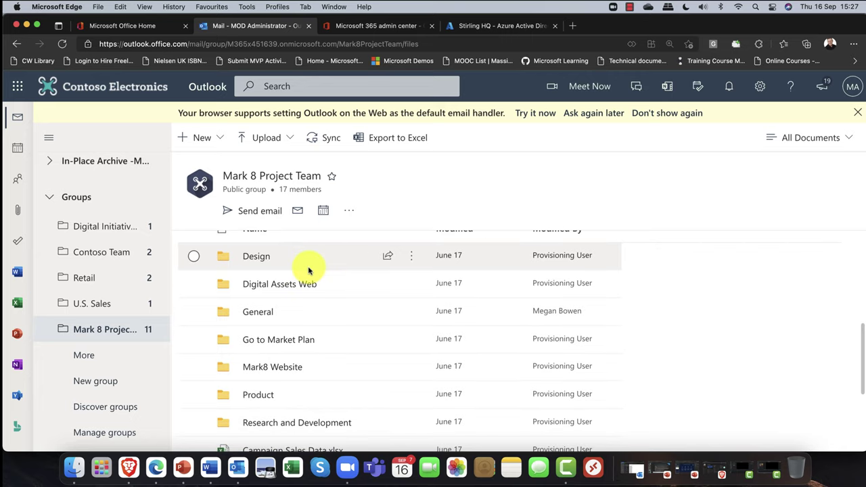
scroll(309, 270, up, 6)
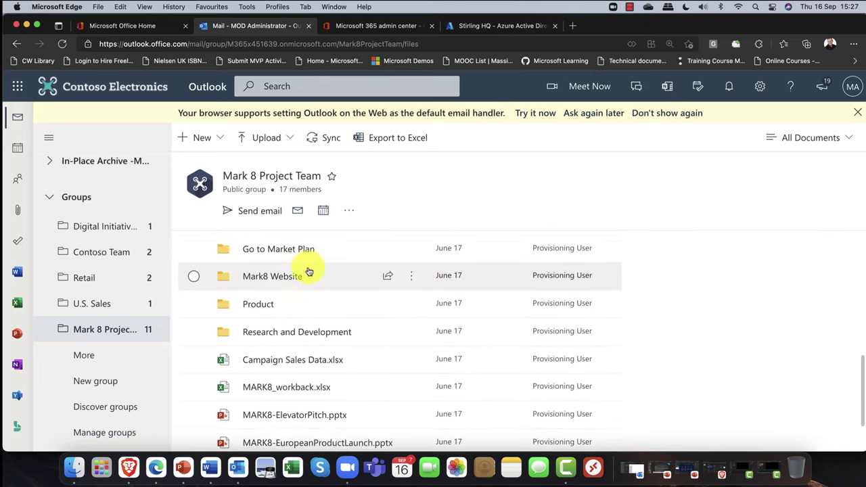
scroll(308, 270, up, 1)
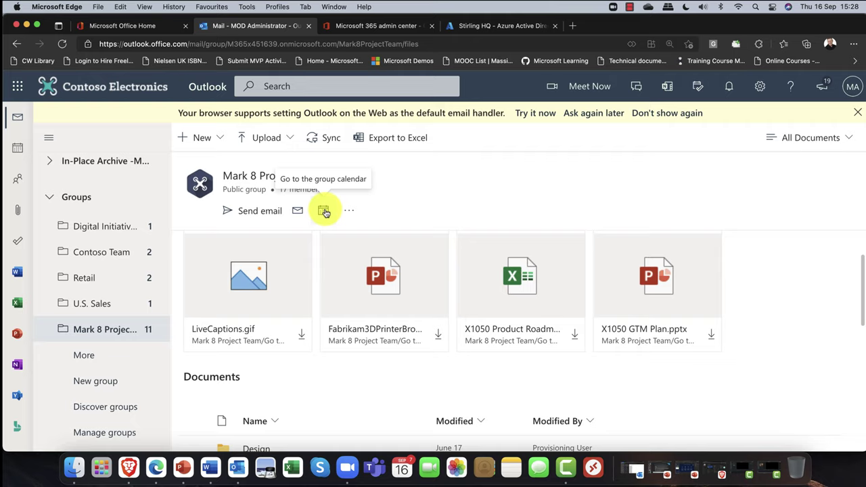
click(348, 212)
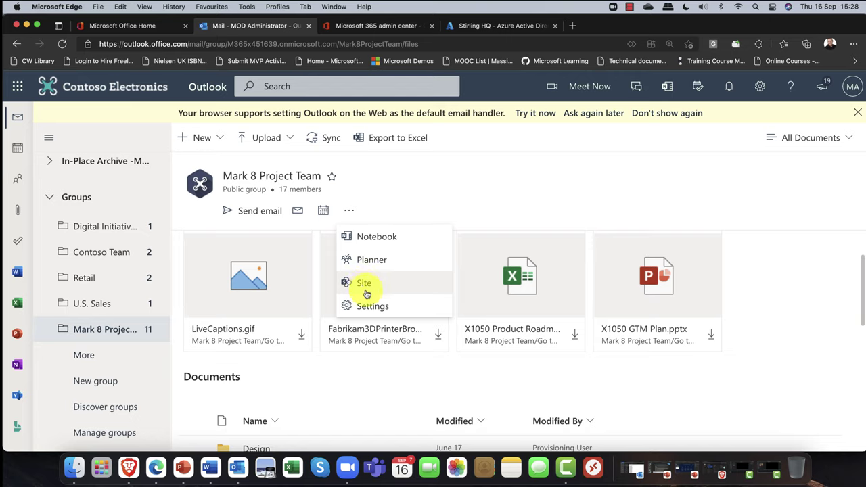
click(402, 210)
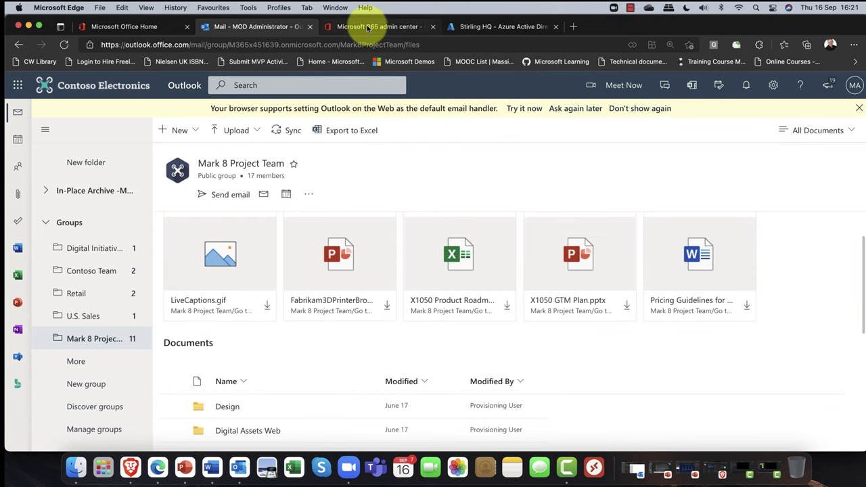
Step: Switch to the Microsoft 365 admin center and examine the Microsoft 365 groups' membership types and Teams status
click(368, 28)
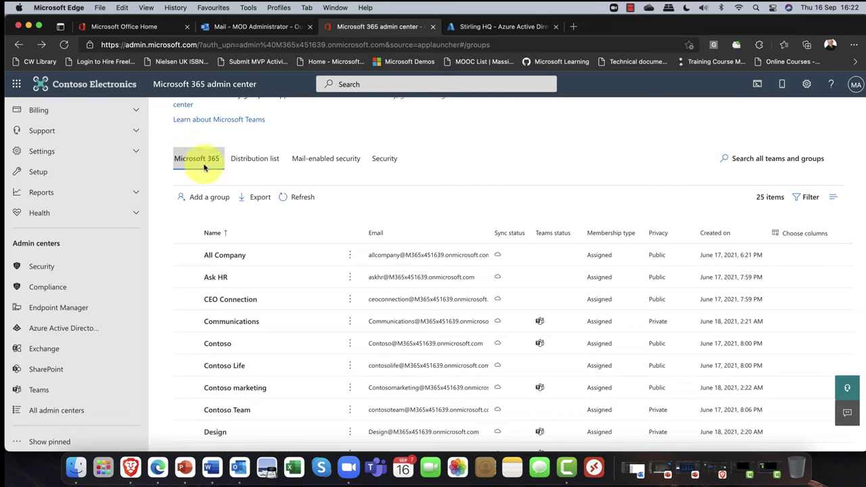
scroll(341, 211, down, 1)
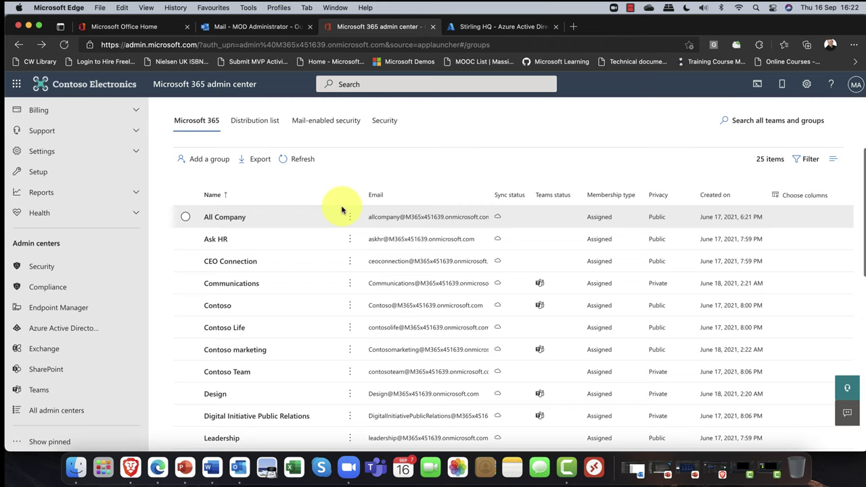
scroll(342, 212, down, 1)
scroll(340, 211, down, 1)
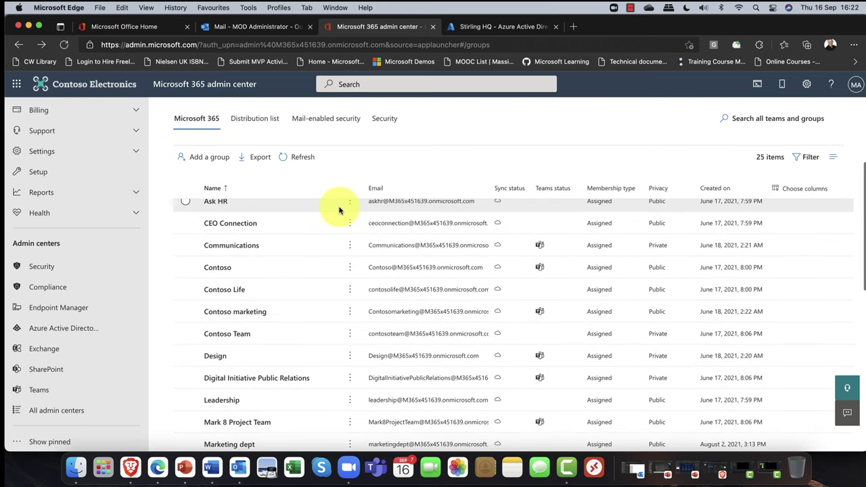
scroll(301, 234, down, 2)
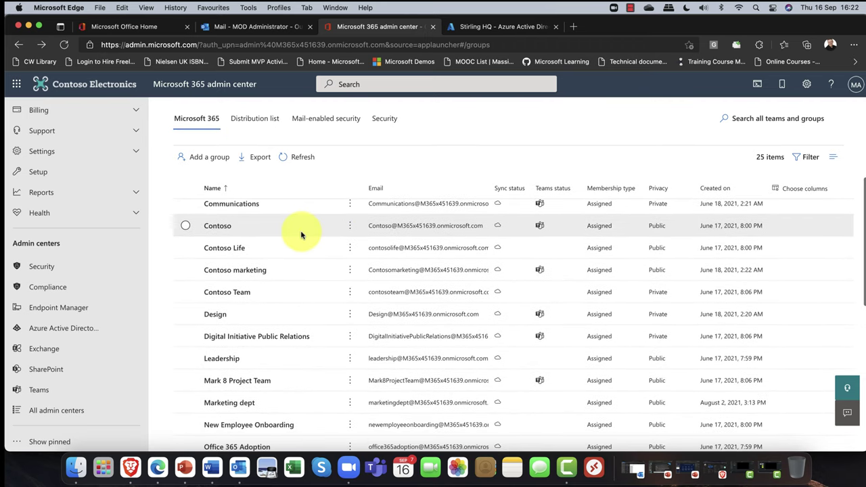
scroll(301, 238, up, 2)
scroll(301, 238, up, 2)
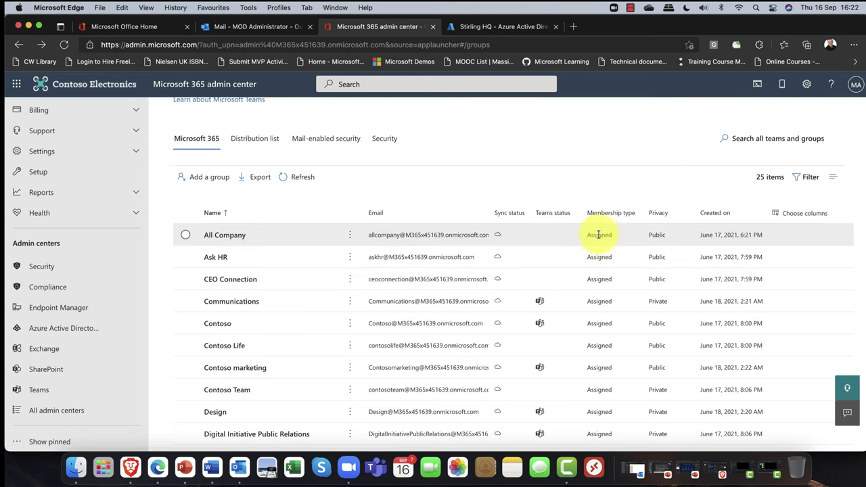
scroll(599, 234, down, 1)
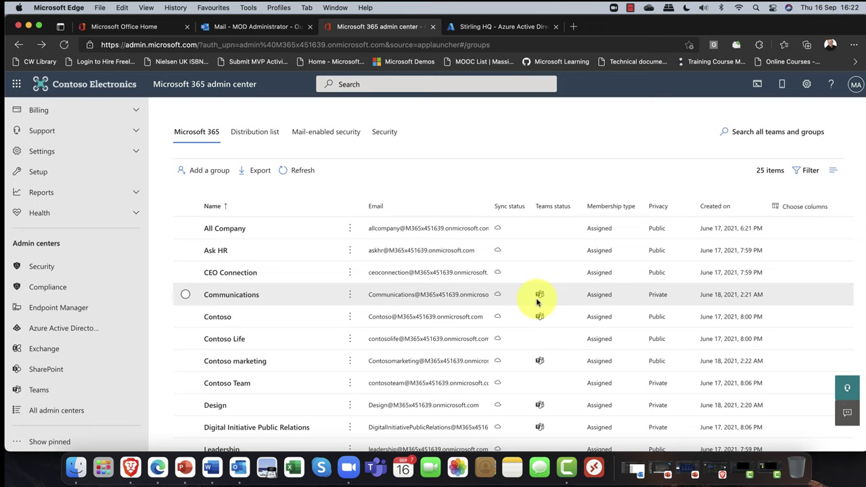
mouse_move(537, 319)
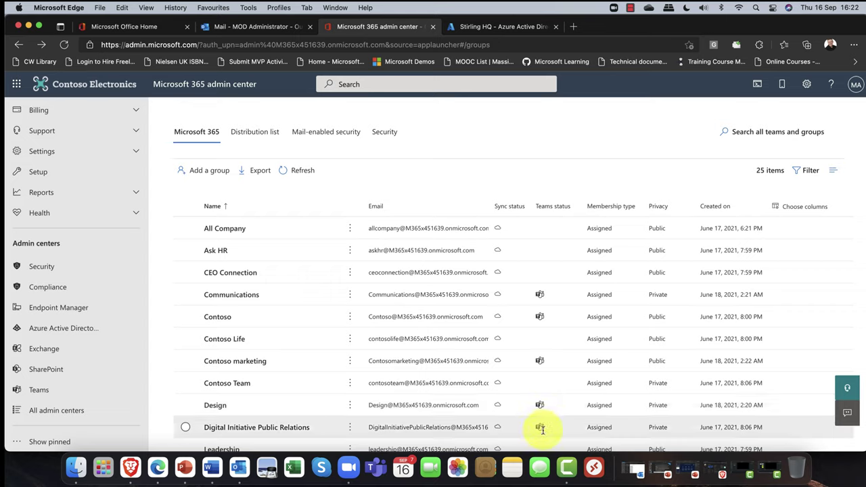
mouse_move(541, 429)
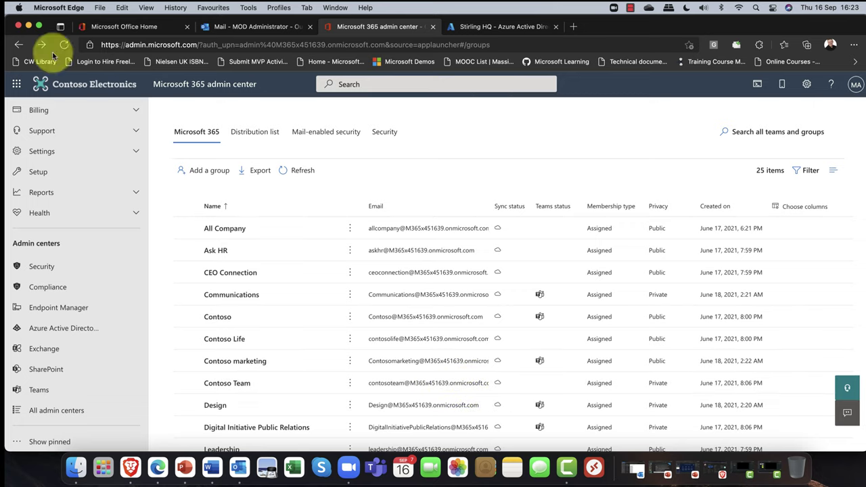
Step: Return to the Mark 8 Project Team group in Outlook and view its files, group email and additional resources
click(234, 29)
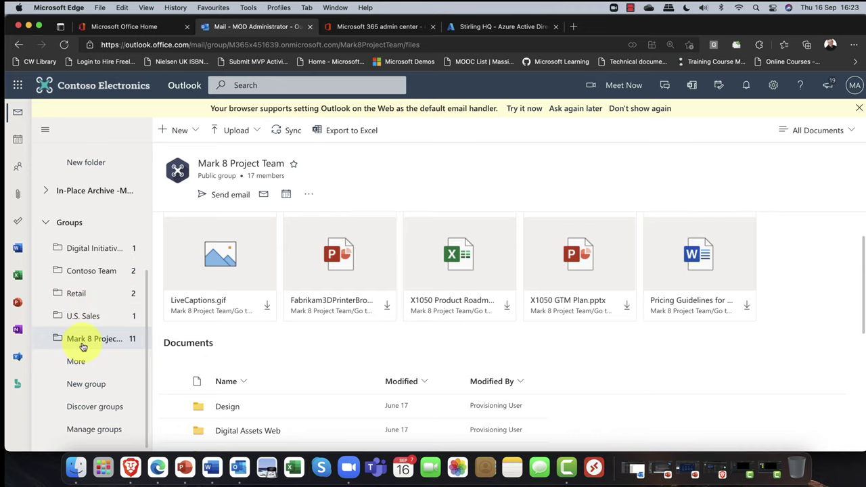
scroll(177, 337, down, 3)
scroll(173, 336, up, 4)
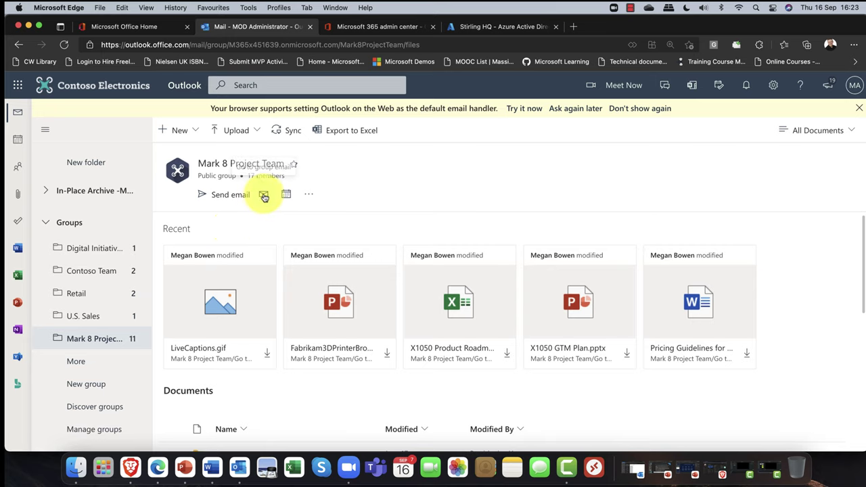
click(264, 195)
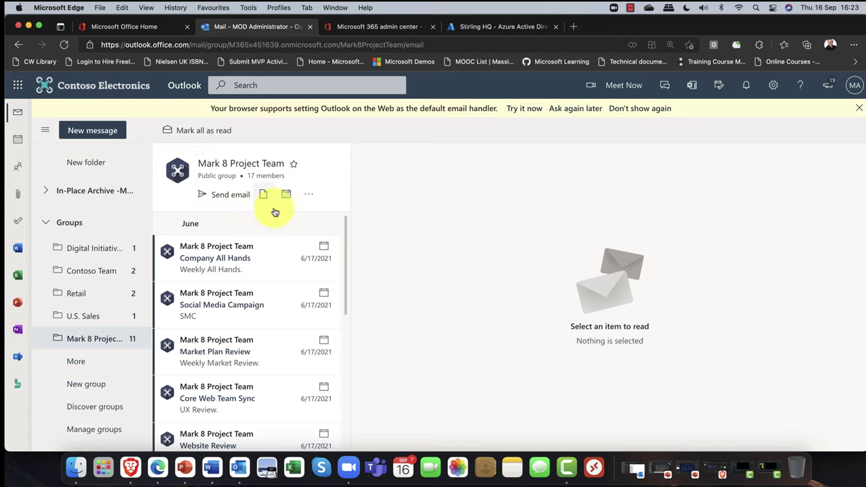
click(308, 194)
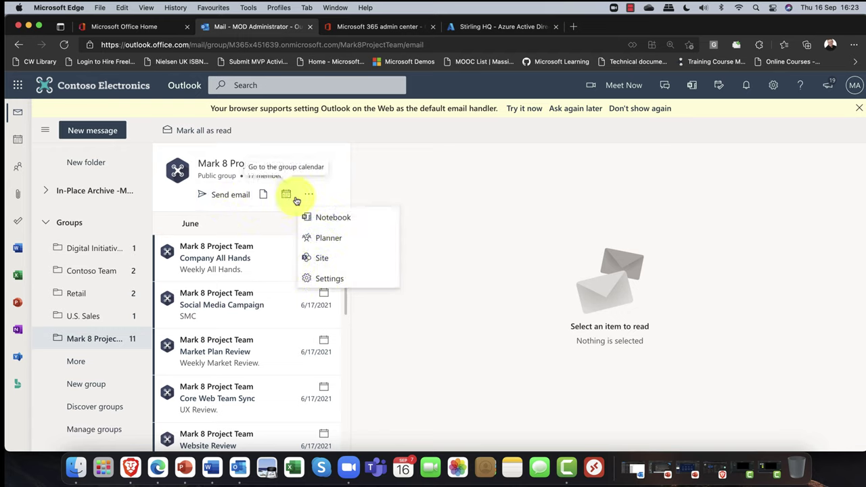
click(357, 185)
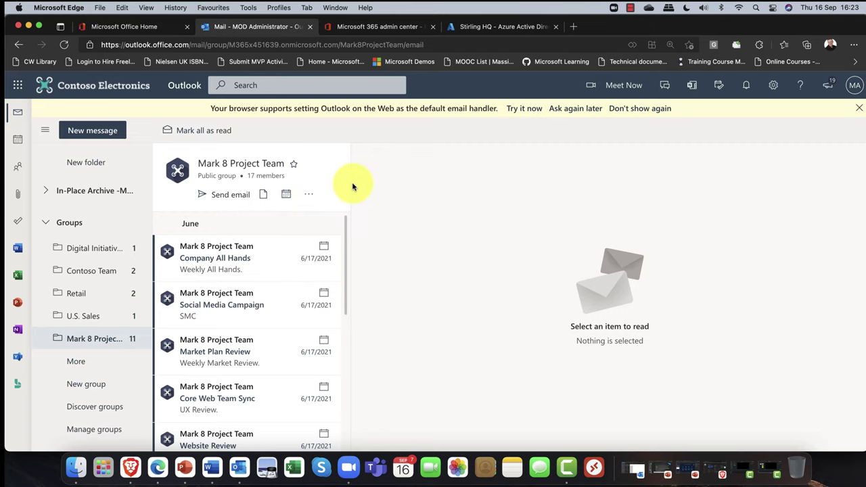
Step: Switch to the Microsoft 365 admin center and examine the Microsoft 365 groups' Teams status and membership types, plus the security groups
click(383, 27)
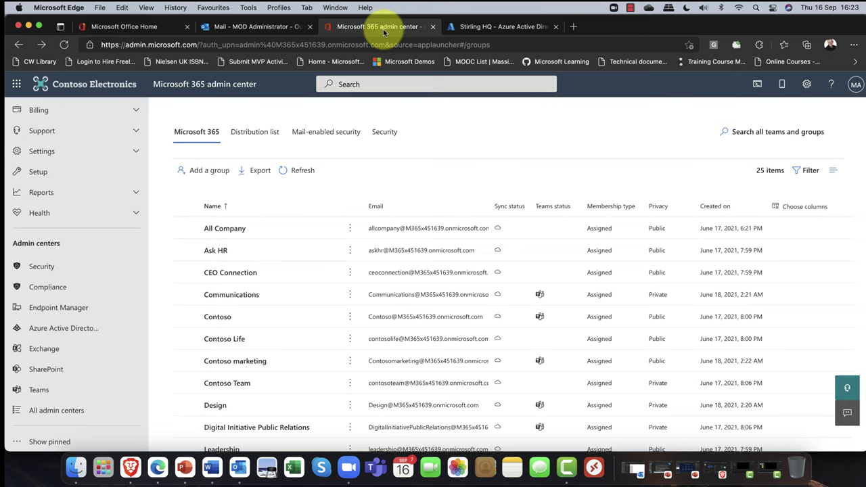
scroll(267, 213, down, 5)
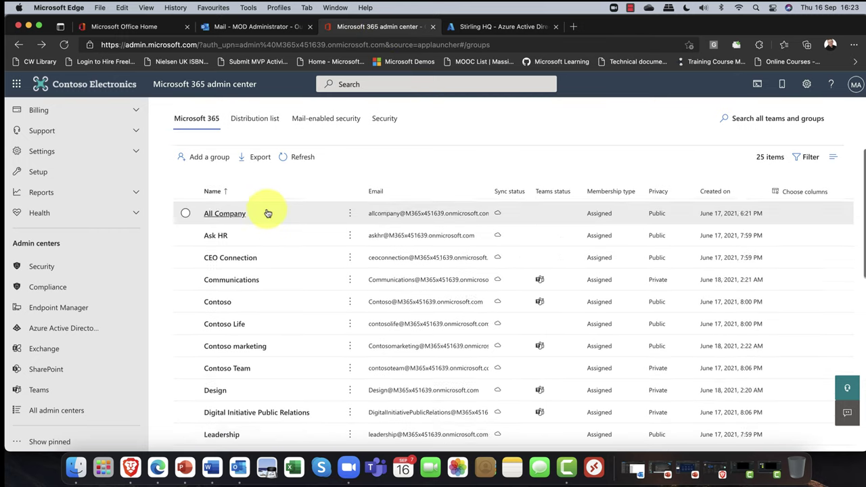
scroll(268, 214, down, 2)
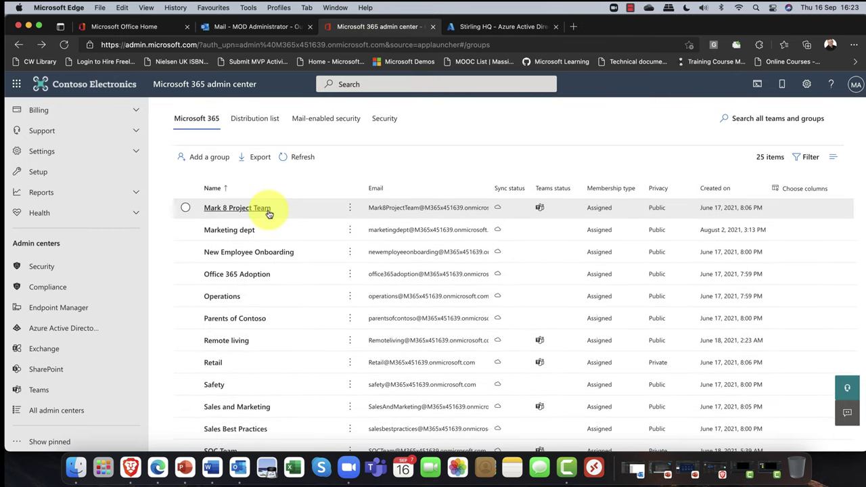
scroll(268, 214, down, 5)
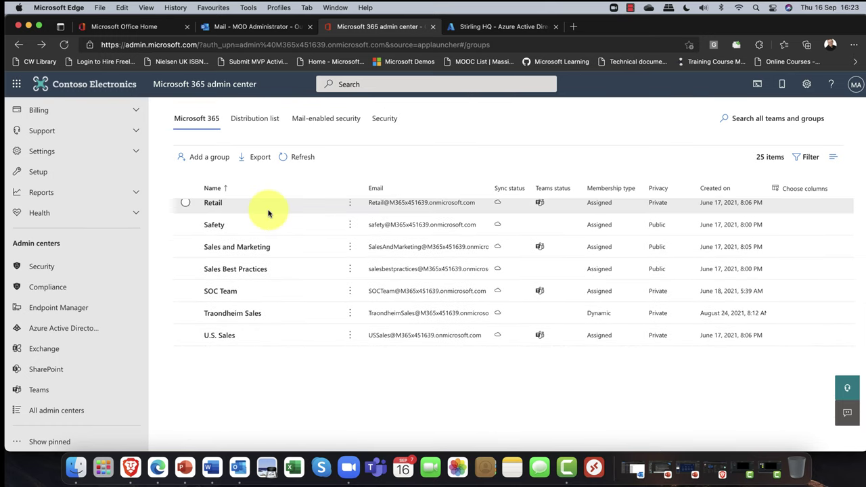
scroll(268, 214, up, 2)
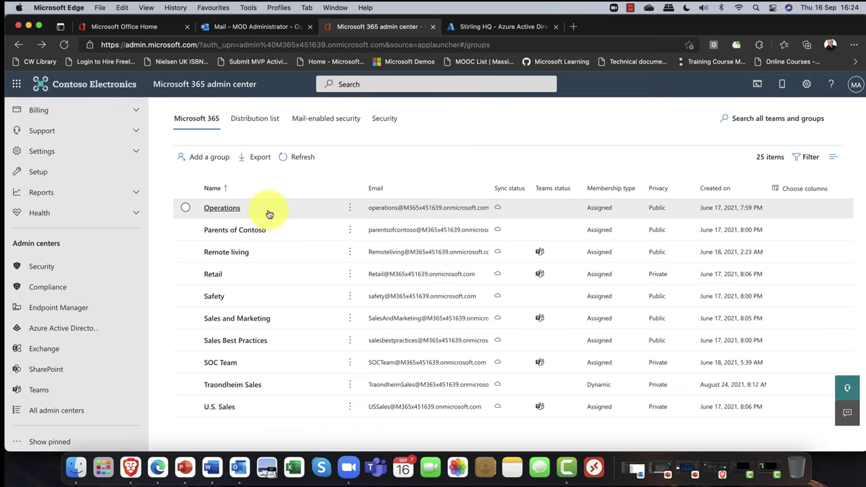
scroll(268, 214, up, 1)
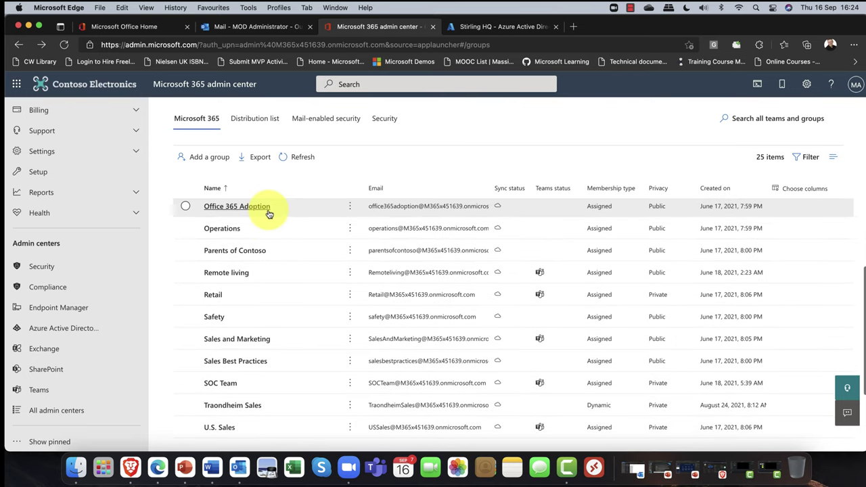
scroll(270, 213, down, 3)
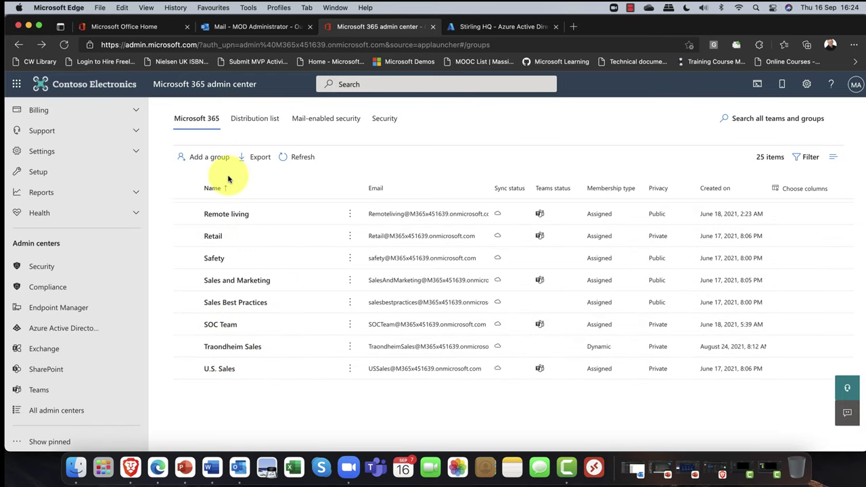
click(382, 118)
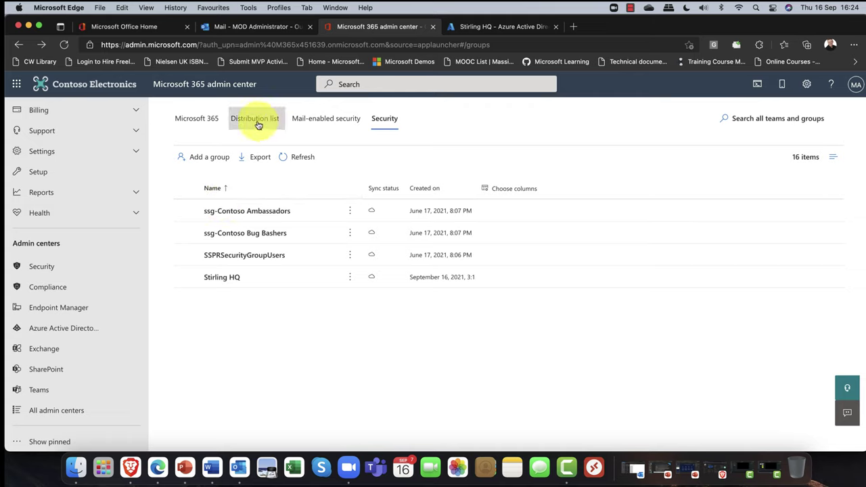
click(200, 126)
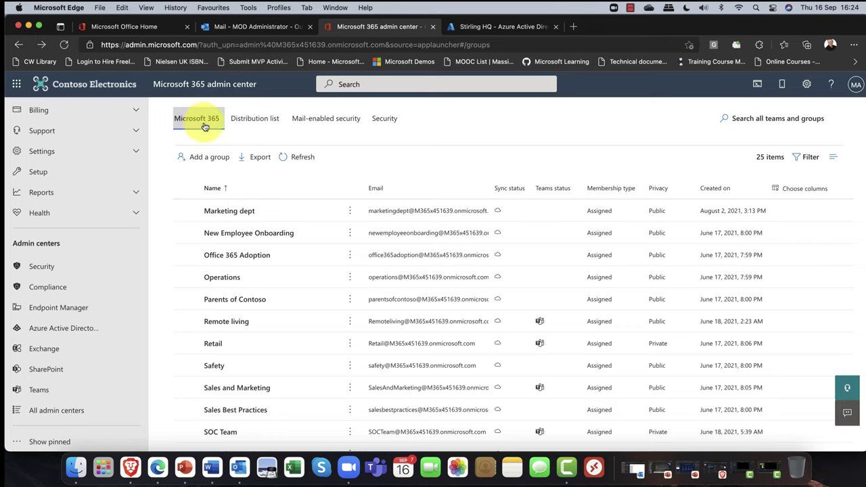
Step: Start a new group of the Microsoft 365 type and name it "Stirling IT dept", leaving the description empty
click(210, 159)
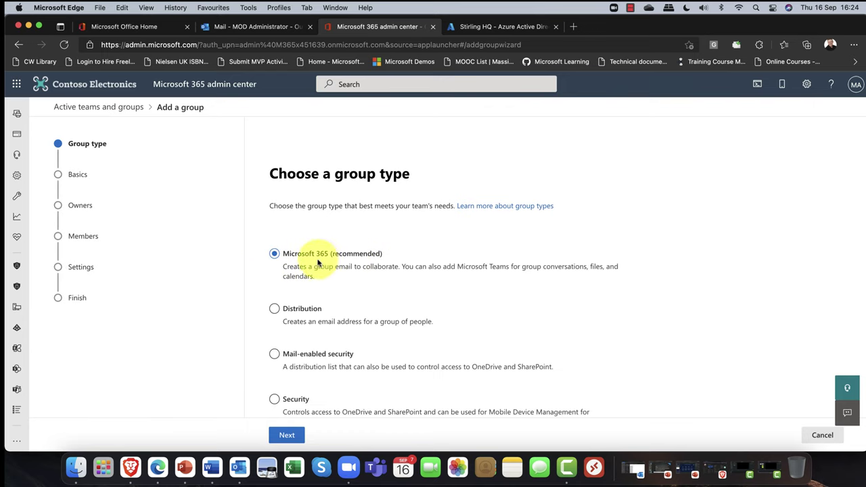
click(287, 434)
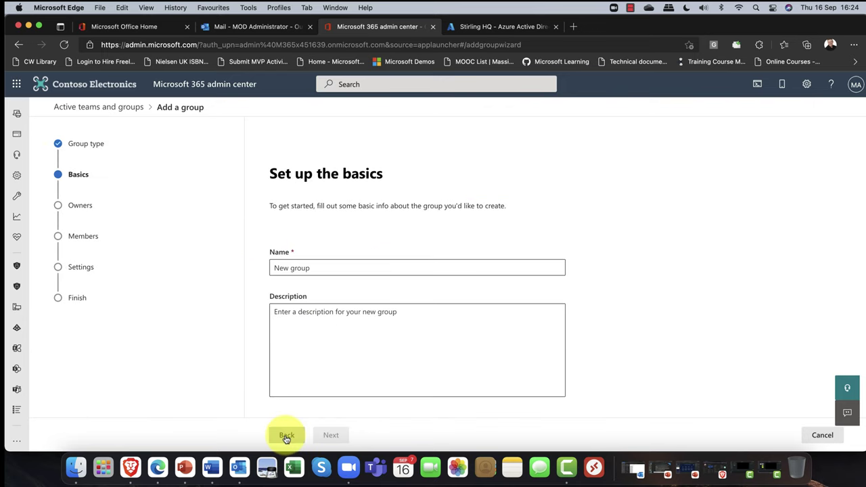
click(306, 268)
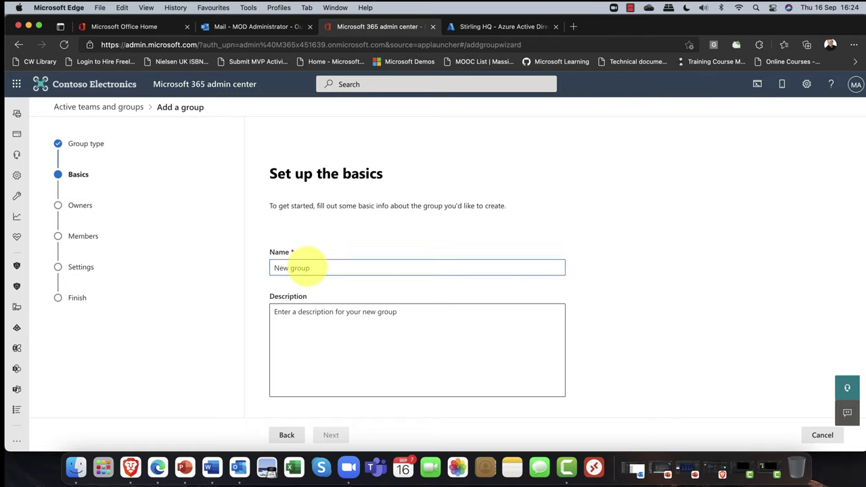
text(Stirling)
text( IT c)
text(ept)
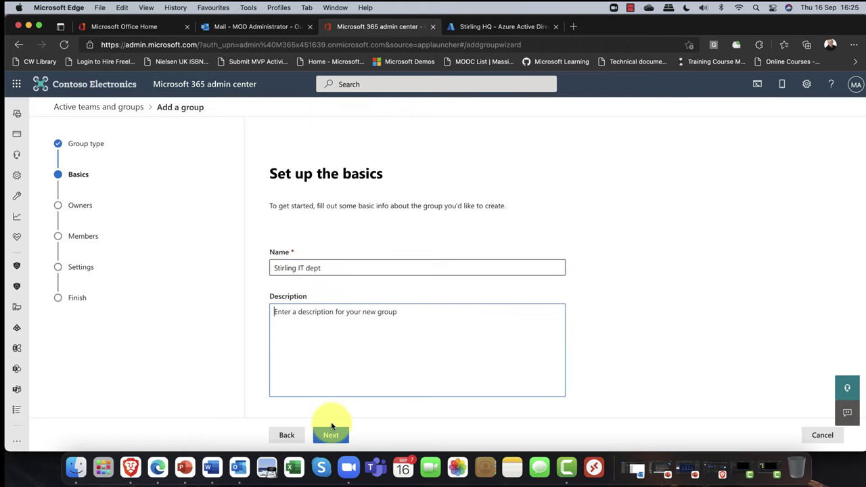
click(331, 435)
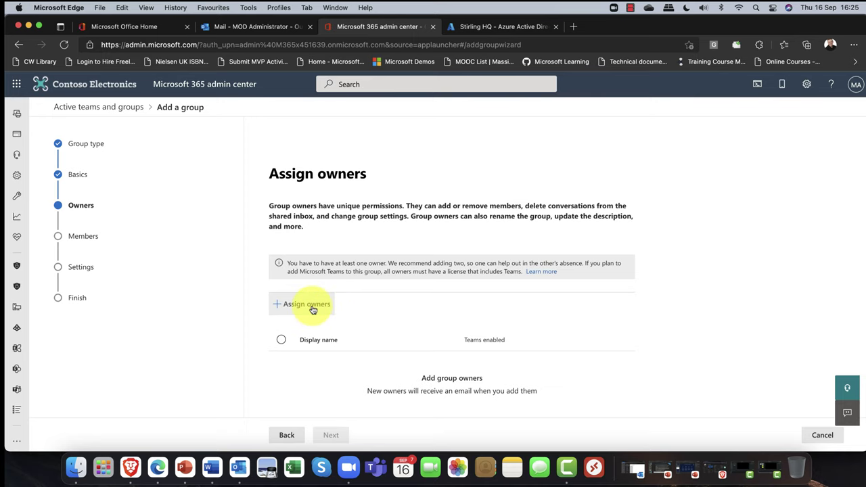
Step: Search for the intended owner by first name and assign that Teams-enabled user as the group's owner
click(313, 309)
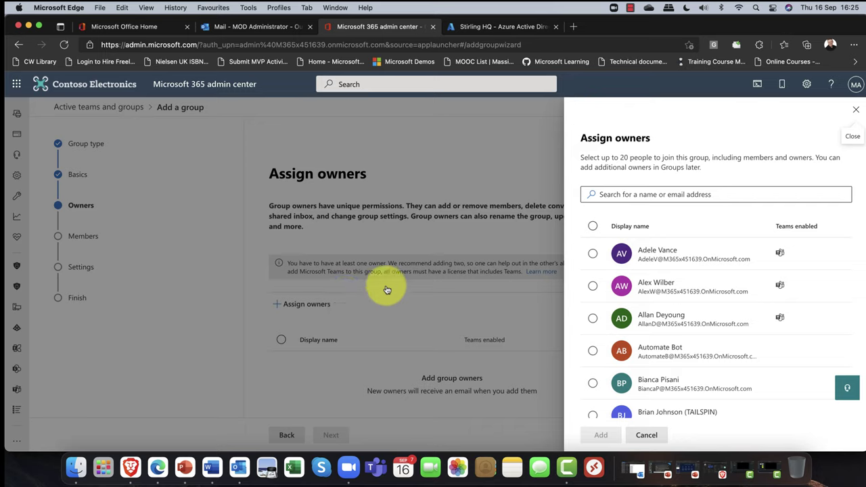
click(625, 195)
text(megan)
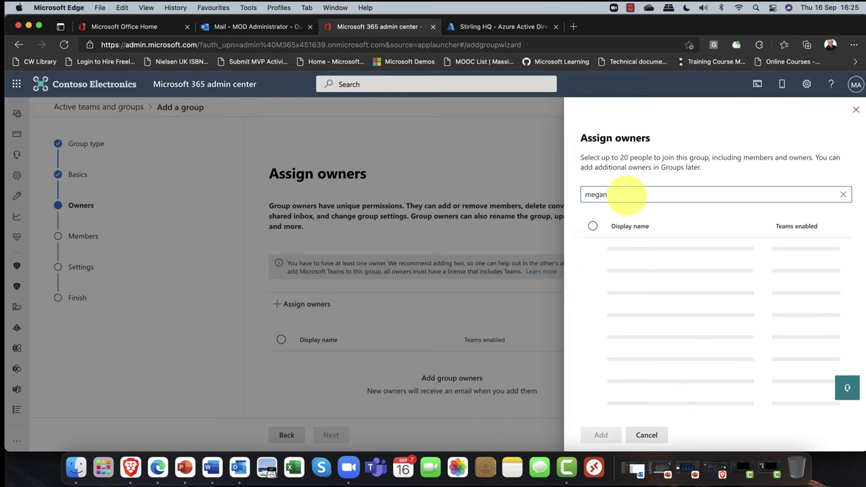
click(638, 260)
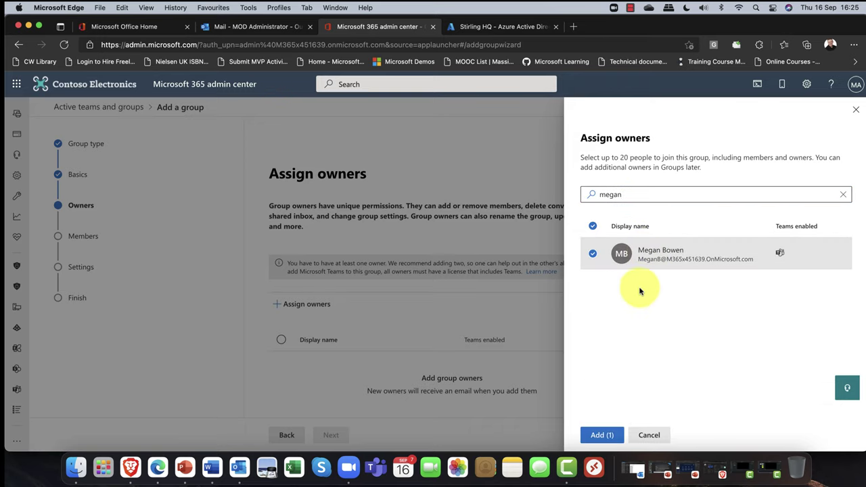
click(602, 435)
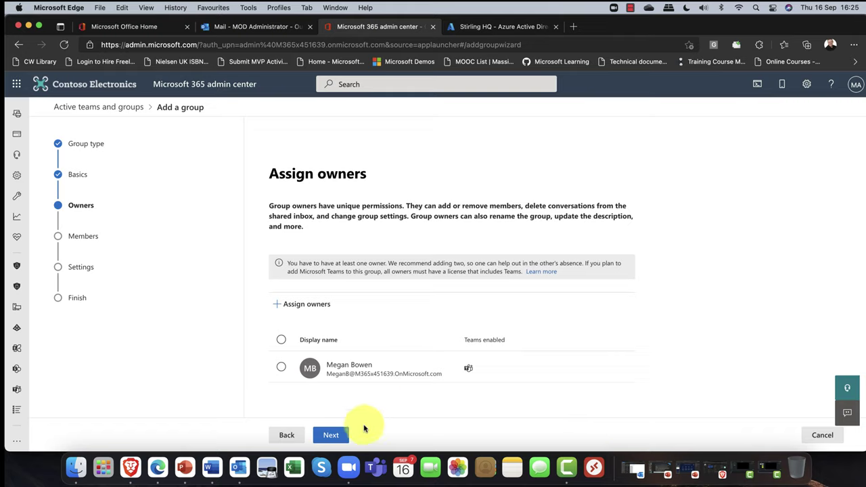
click(340, 434)
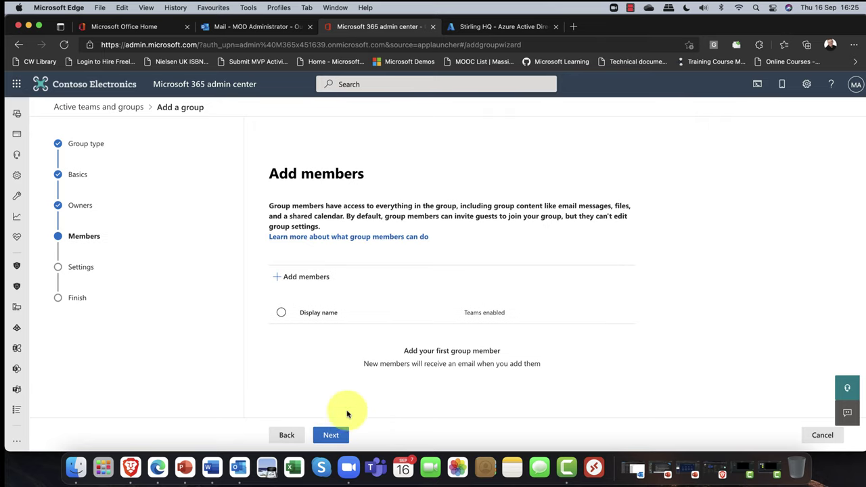
Step: Add six members to the group: the first three listed users, the TAILSPIN user and the two users directly after the conference rooms
click(301, 282)
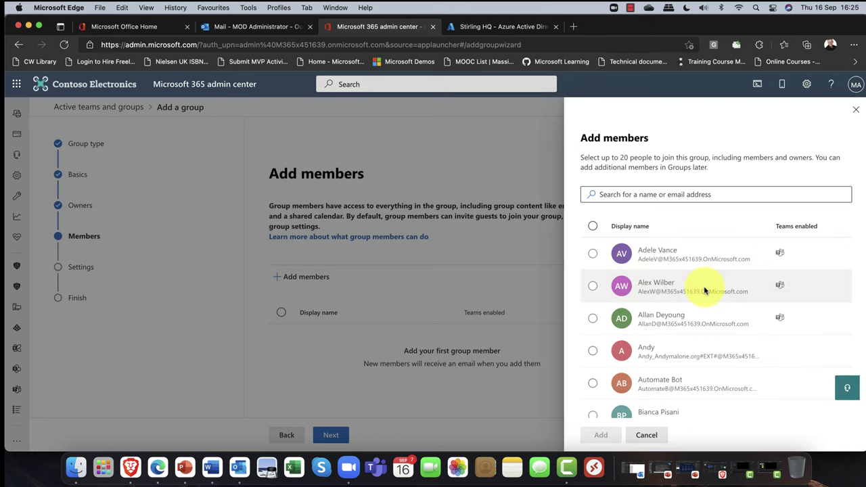
click(668, 249)
click(655, 285)
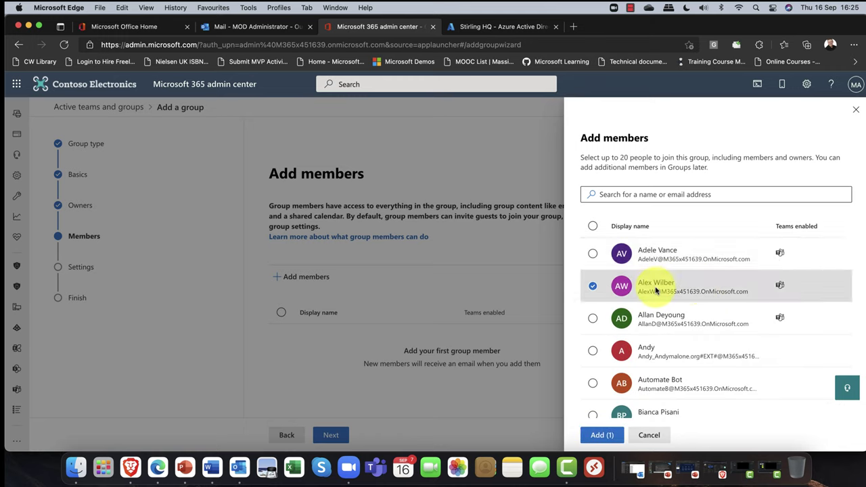
click(663, 323)
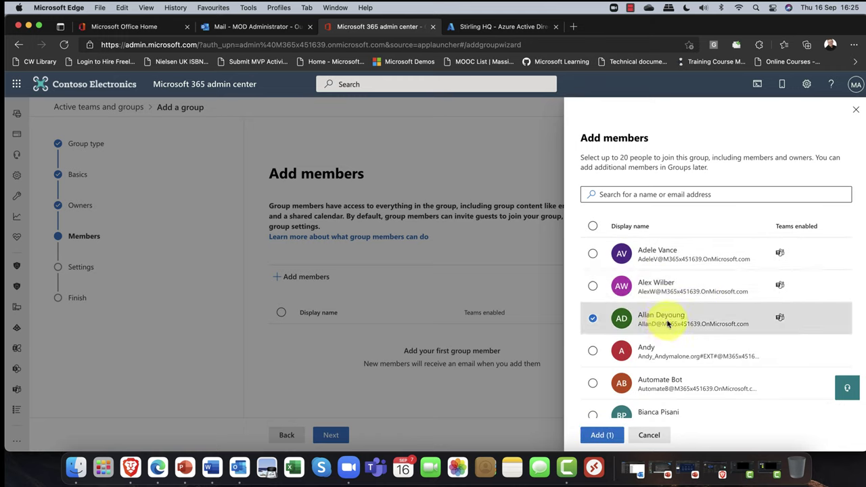
click(592, 286)
click(593, 255)
scroll(602, 263, down, 5)
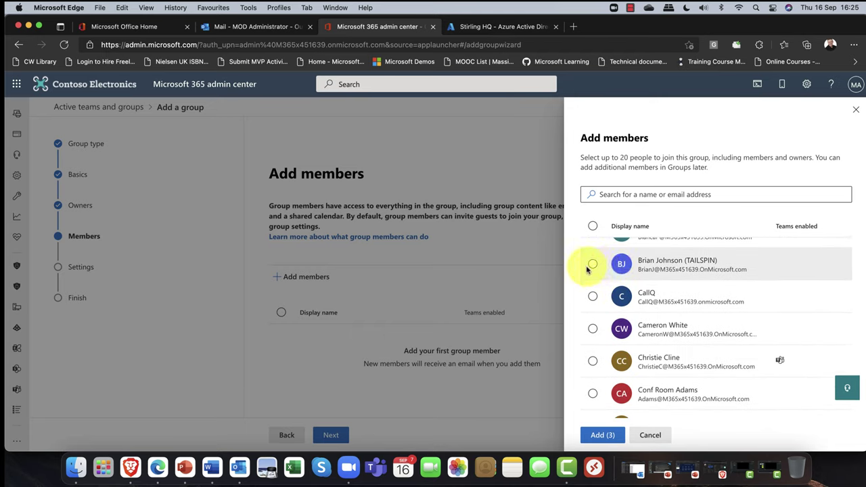
click(592, 264)
scroll(609, 296, down, 5)
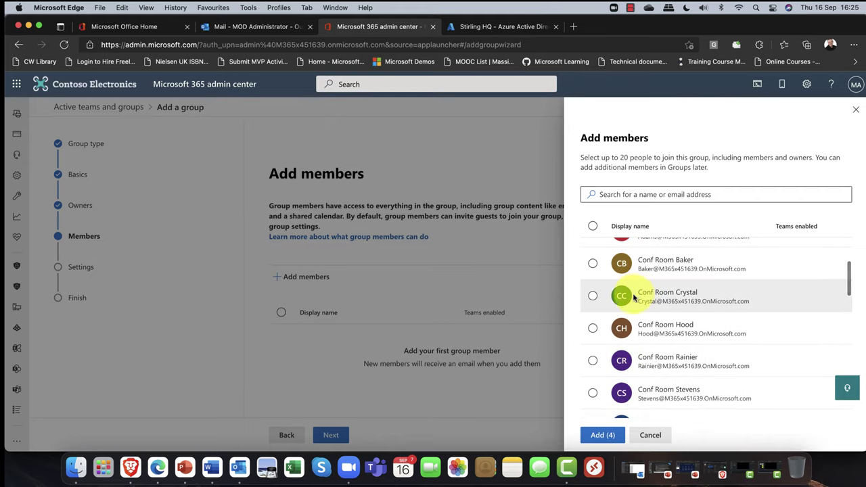
scroll(634, 311, down, 2)
scroll(635, 311, down, 1)
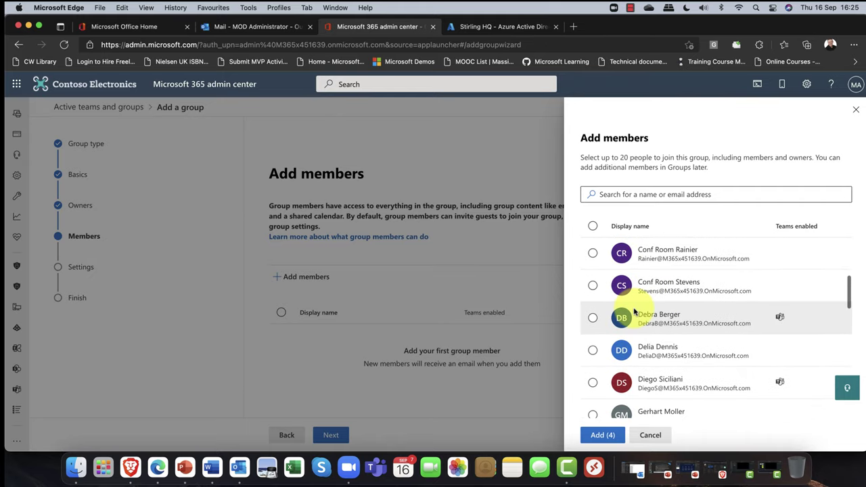
click(592, 317)
click(592, 350)
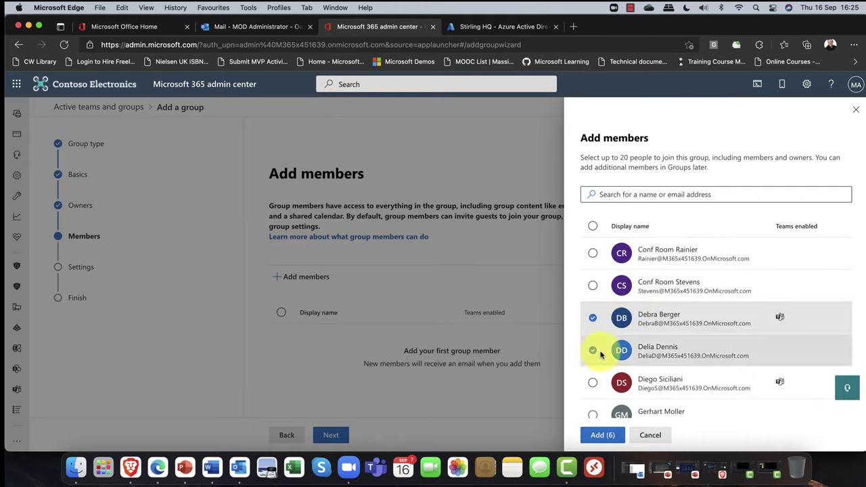
click(602, 434)
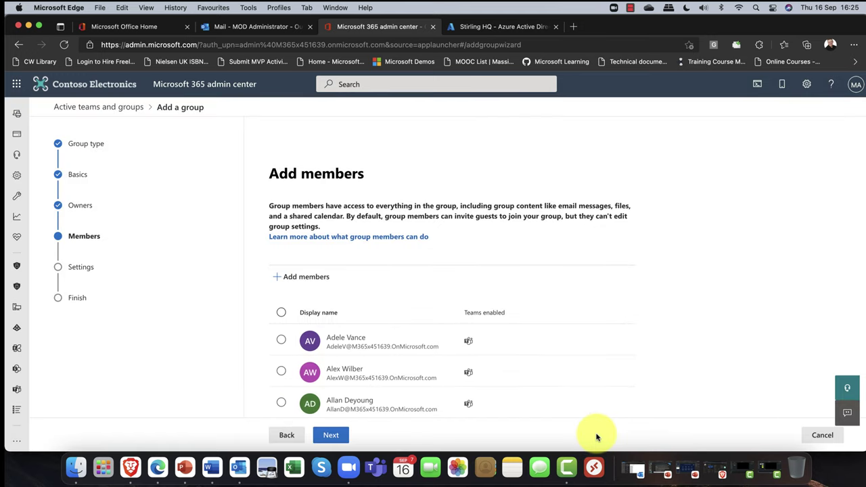
click(331, 437)
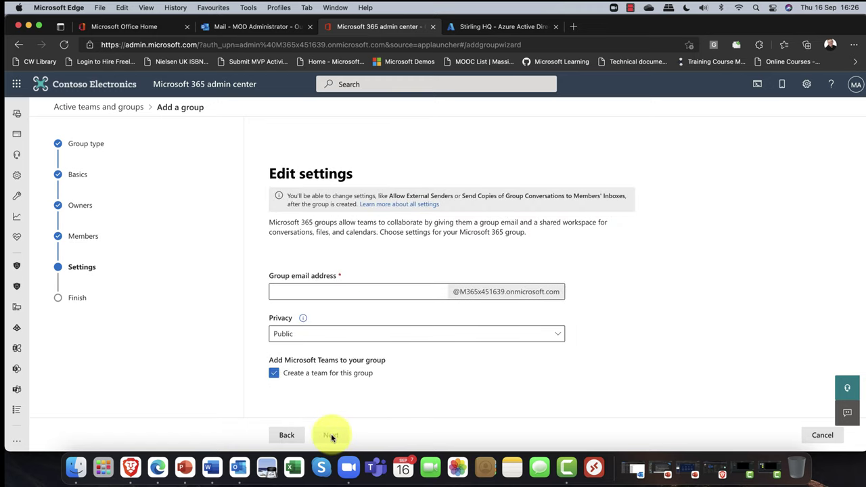
Step: Set the group's email alias to StirlingIT
click(295, 293)
text(S)
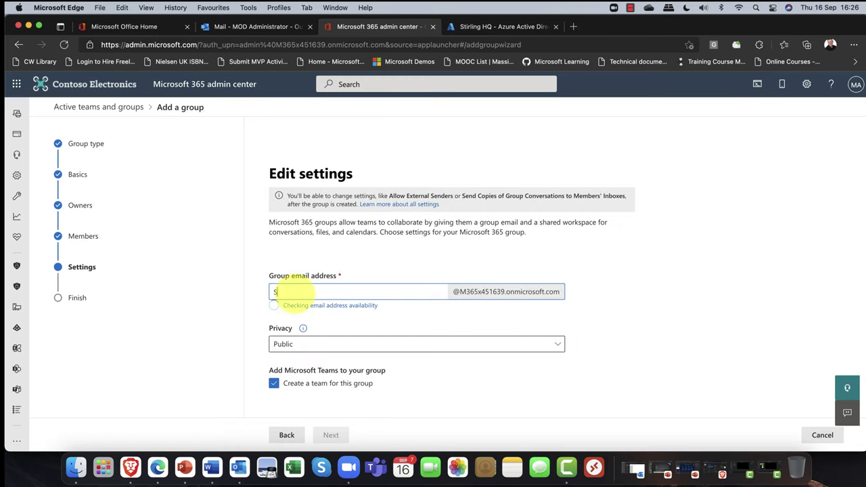
text(tirlingIT)
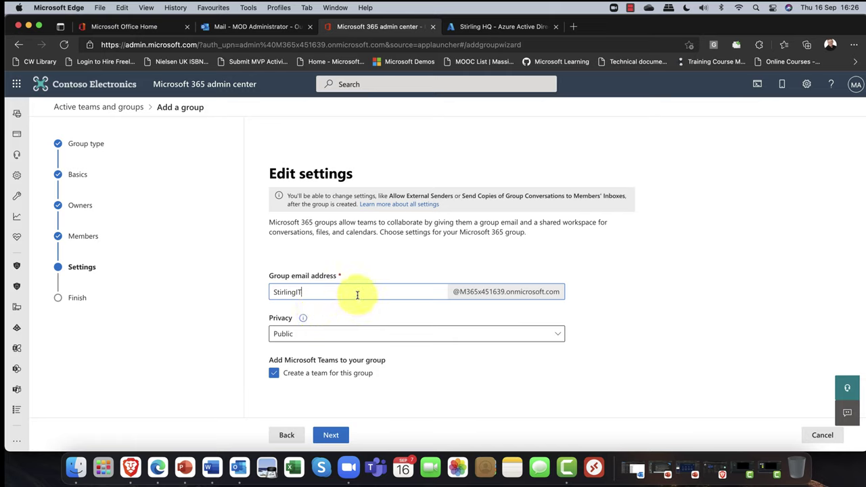
drag(332, 294, 247, 295)
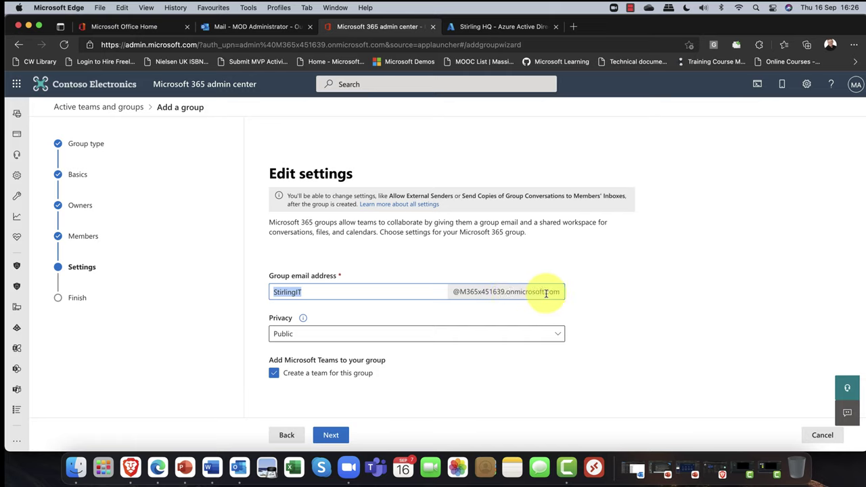
click(570, 309)
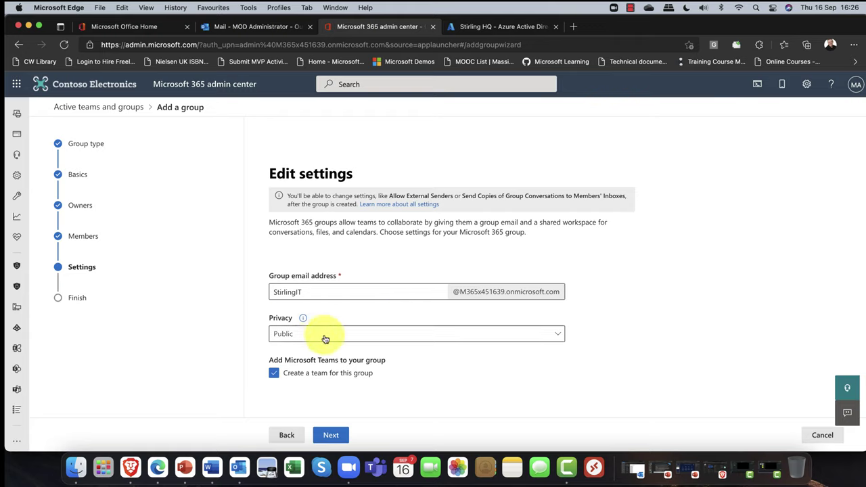
click(412, 338)
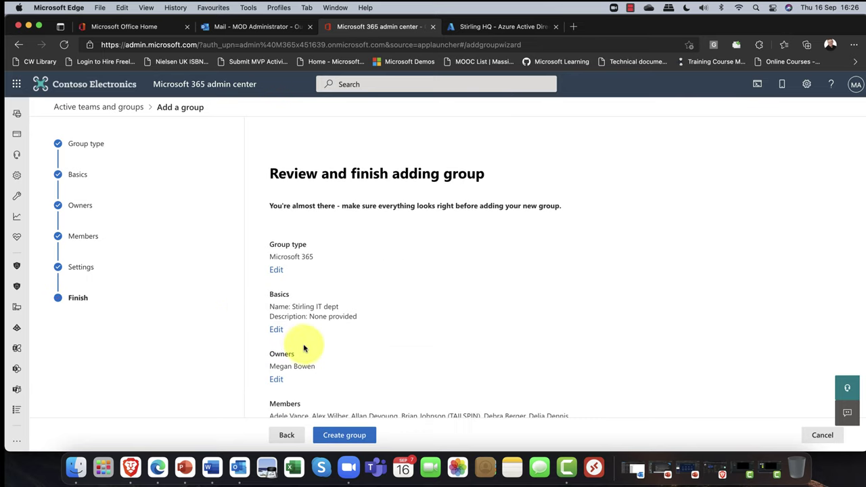
click(286, 435)
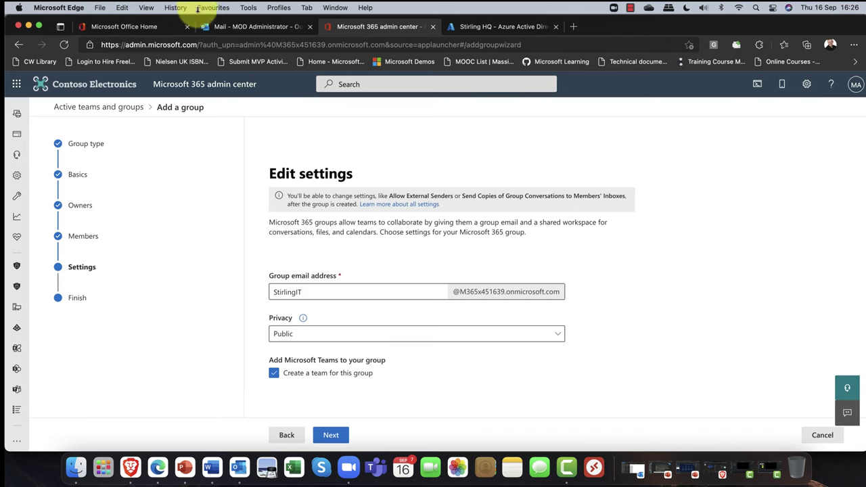
Step: Examine the Discover groups search in Outlook, close it and return to the group setup in the Microsoft 365 admin center
click(249, 29)
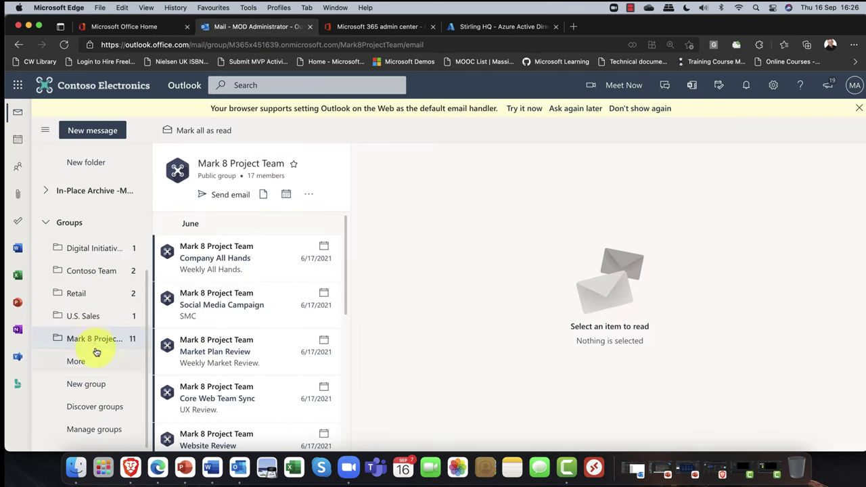
click(95, 413)
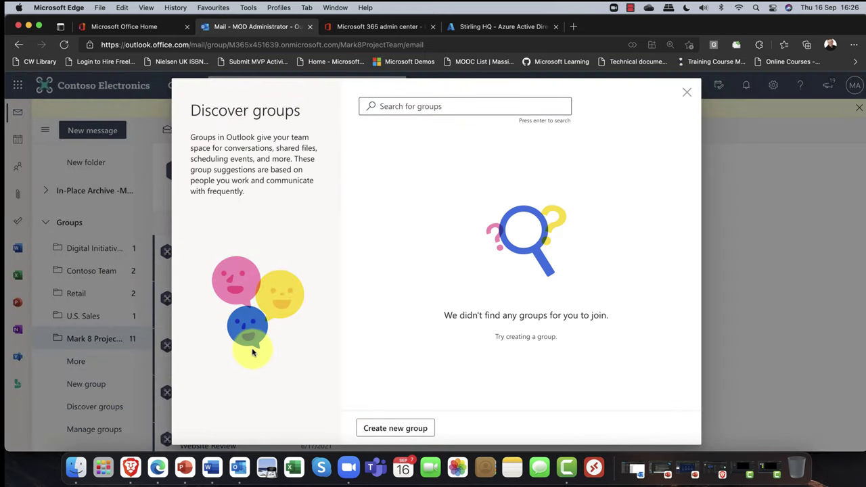
click(428, 110)
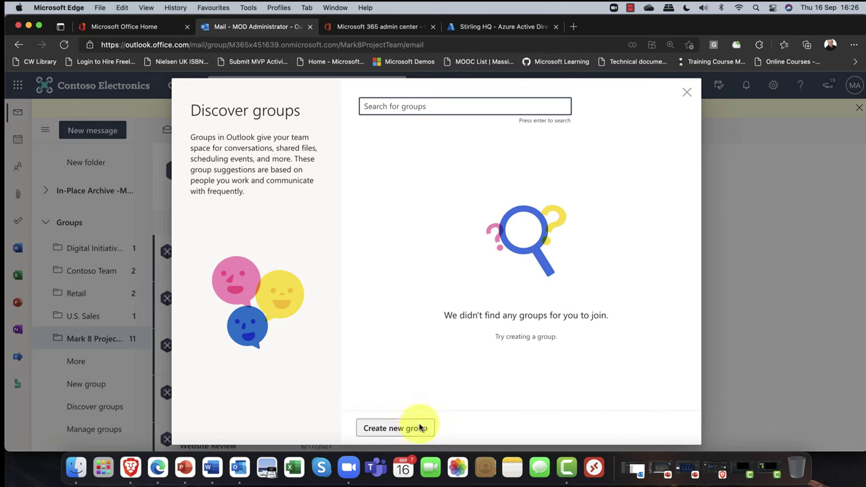
click(687, 97)
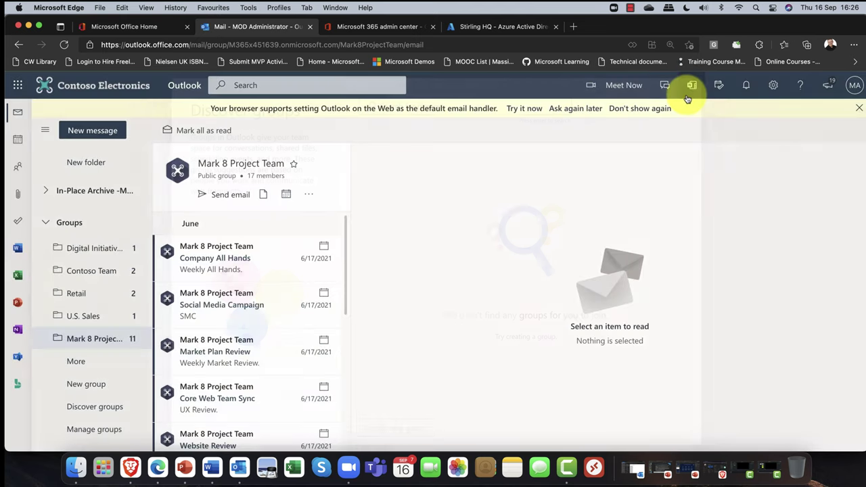
click(366, 27)
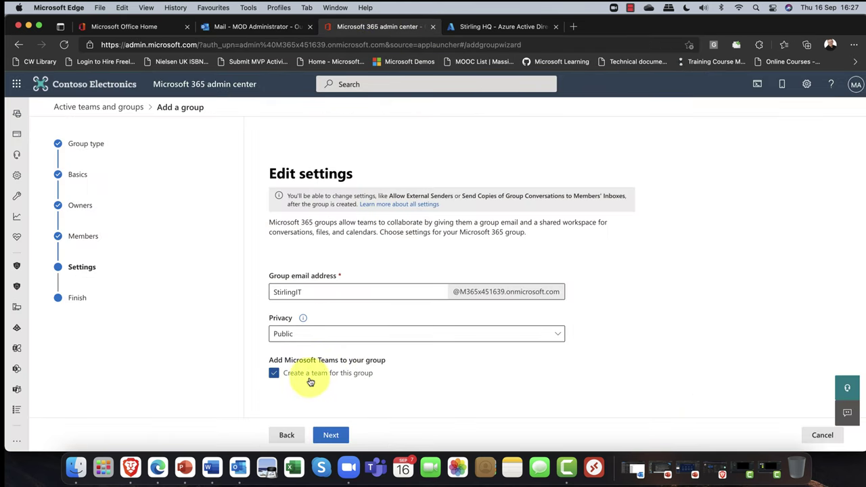
Step: Create the group with Public privacy and without a Microsoft Teams team, and return to the list of active groups
click(316, 334)
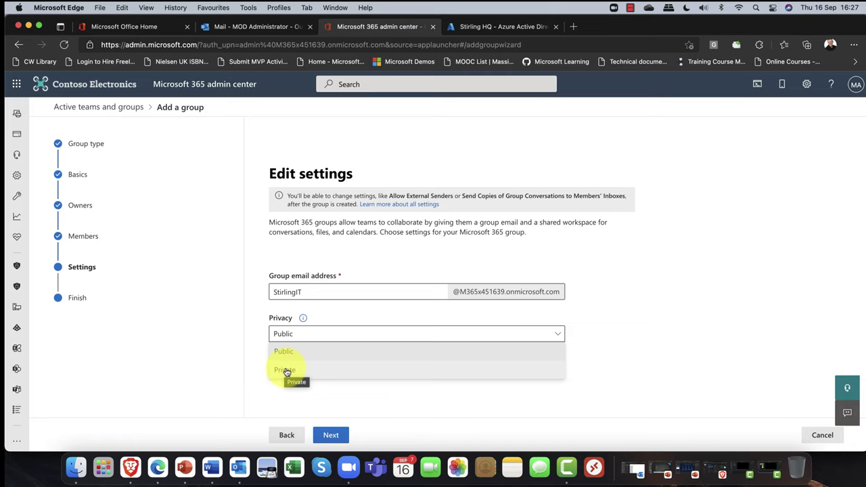
click(294, 352)
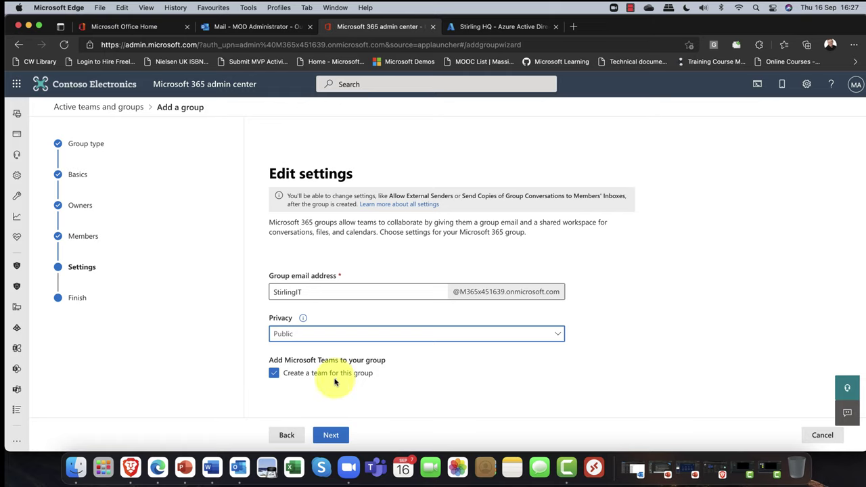
click(274, 374)
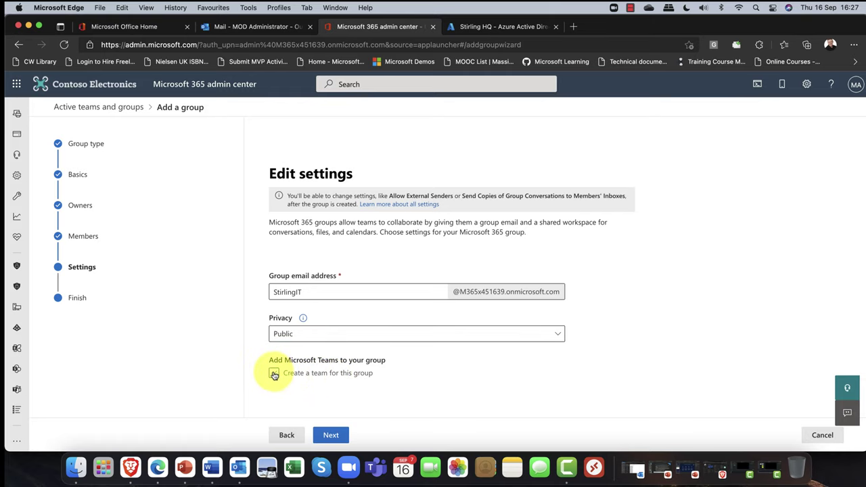
click(327, 436)
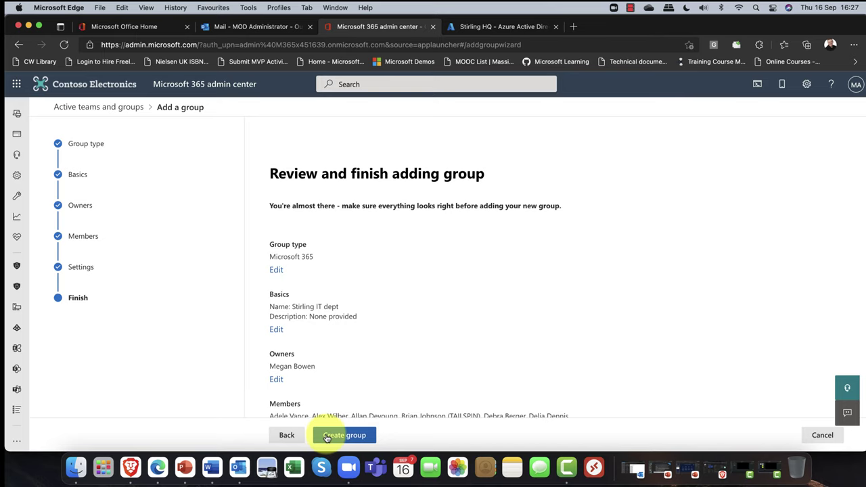
click(327, 436)
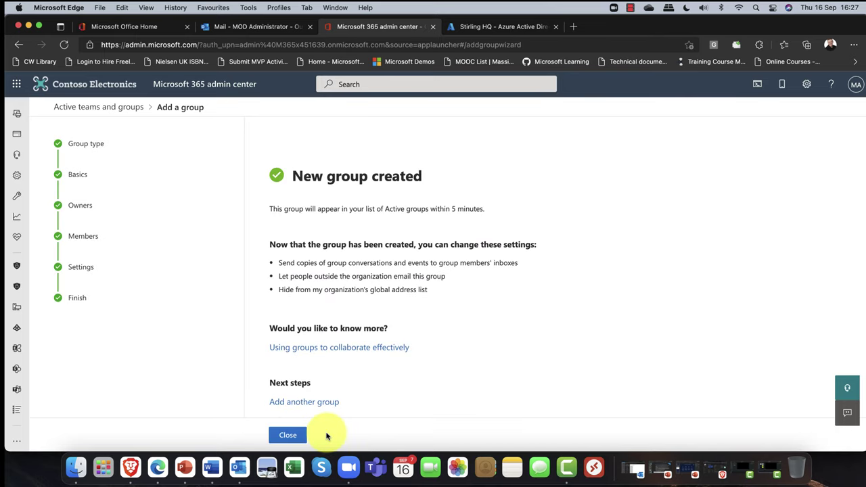
click(286, 436)
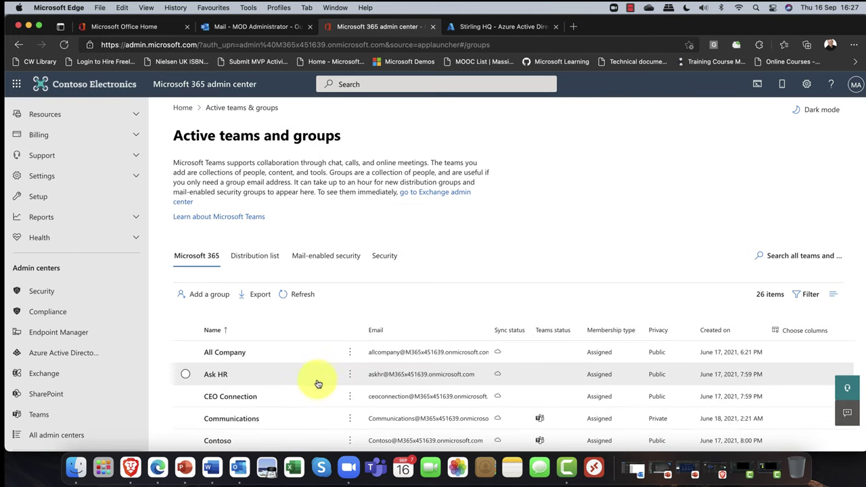
Step: Refresh the Microsoft 365 groups list and open the details of the Stirling IT dept group
scroll(322, 381, down, 10)
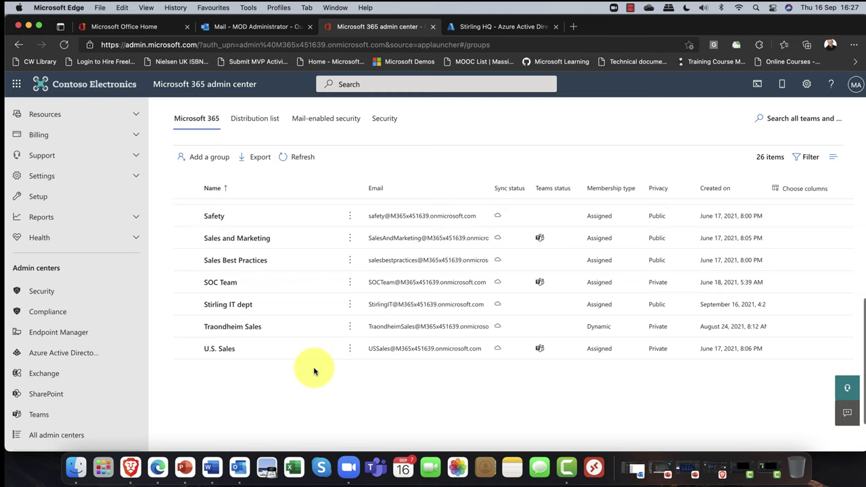
scroll(314, 370, up, 1)
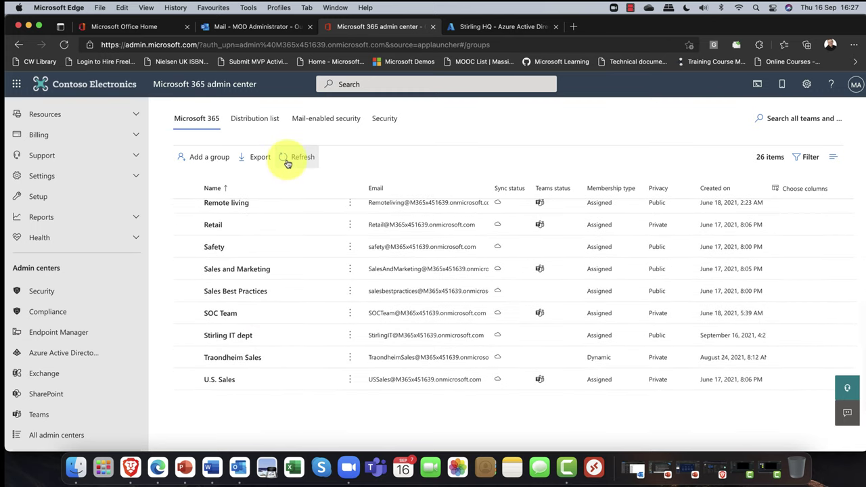
click(303, 162)
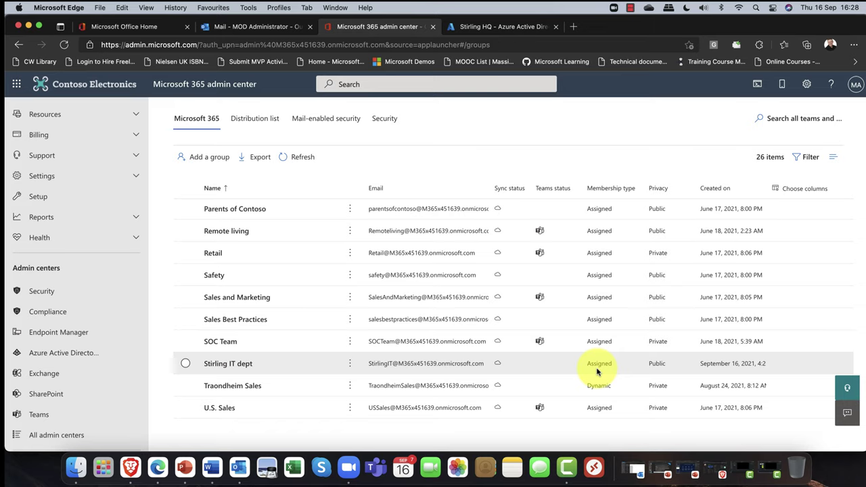
click(225, 366)
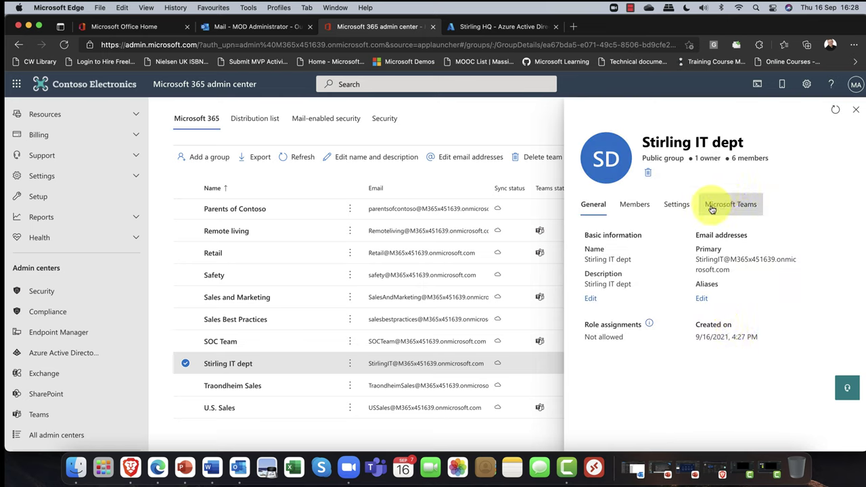
Step: In the group's settings, select allowing external senders and sending copies of conversations and events to members, without saving
click(671, 205)
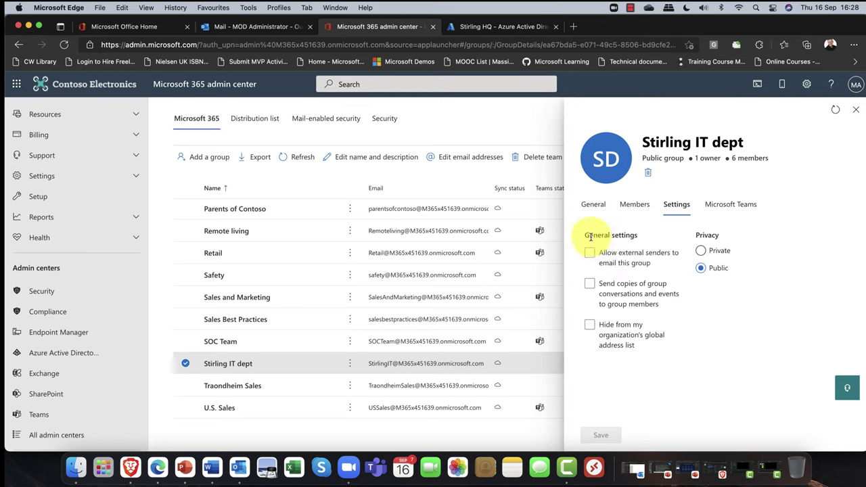
drag(585, 235, 646, 238)
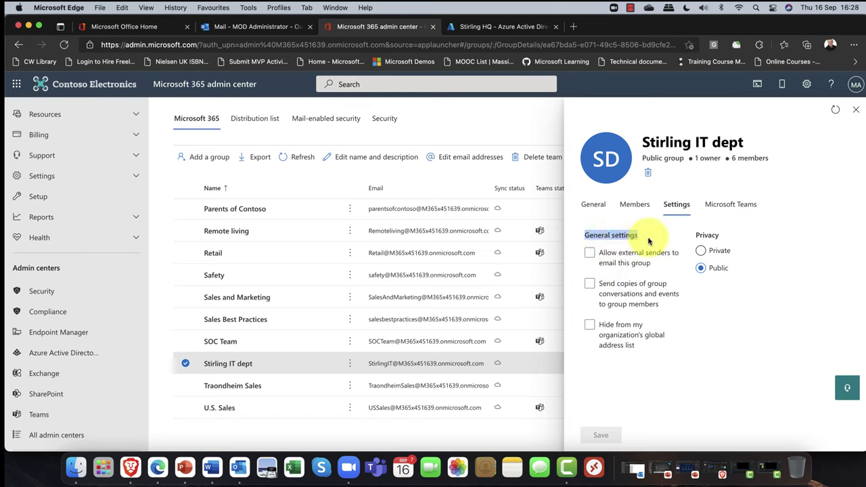
click(601, 254)
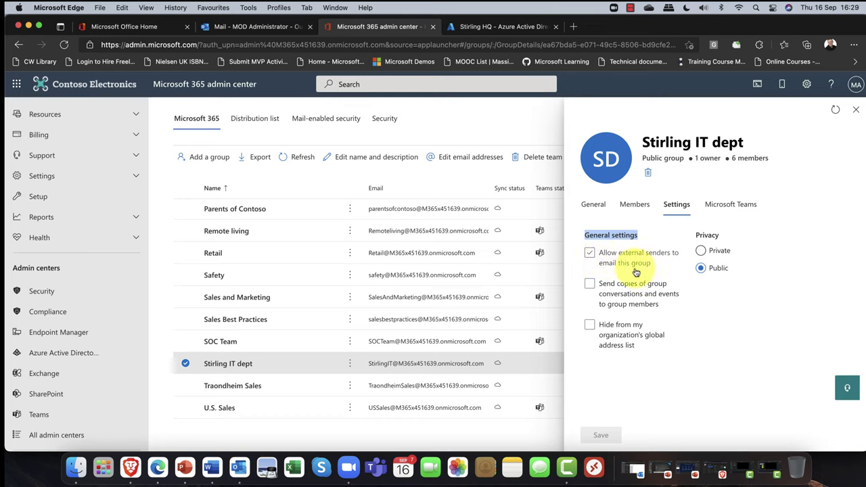
click(589, 253)
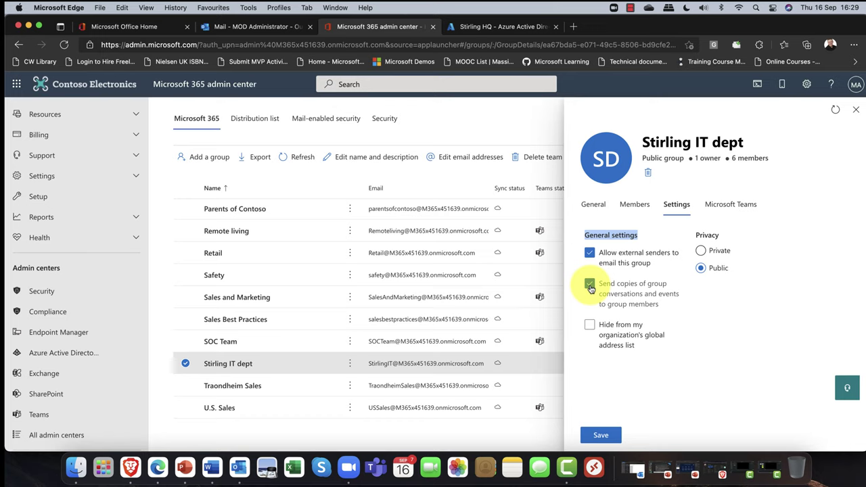
click(590, 286)
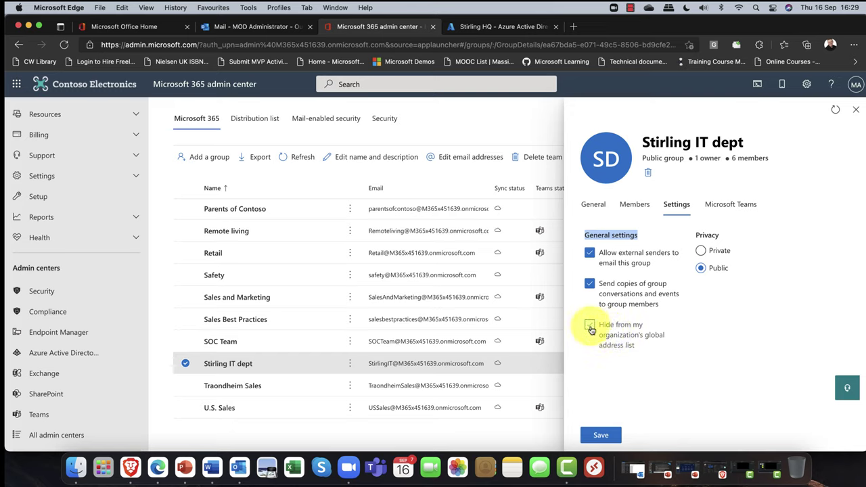
Step: Create a Microsoft Teams team for the Stirling IT dept group, close its details and deselect the group
click(742, 211)
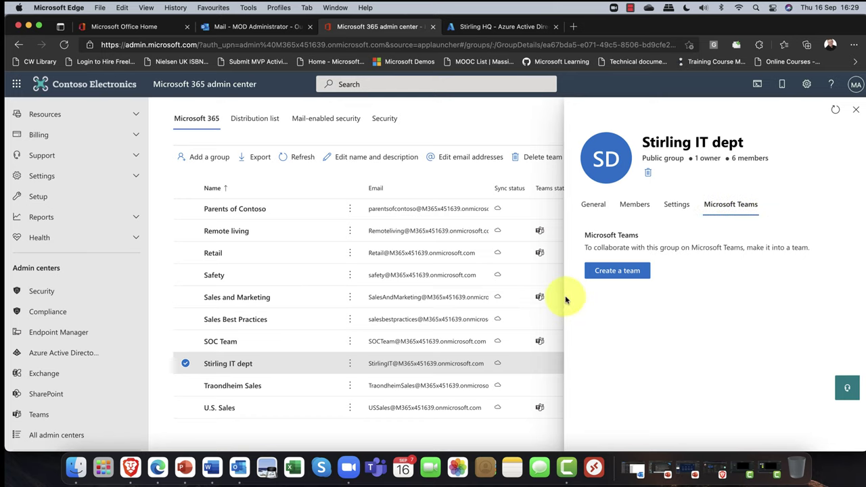
click(616, 271)
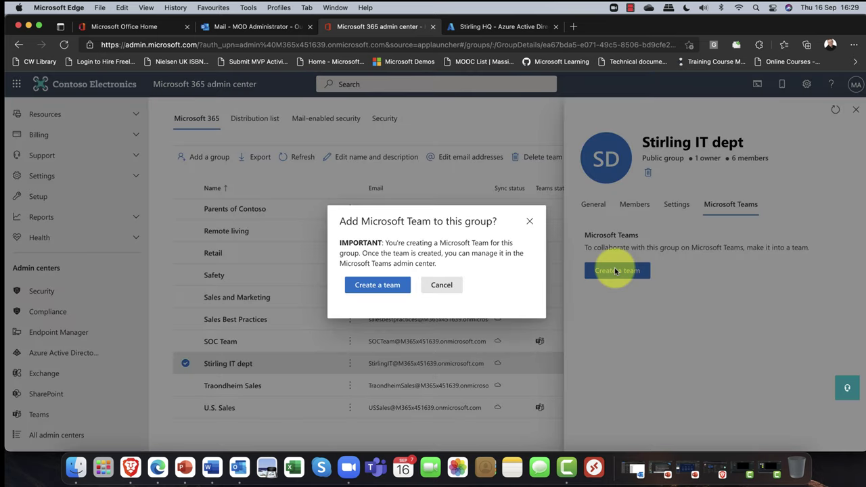
click(377, 287)
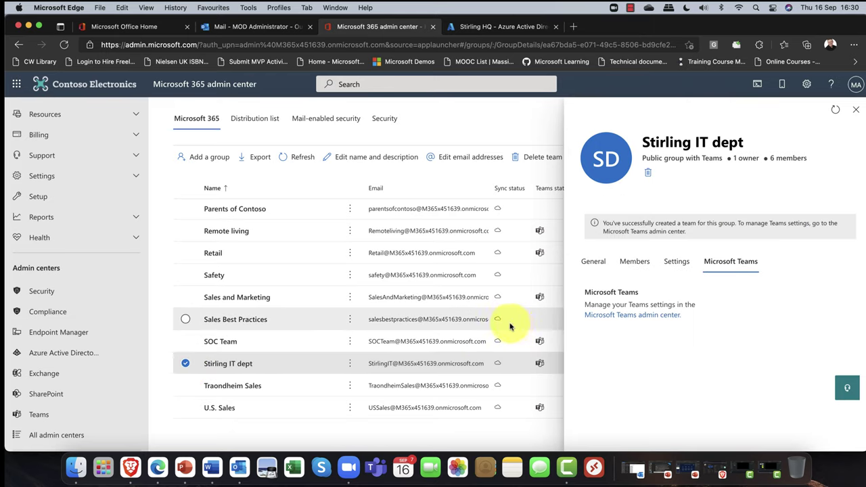
click(856, 111)
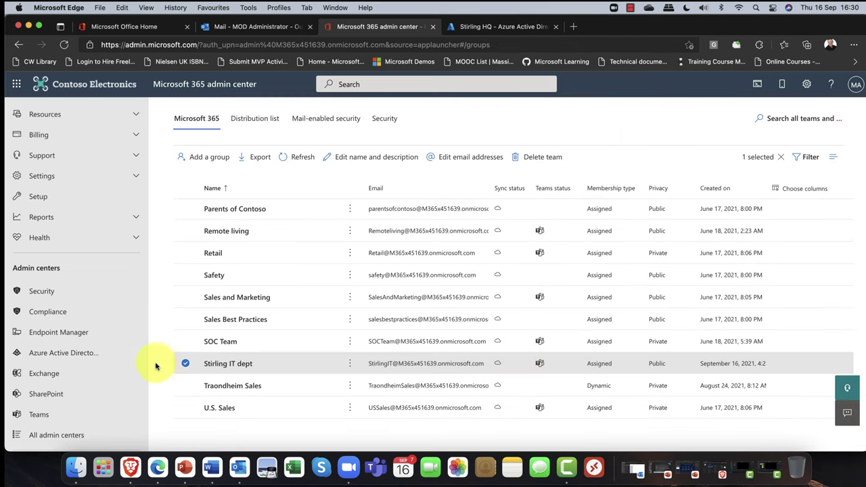
click(184, 363)
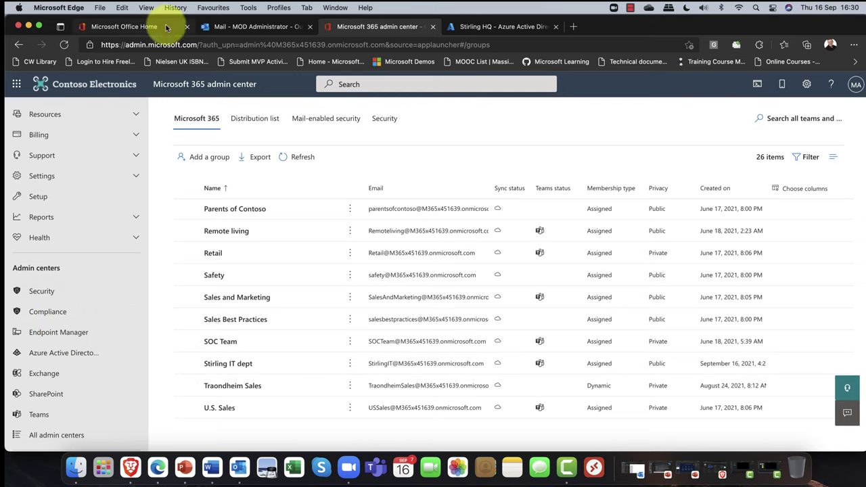
Step: Open Microsoft Teams from the Office home page and display the Stirling IT dept team's General channel
click(125, 26)
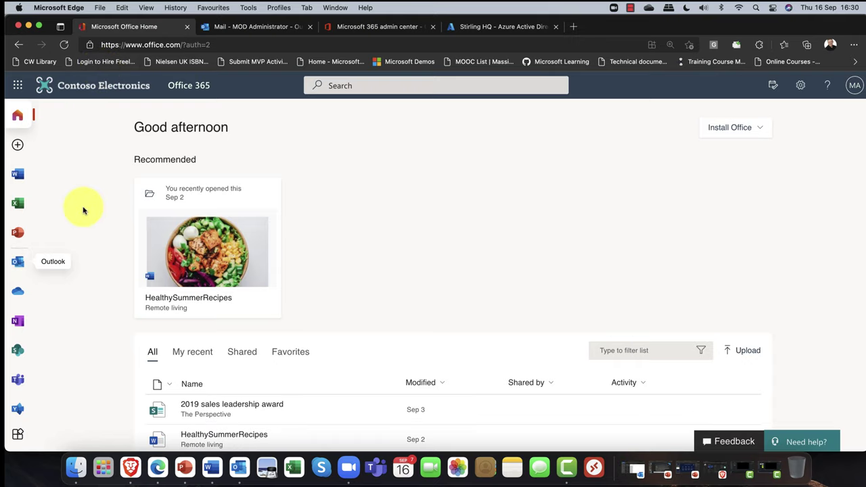
scroll(9, 278, down, 3)
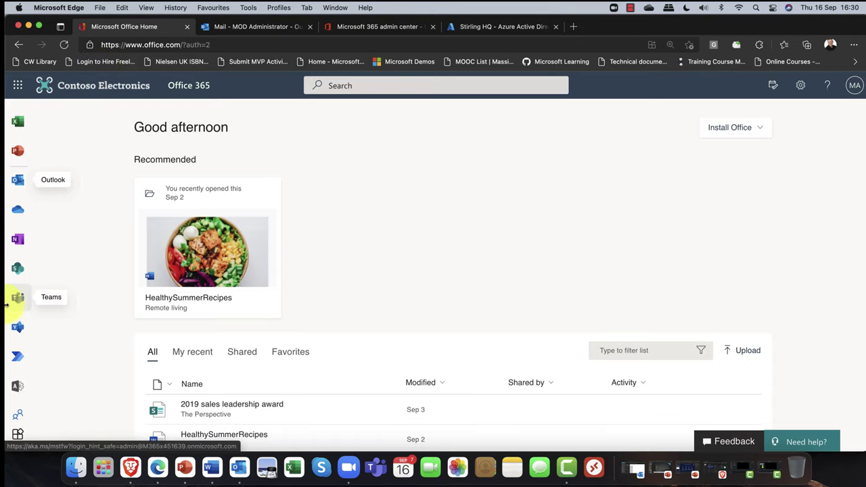
click(17, 300)
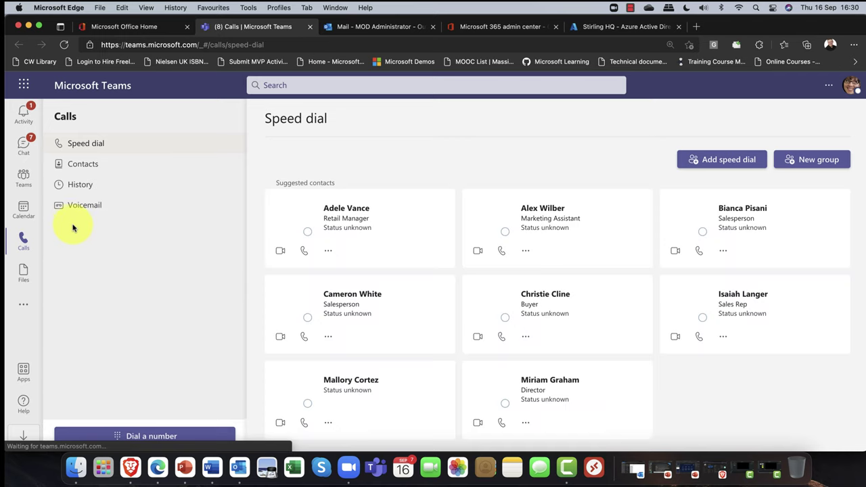
click(25, 177)
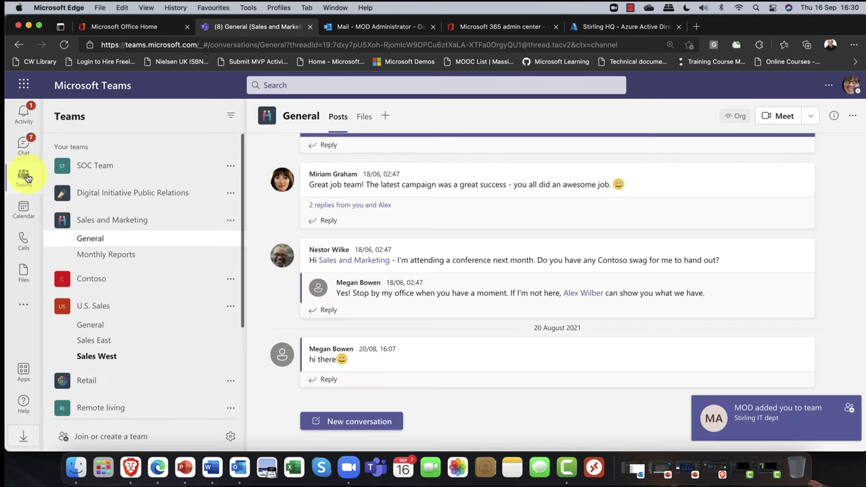
scroll(170, 206, down, 2)
scroll(129, 207, down, 2)
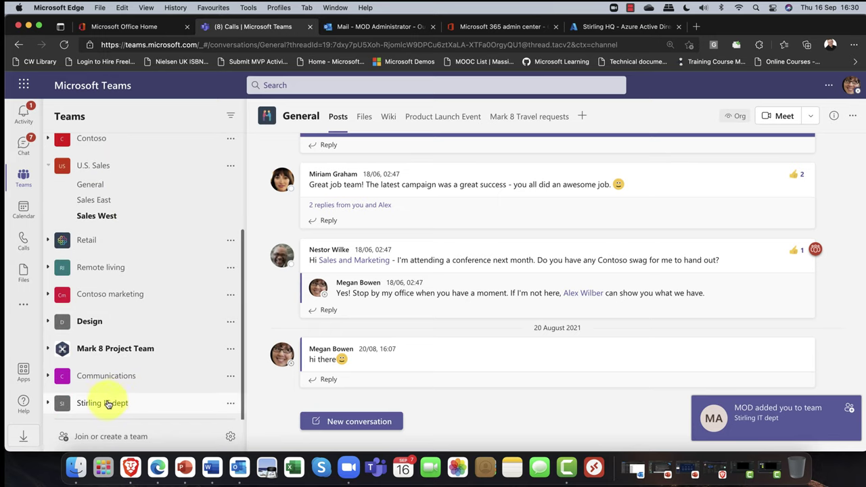
click(58, 403)
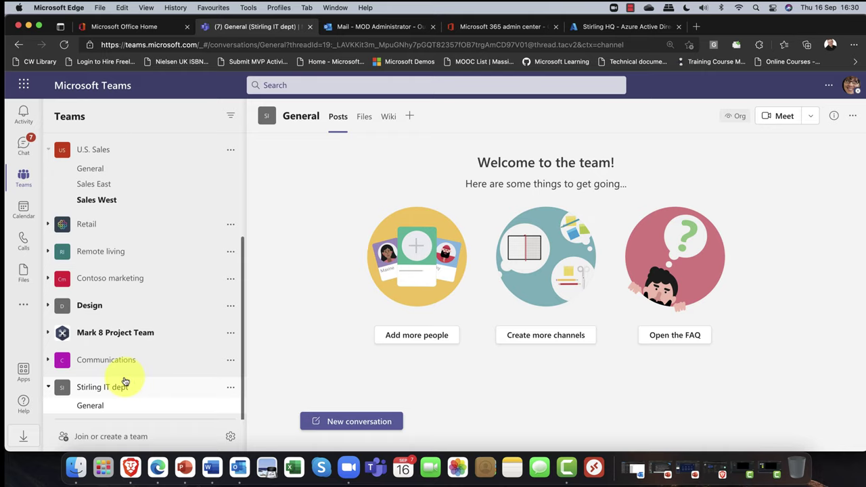
Step: Open the management page of the Stirling IT dept team and expand its members and guests
click(230, 390)
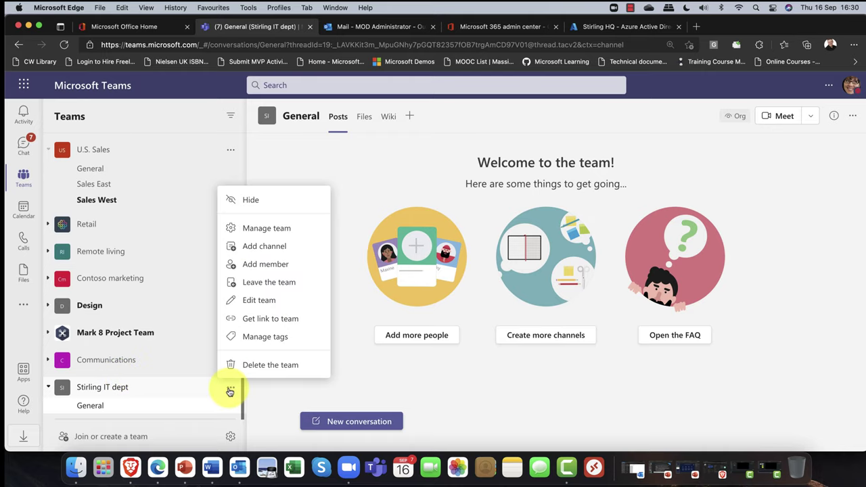
click(277, 229)
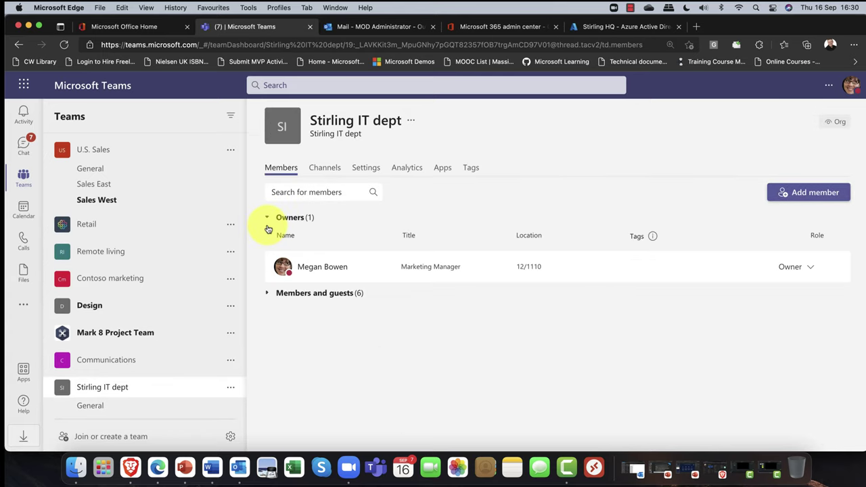
click(268, 295)
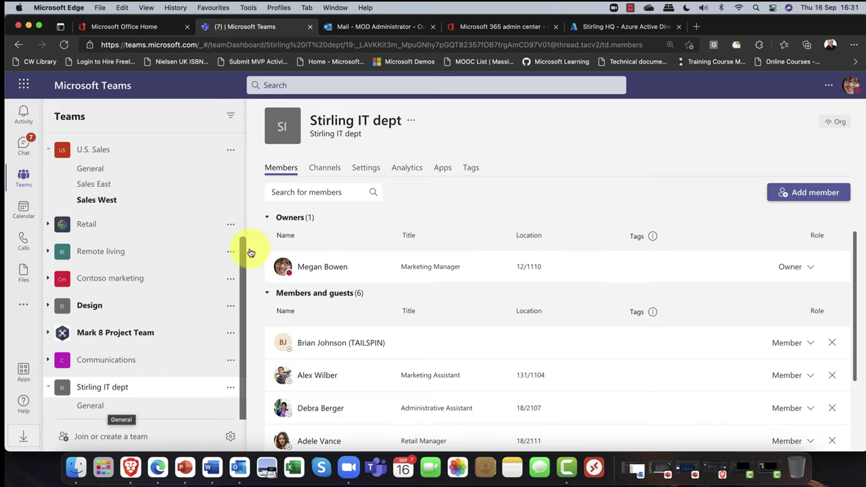
Step: Add a standard channel named Support Help Desk to the Stirling IT dept team, shown automatically in everyone's channel list
click(323, 172)
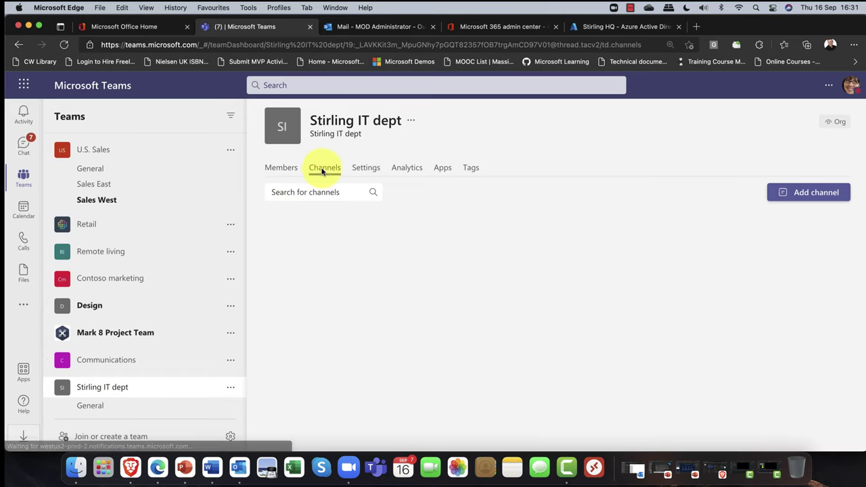
click(813, 193)
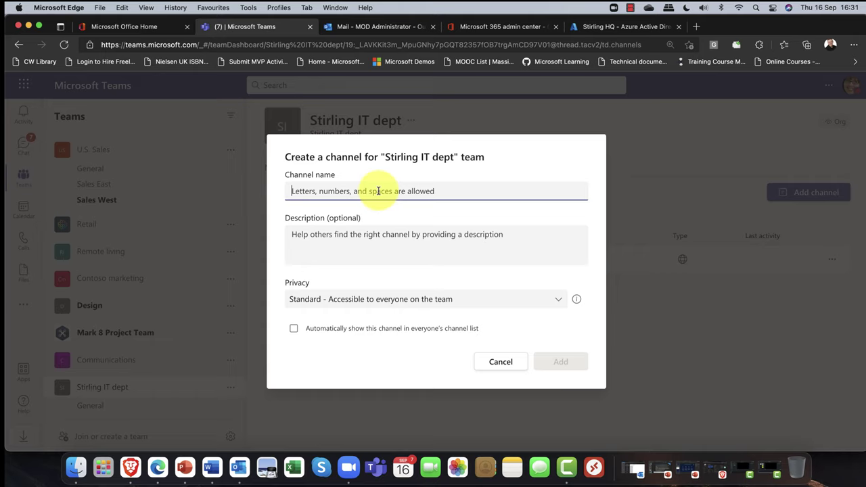
text(Su)
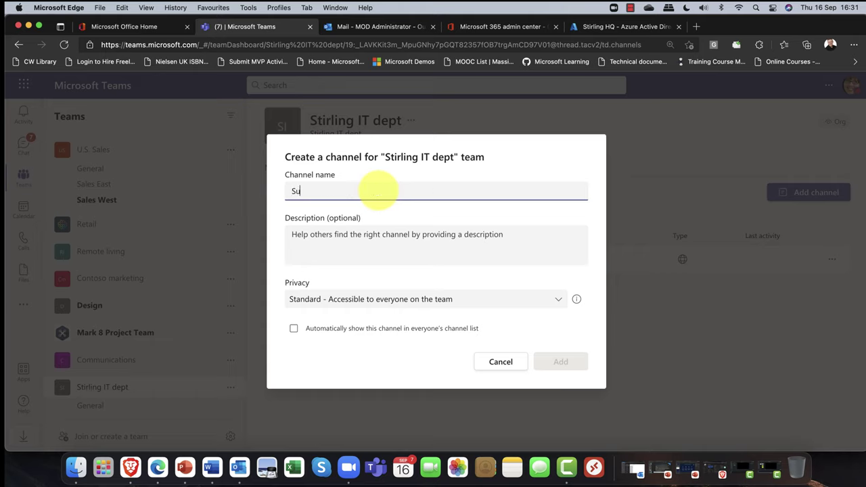
text(pport Help Desk)
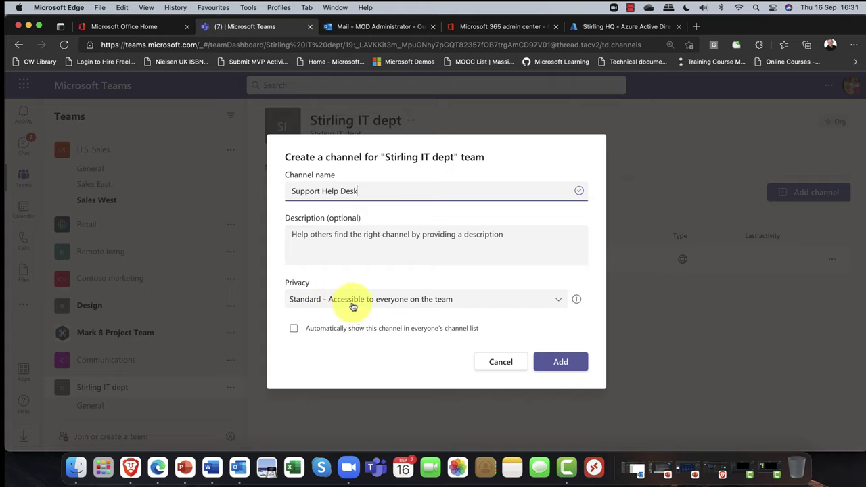
click(473, 304)
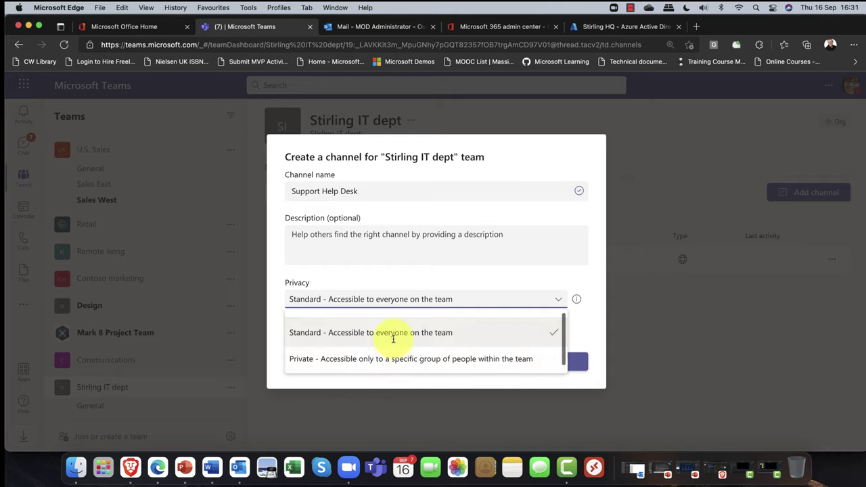
click(393, 333)
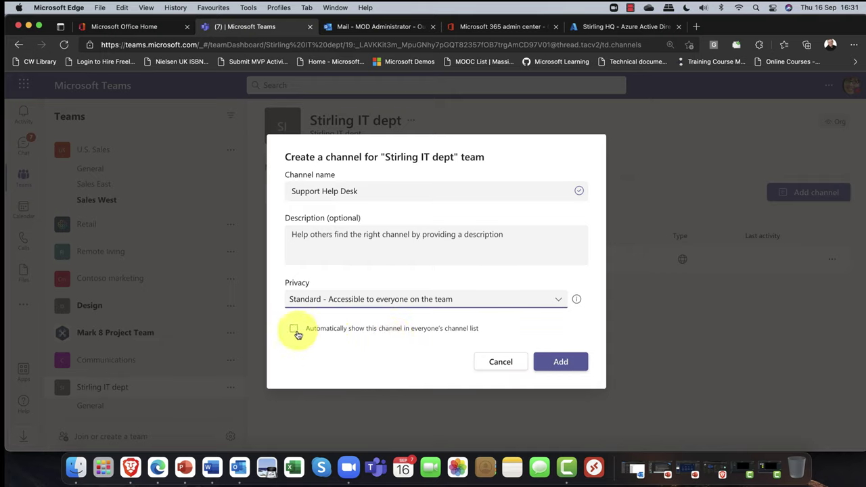
click(425, 333)
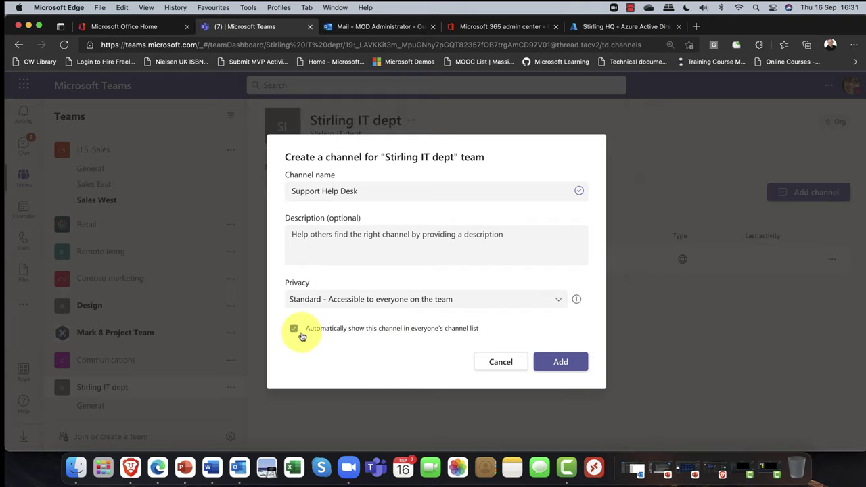
click(559, 362)
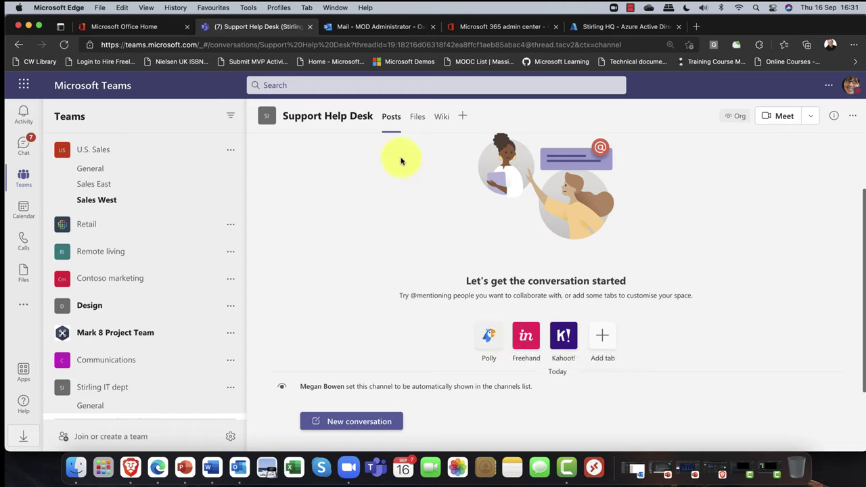
Step: Post a new conversation reading "please send a message" in the Support Help Desk channel
click(383, 420)
text(please send a message)
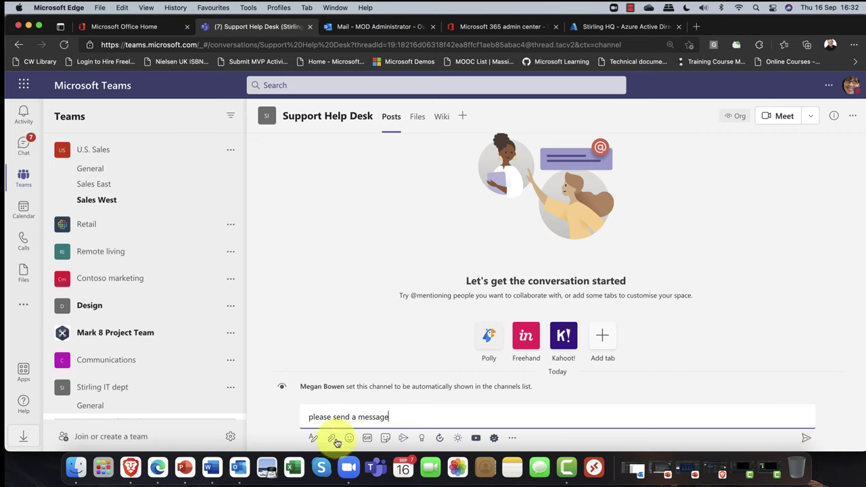
click(806, 440)
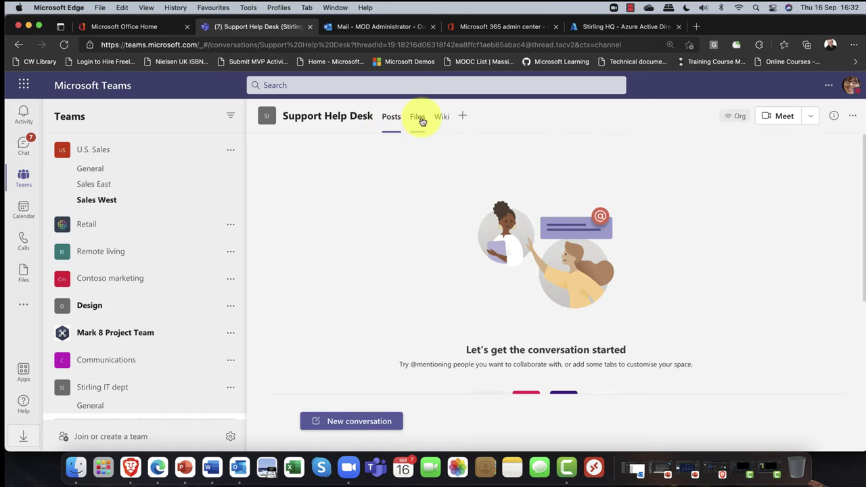
Step: View the Support Help Desk channel's Files and Wiki pages and add a Lists tab to the channel
click(420, 119)
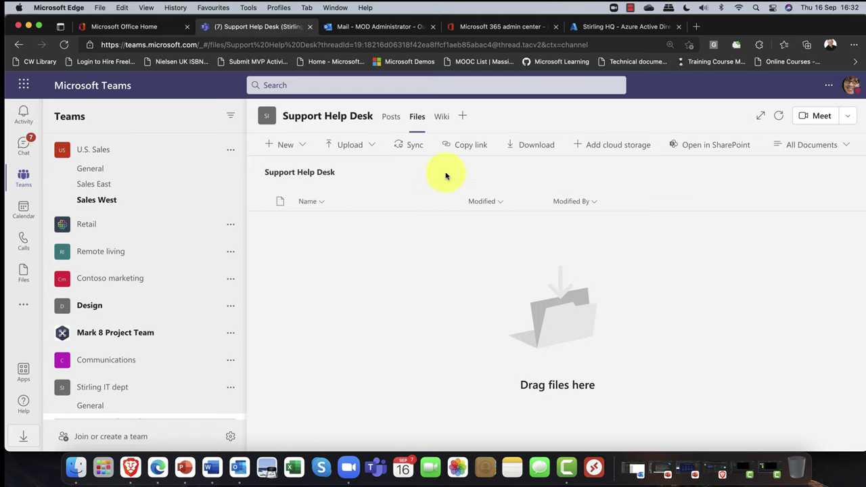
click(439, 119)
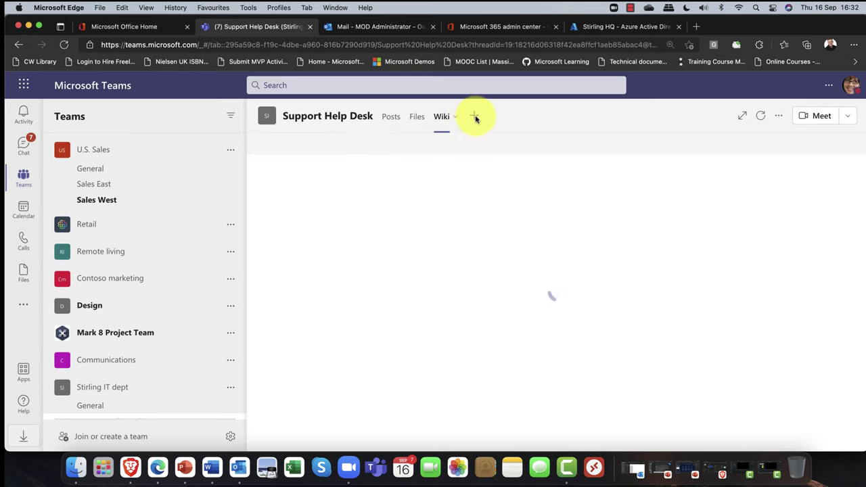
click(474, 117)
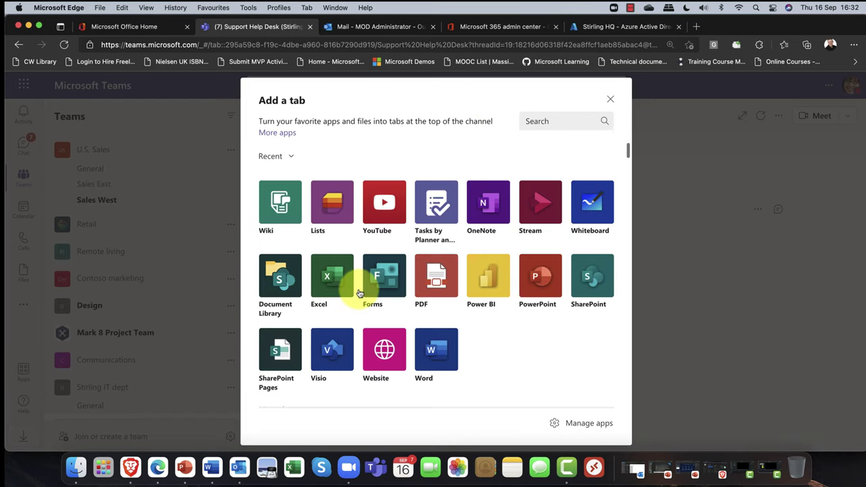
click(332, 210)
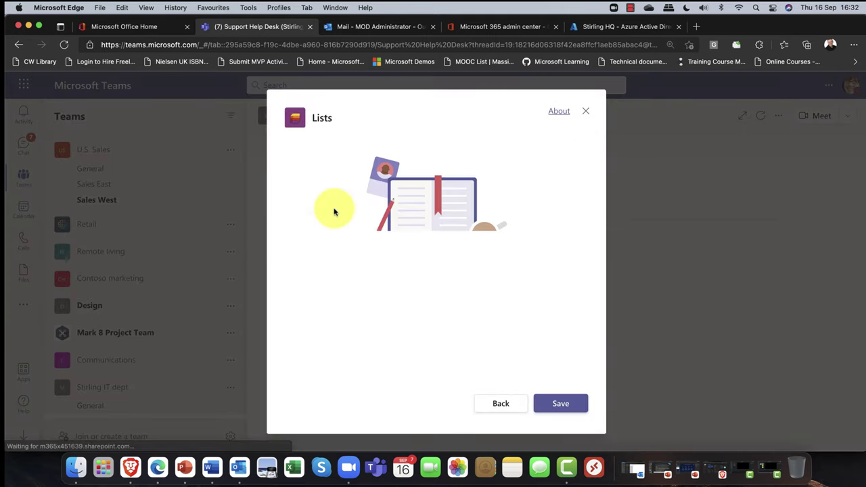
click(559, 405)
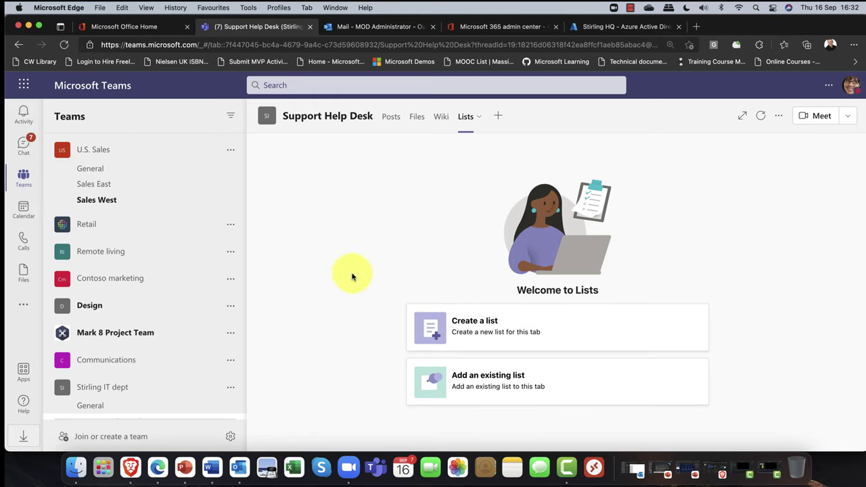
Step: Create a list named Incident Reports from the Incidents template in the channel's Lists tab
click(480, 339)
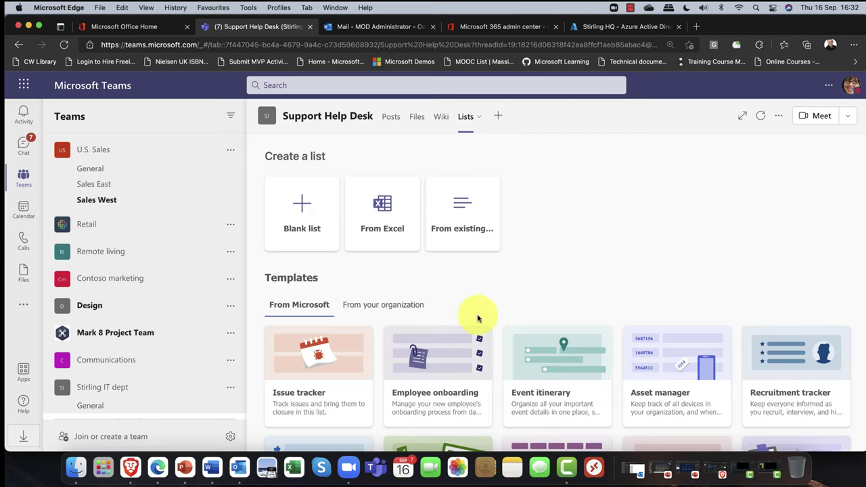
scroll(517, 383, down, 3)
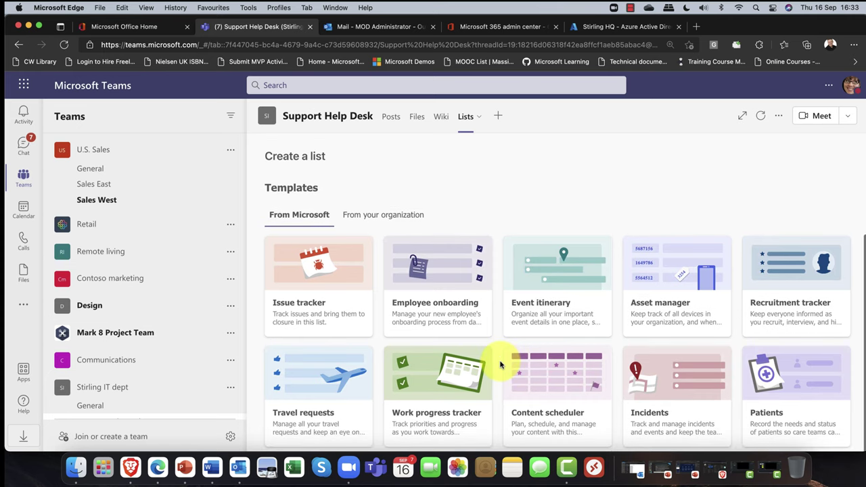
scroll(502, 363, down, 1)
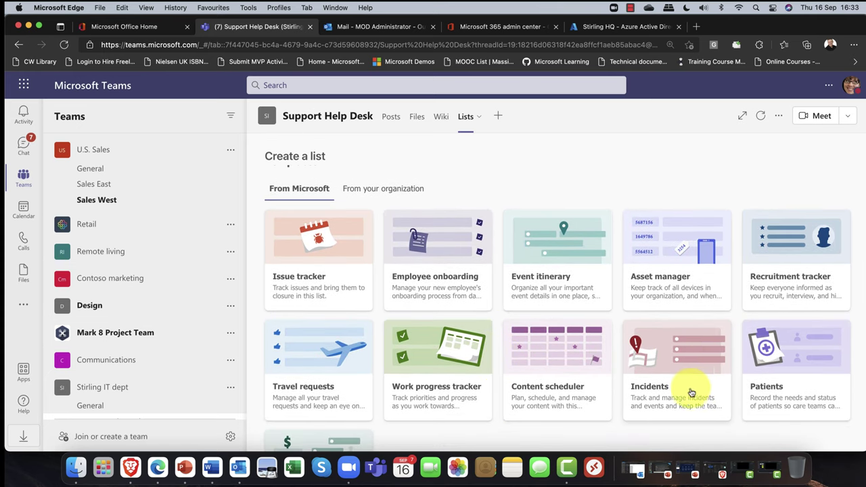
click(673, 360)
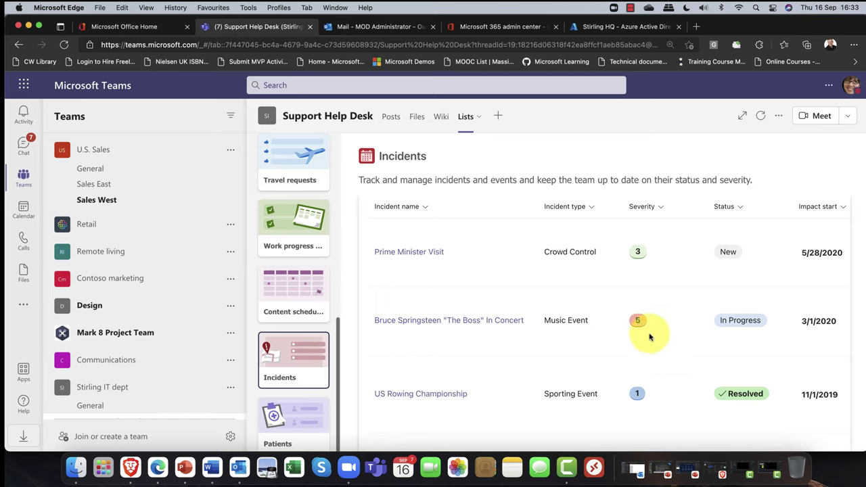
scroll(676, 315, down, 5)
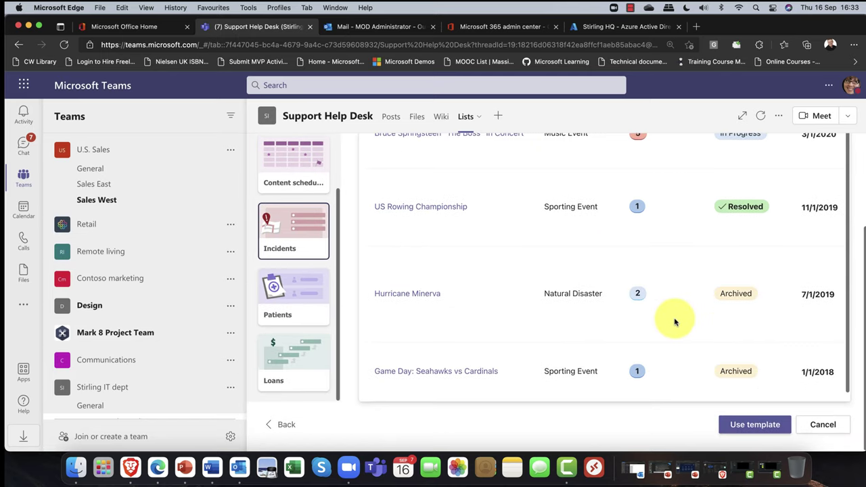
click(763, 426)
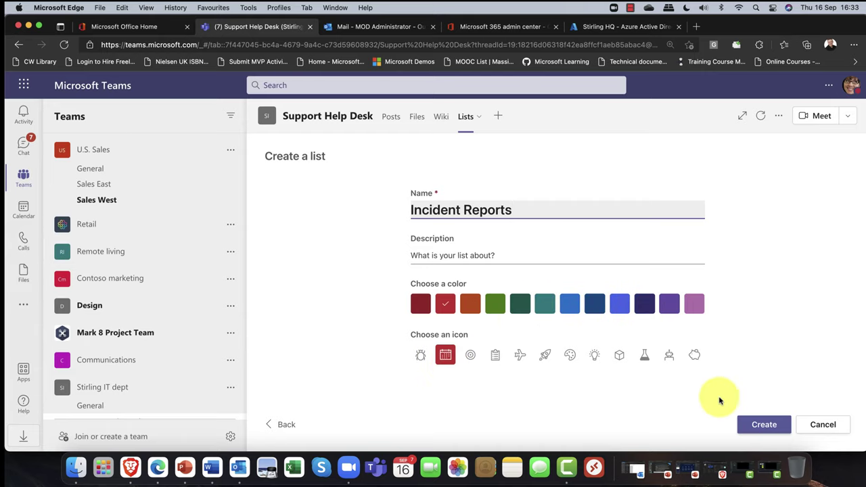
click(770, 424)
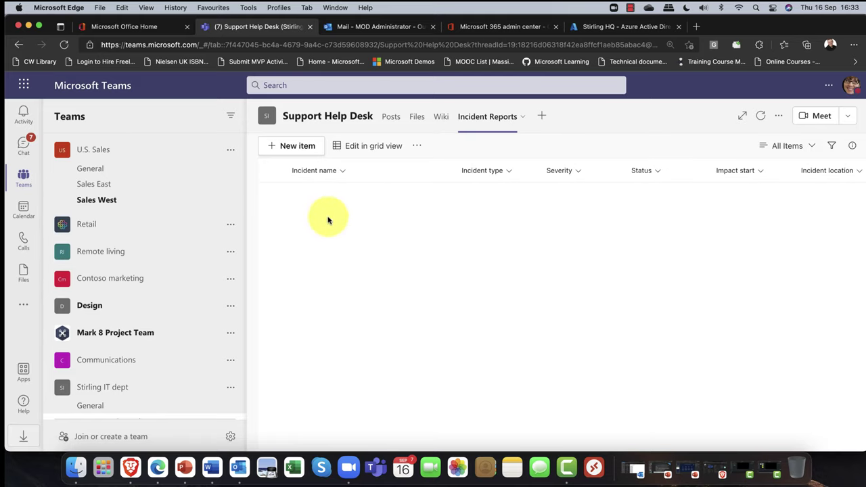
Step: Review the fields of the new item form in the Incident Reports list and close it without saving
click(296, 149)
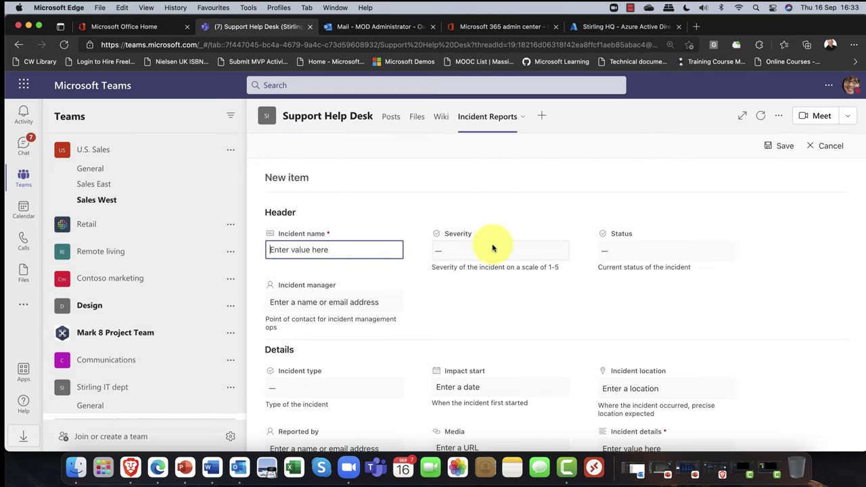
scroll(494, 247, down, 4)
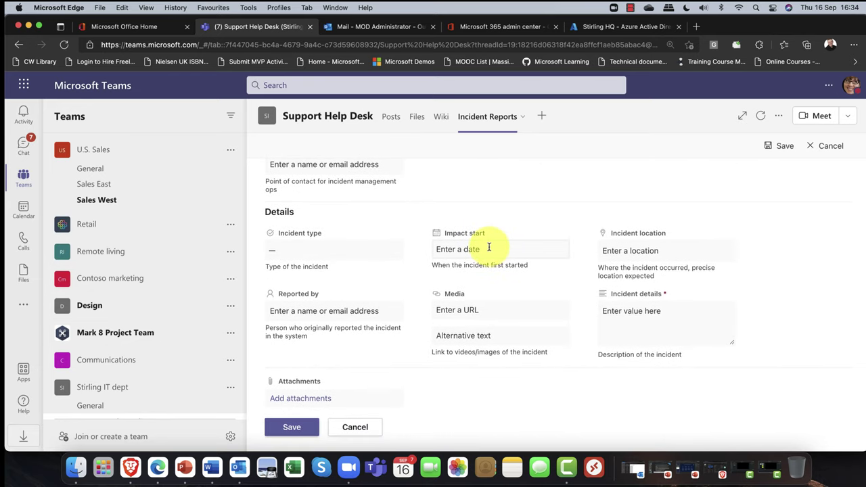
scroll(352, 379, down, 5)
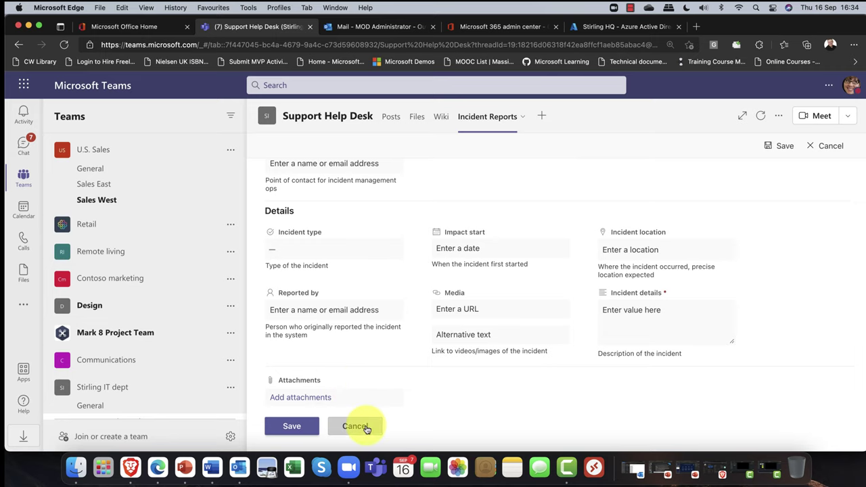
click(365, 429)
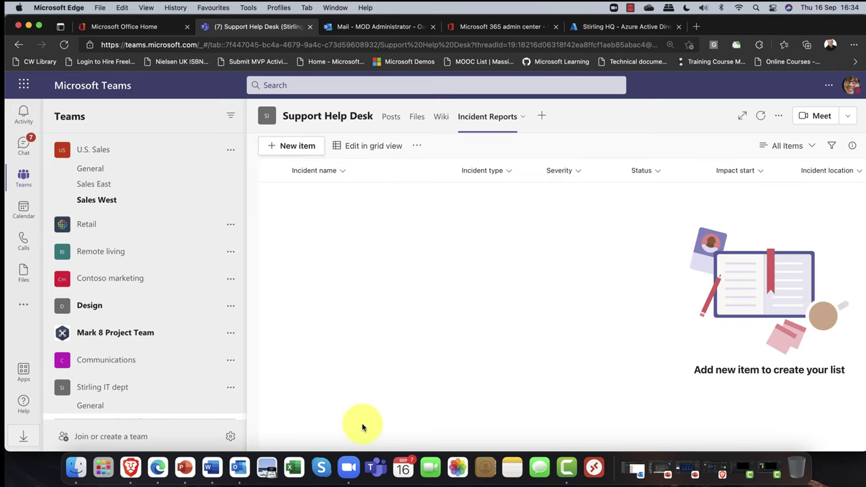
Step: Browse the apps available as tabs for the Support Help Desk channel and add the YouTube app
click(543, 118)
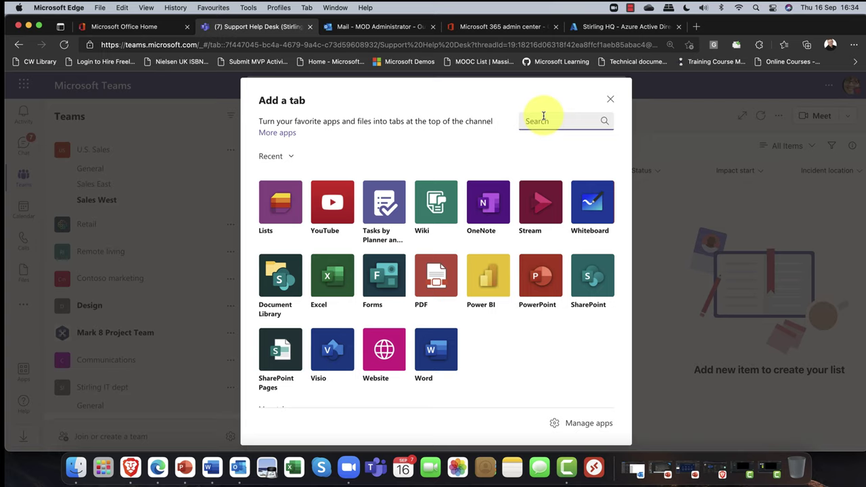
scroll(494, 193, down, 5)
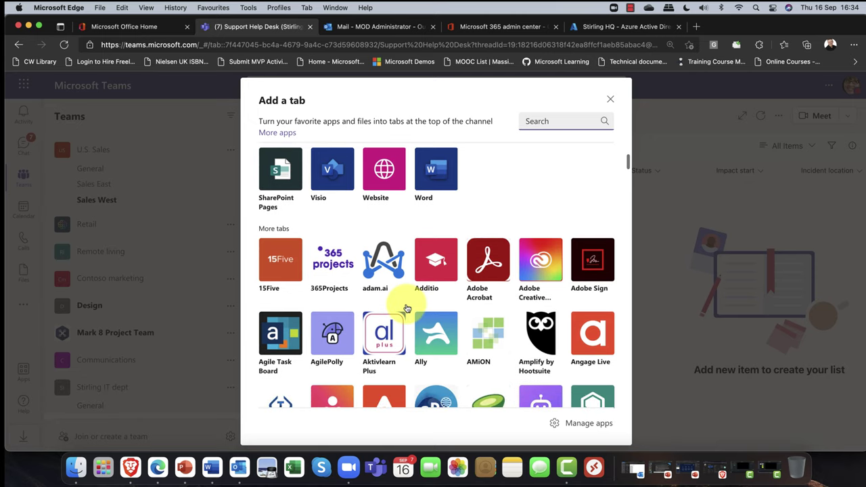
scroll(407, 309, up, 5)
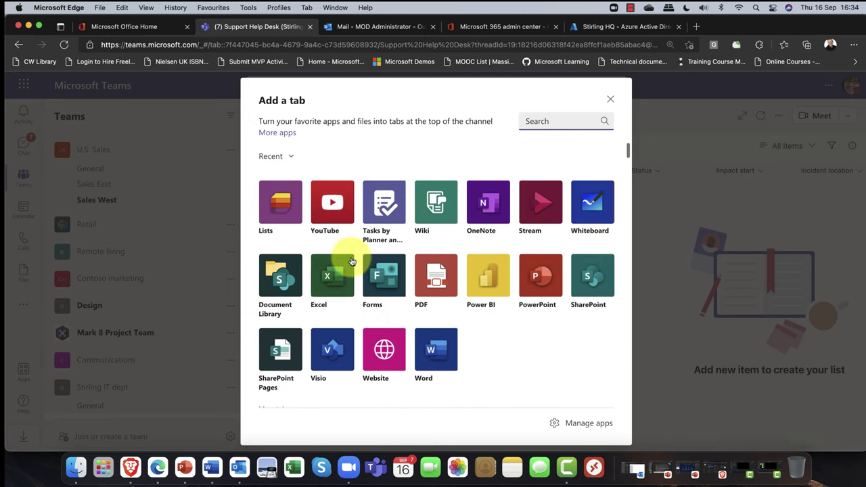
click(343, 212)
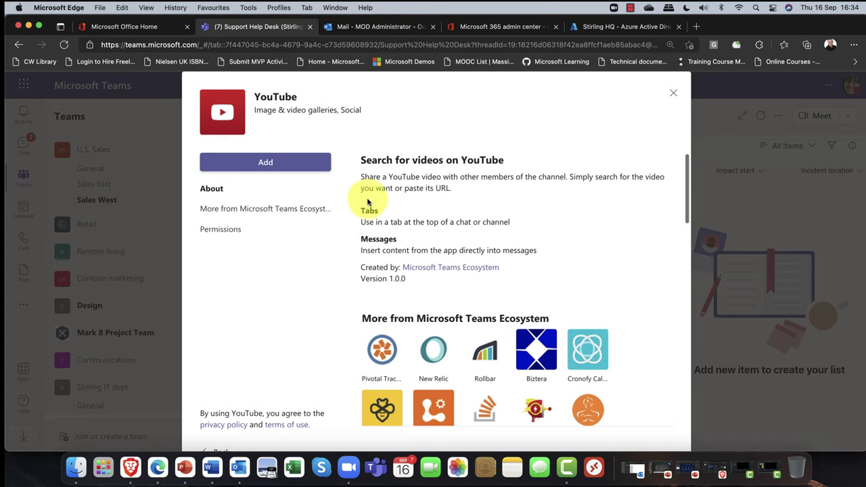
scroll(422, 199, down, 1)
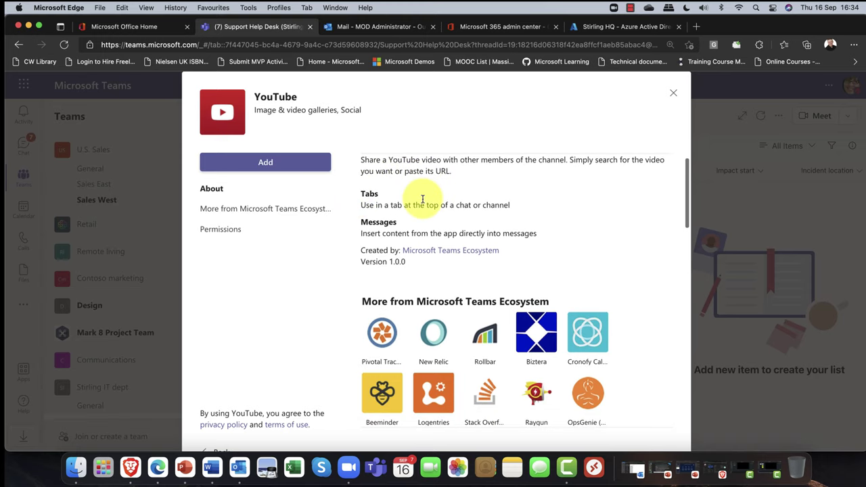
click(260, 169)
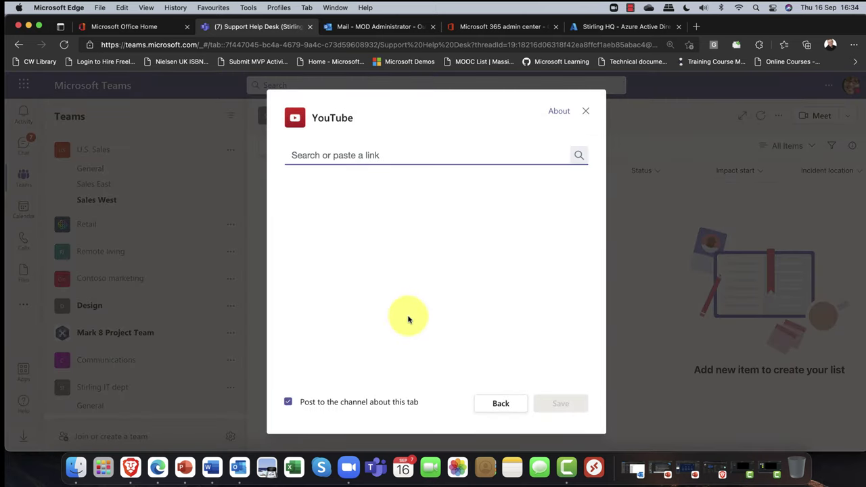
Step: Search YouTube by the presenter's name and save the "Using Microsoft Teams" video as a channel tab, keeping the channel post about it enabled
click(370, 157)
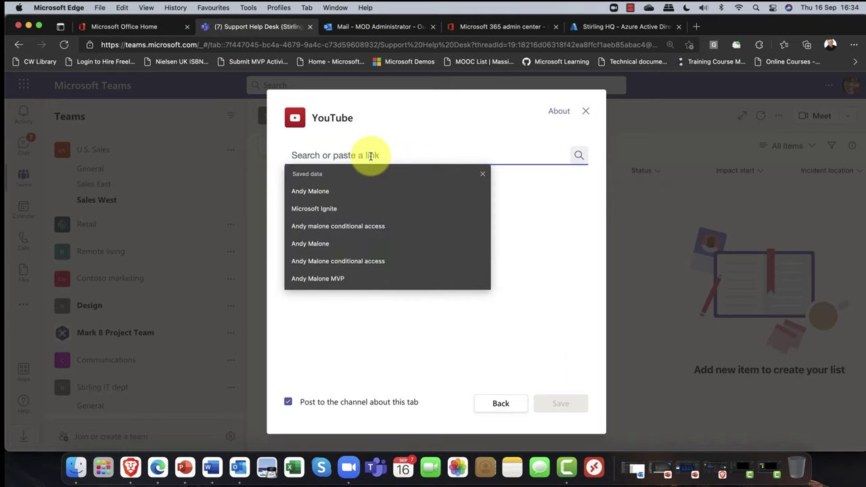
click(329, 192)
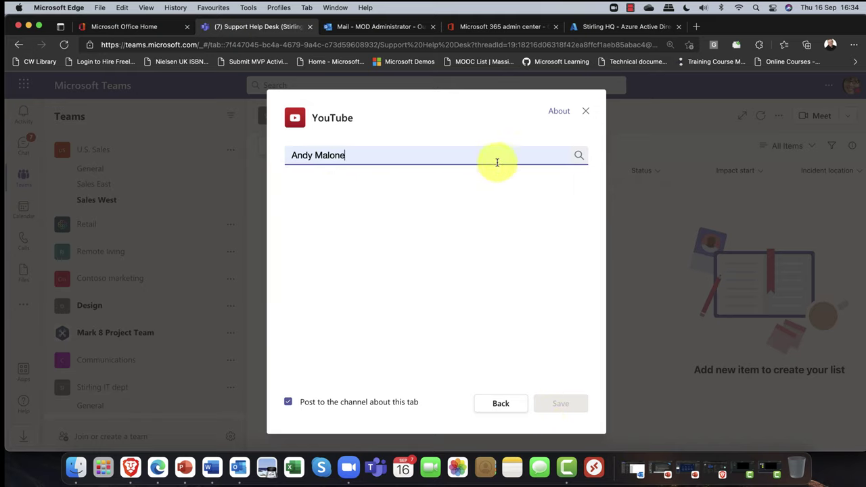
click(578, 157)
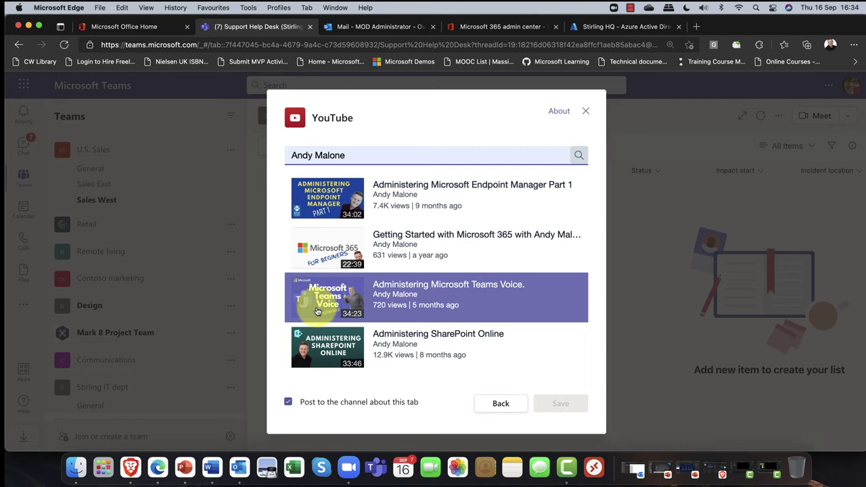
scroll(318, 310, down, 10)
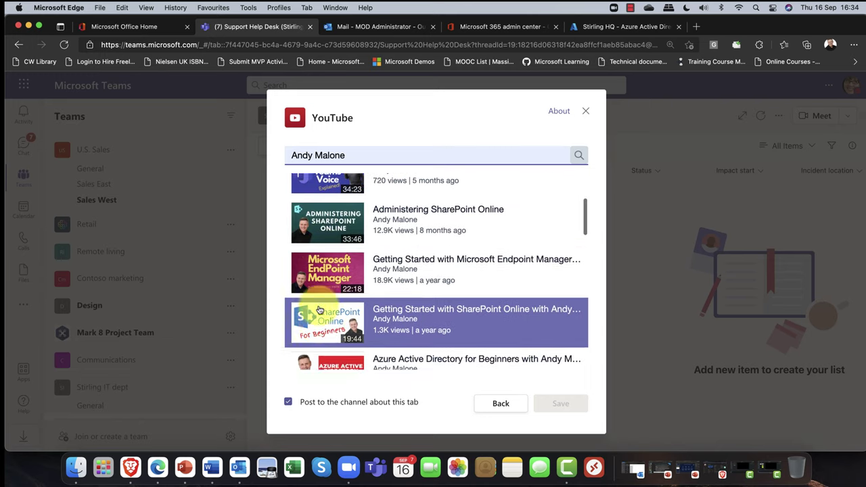
scroll(320, 310, down, 8)
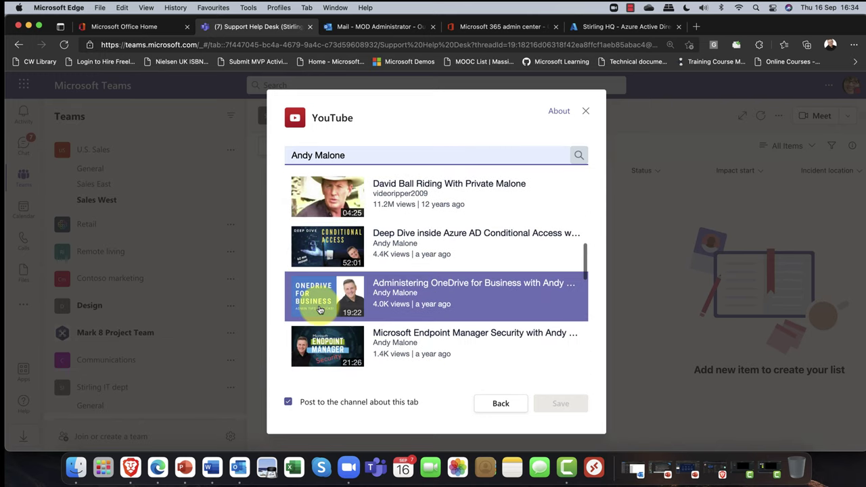
scroll(320, 310, down, 5)
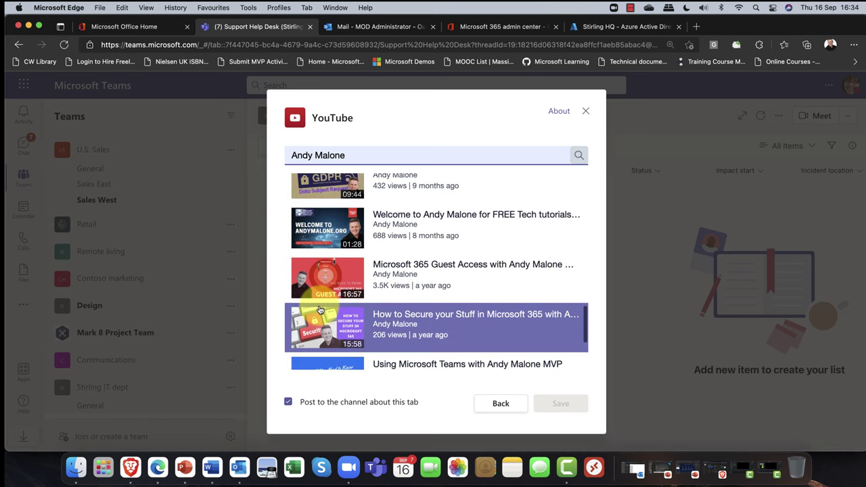
scroll(320, 310, down, 3)
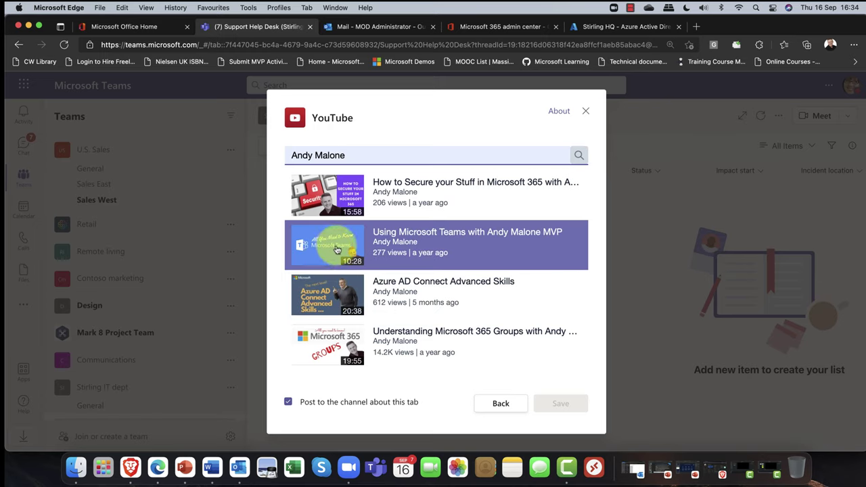
click(581, 397)
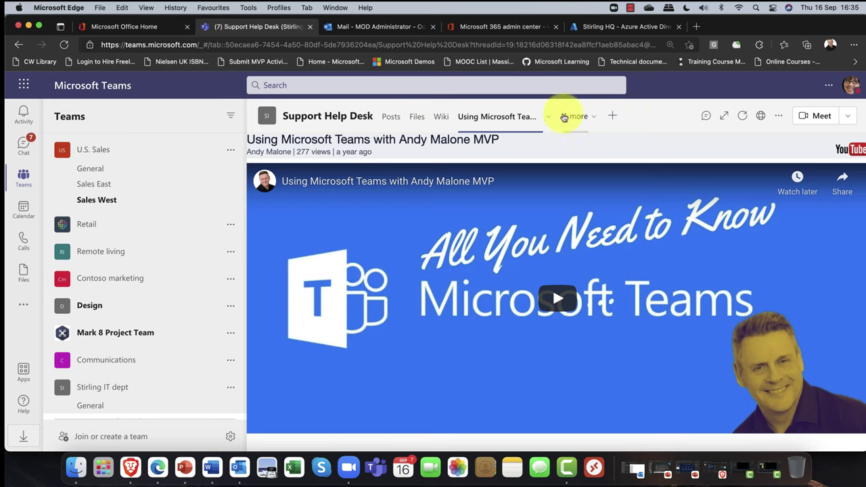
Step: Review the channel's additional tabs and the Stirling IT dept team's management options, finishing on the Contoso team's General channel
click(592, 119)
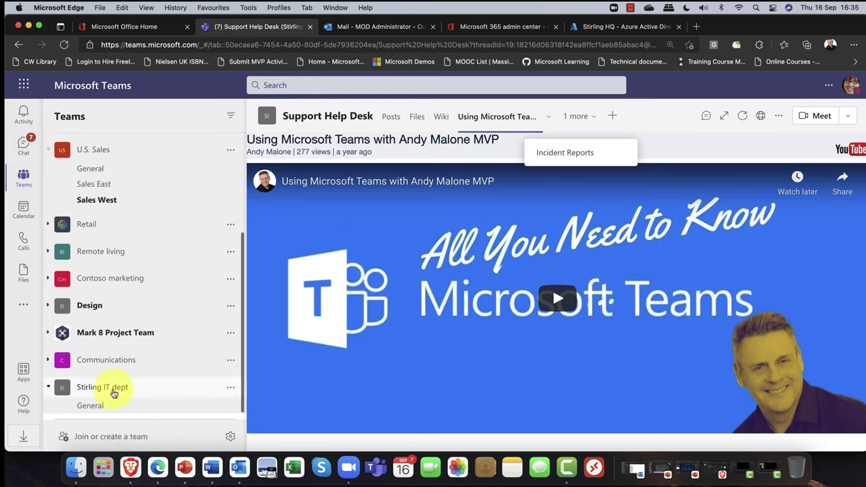
click(50, 390)
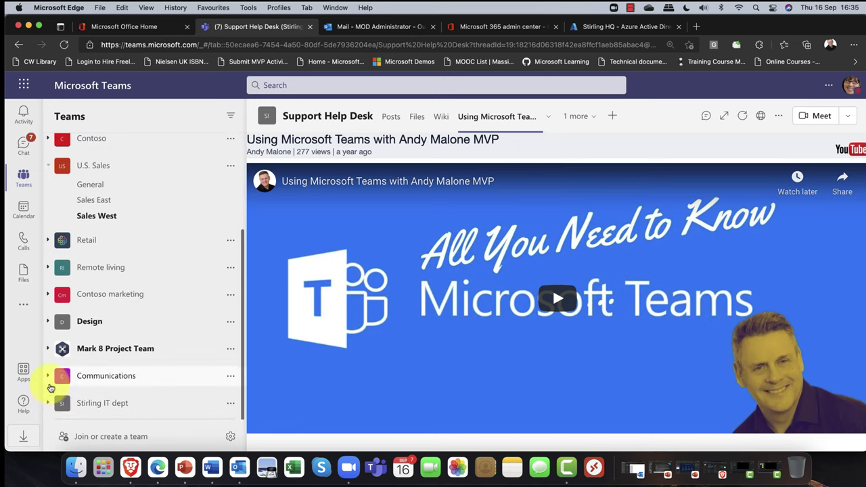
click(230, 404)
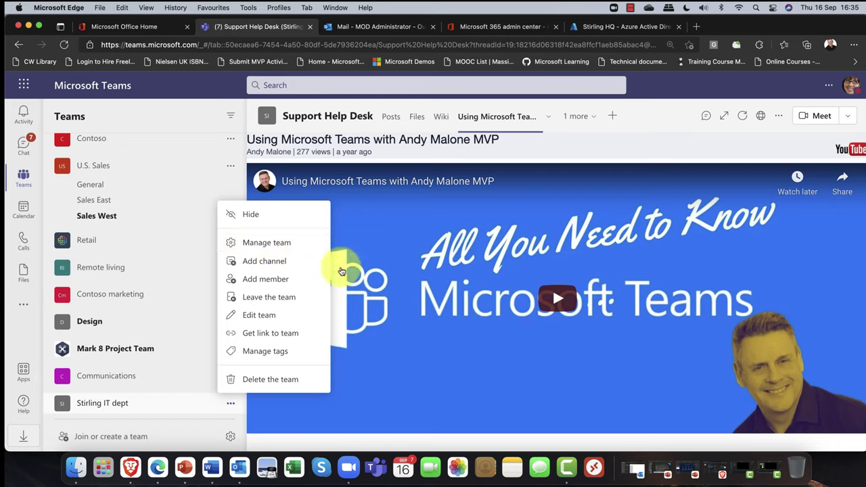
click(679, 137)
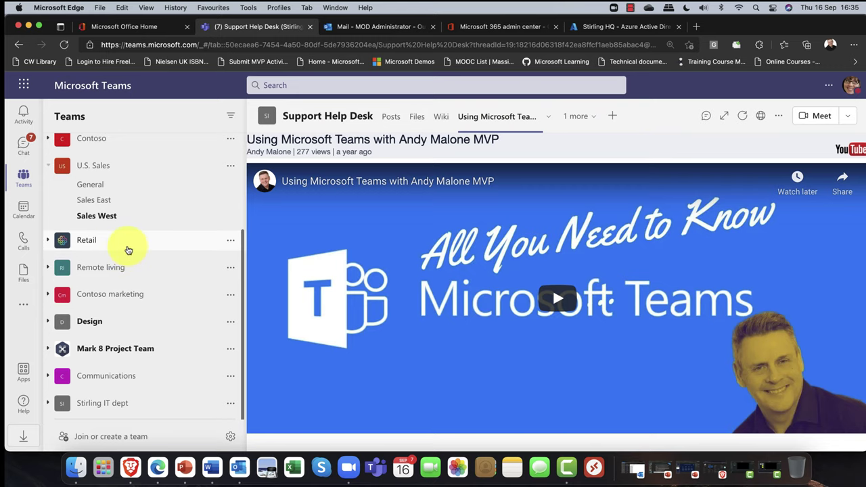
click(102, 139)
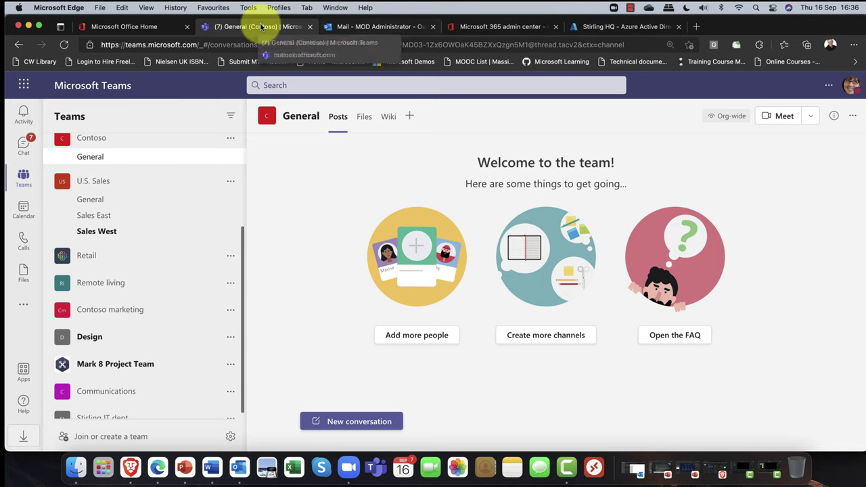
Step: Close the Outlook mail page and open the Teams admin center from the Microsoft 365 admin center, choosing the first signed-in account
click(353, 27)
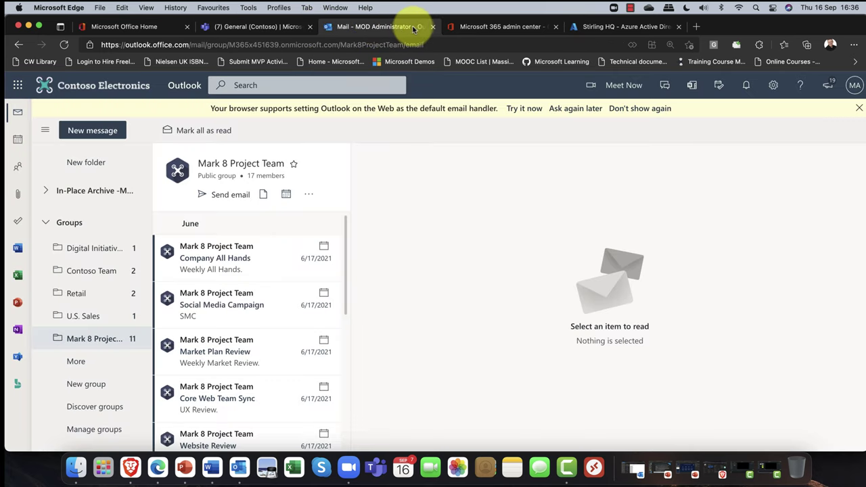
click(433, 27)
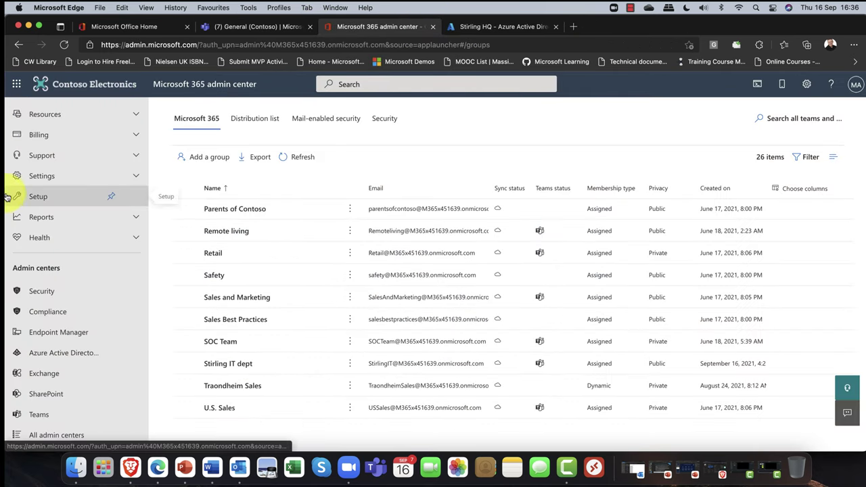
scroll(13, 206, down, 1)
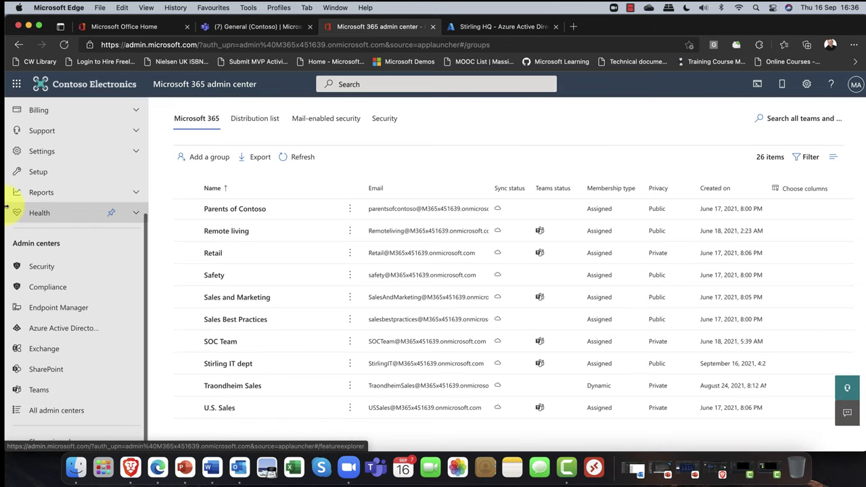
click(25, 391)
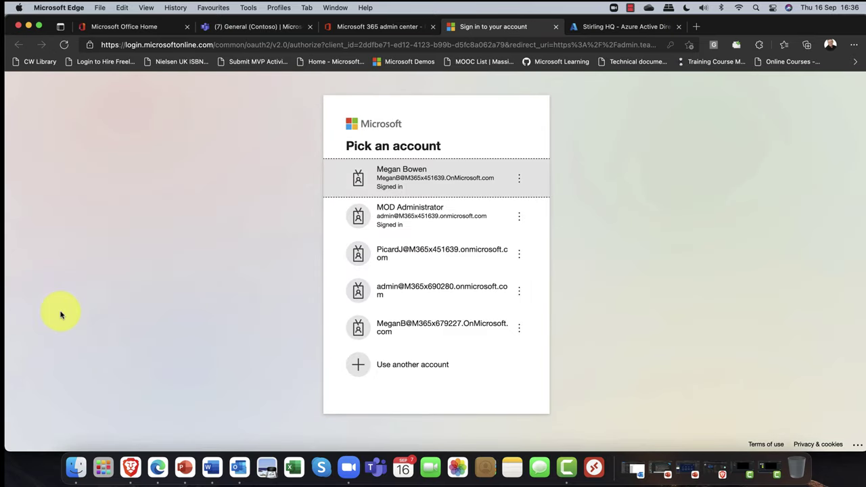
click(366, 178)
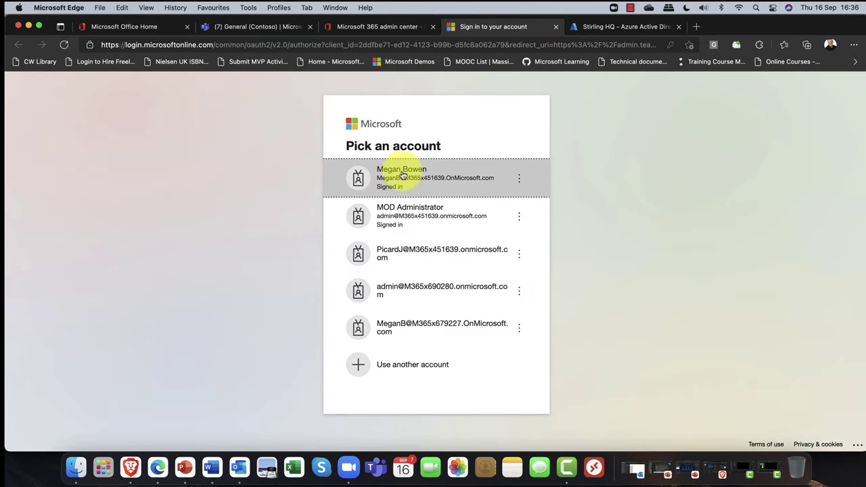
Step: Find the Stirling IT dept team among the organization's managed teams and open its details
click(62, 155)
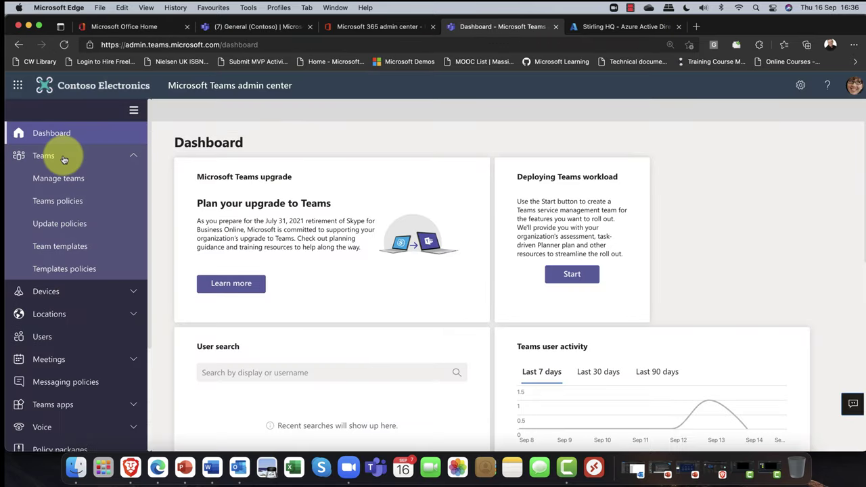
click(61, 183)
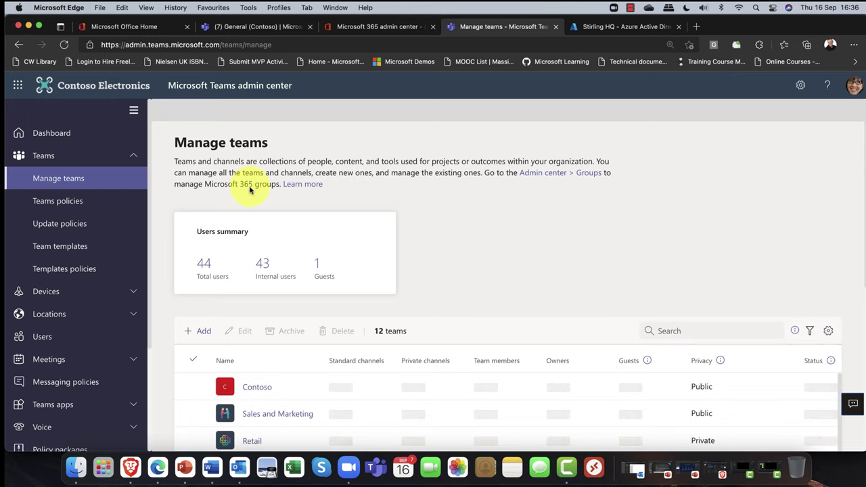
scroll(318, 309, down, 5)
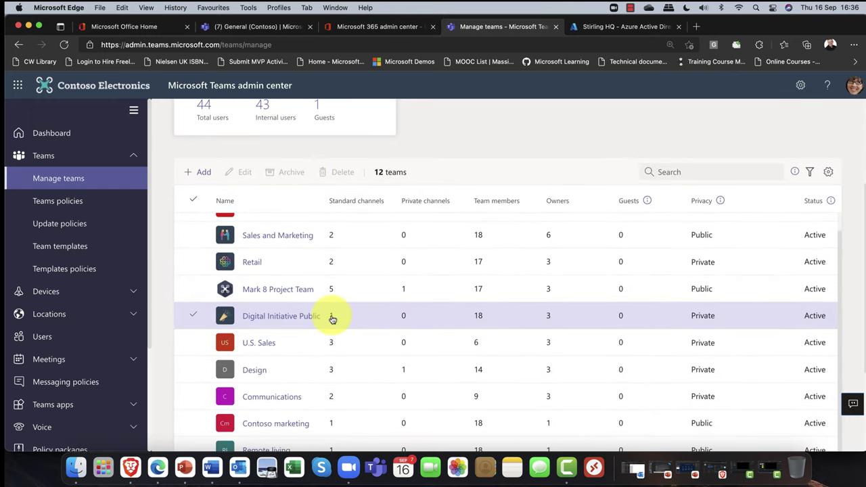
scroll(330, 323, down, 4)
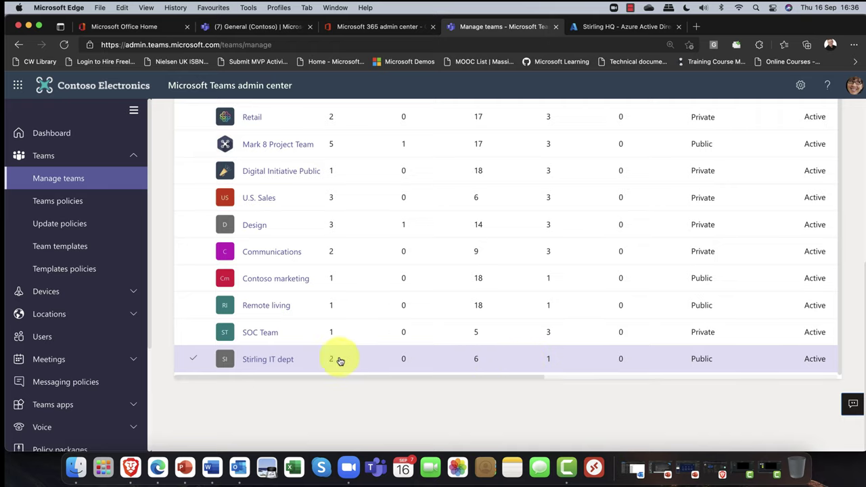
click(283, 362)
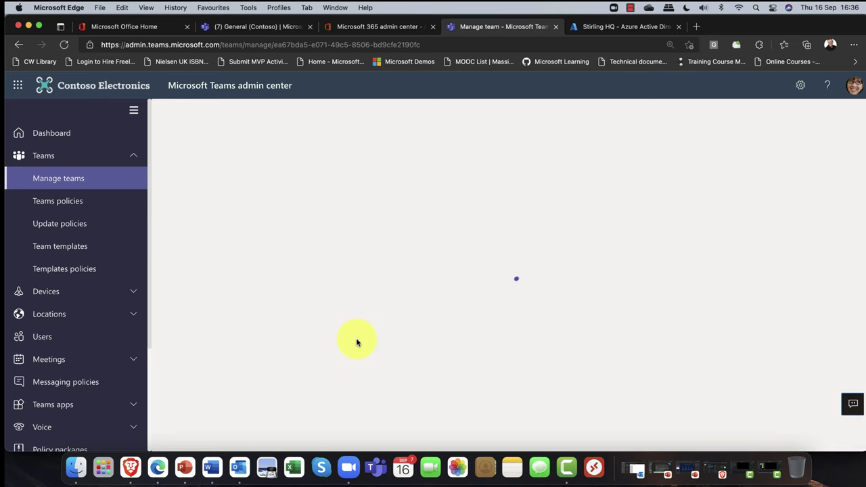
Step: Review the Stirling IT dept members and check the role choices for the IT Admin member without changing the role
scroll(354, 336, down, 4)
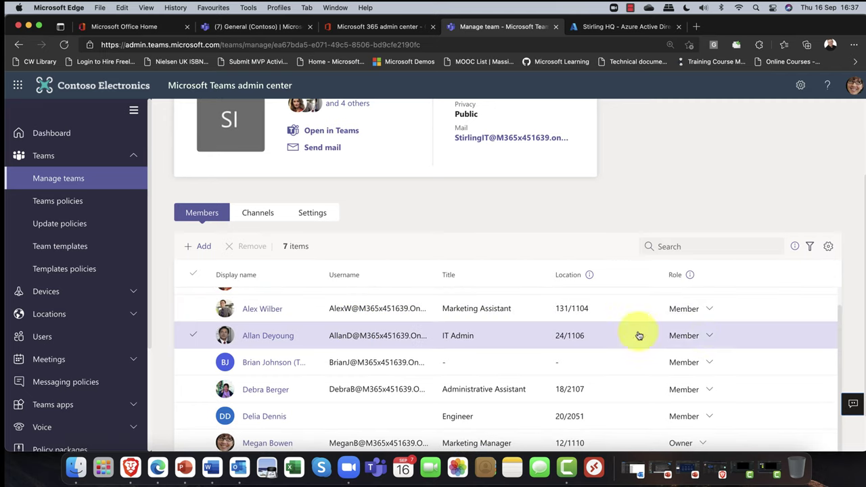
click(710, 337)
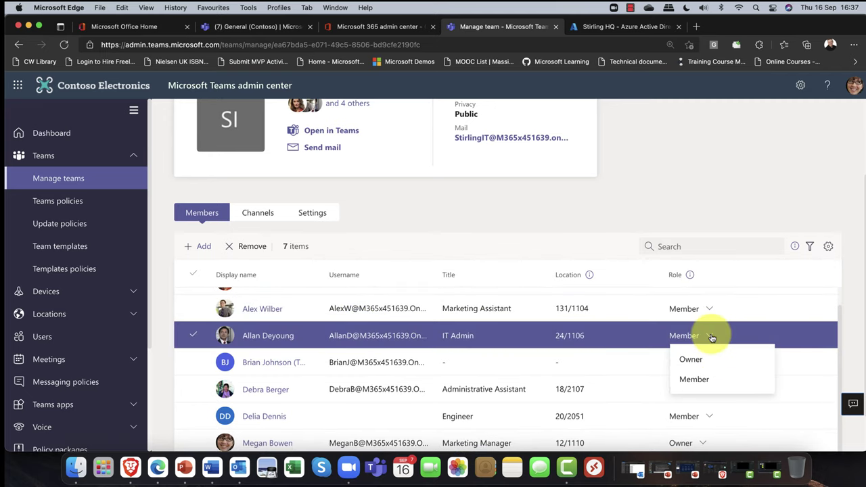
click(657, 206)
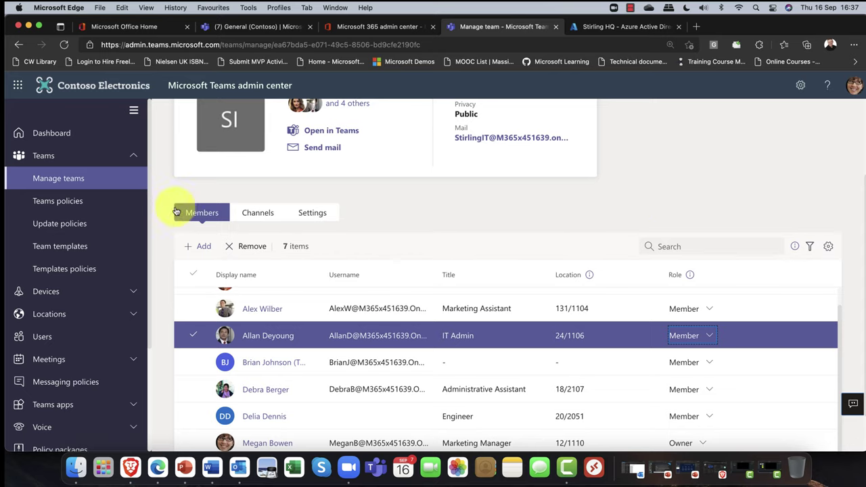
Step: Examine the Stirling IT dept team's channels and its message permission settings
click(249, 213)
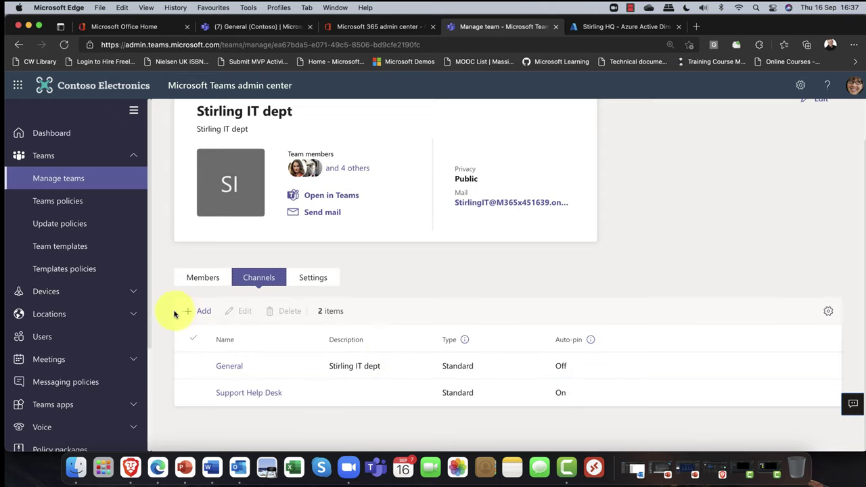
click(321, 282)
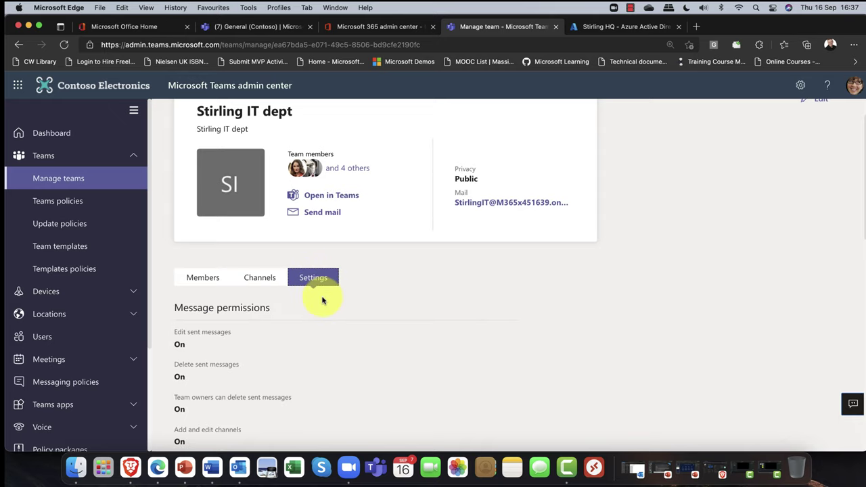
scroll(284, 338, down, 3)
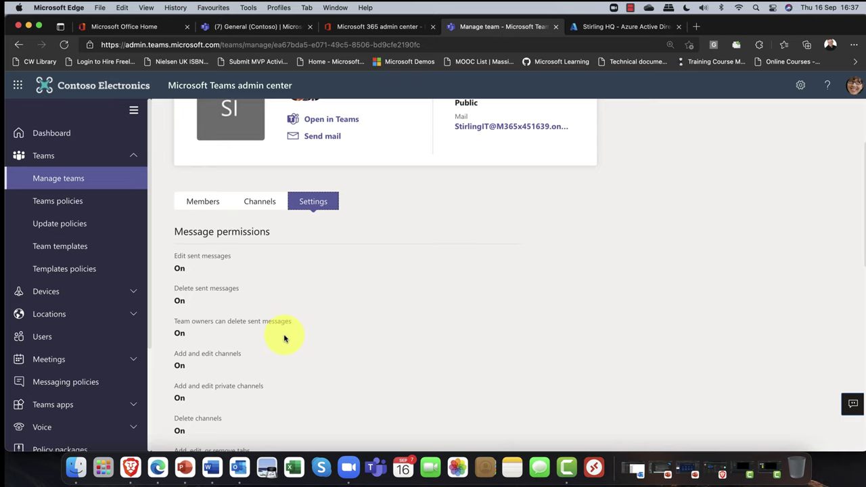
Step: Open the Stirling IT dept team for editing and check its profile details and privacy choices without changing them
scroll(284, 338, up, 5)
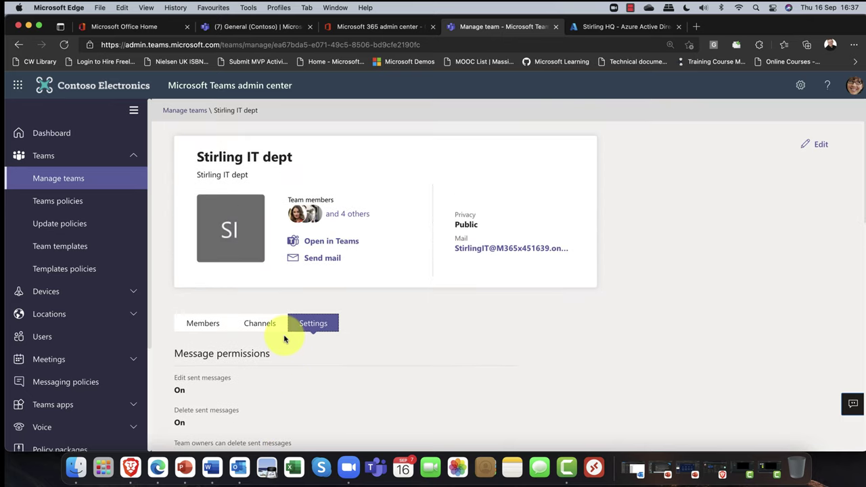
scroll(284, 339, down, 2)
scroll(286, 338, up, 2)
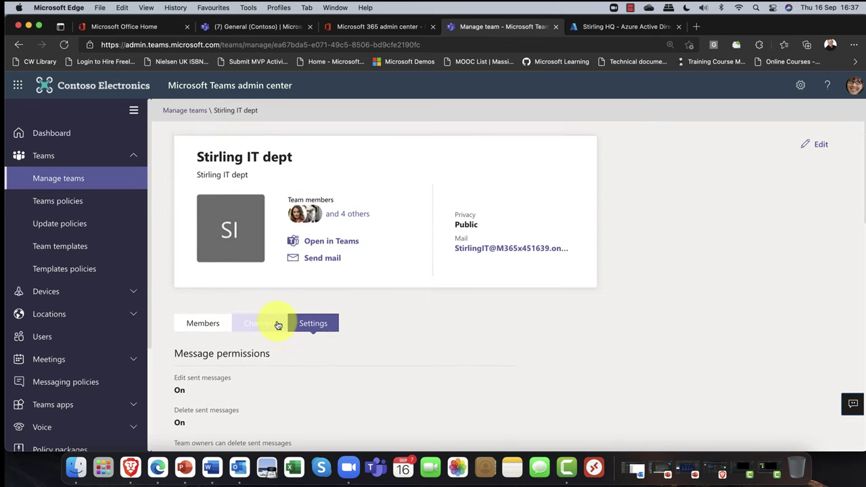
click(821, 146)
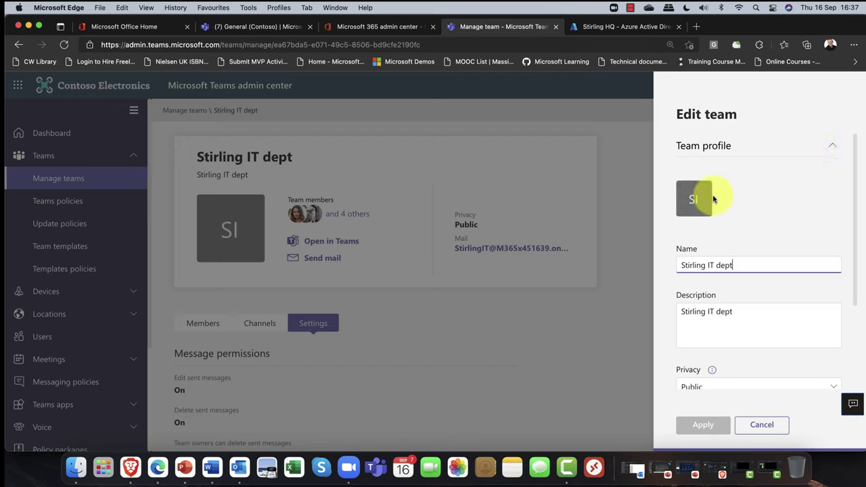
scroll(722, 287, down, 3)
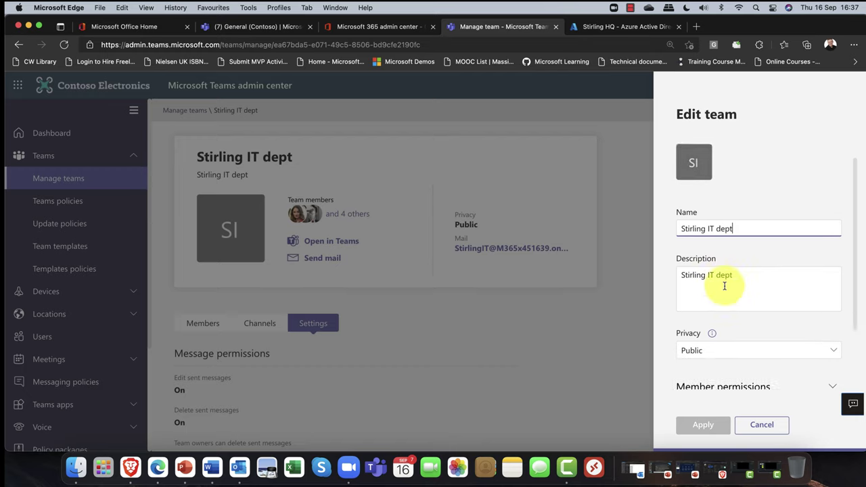
click(732, 308)
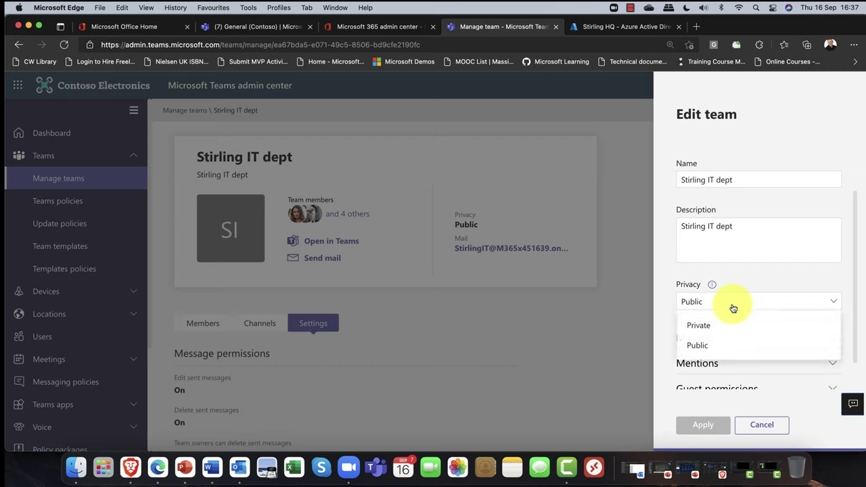
click(732, 308)
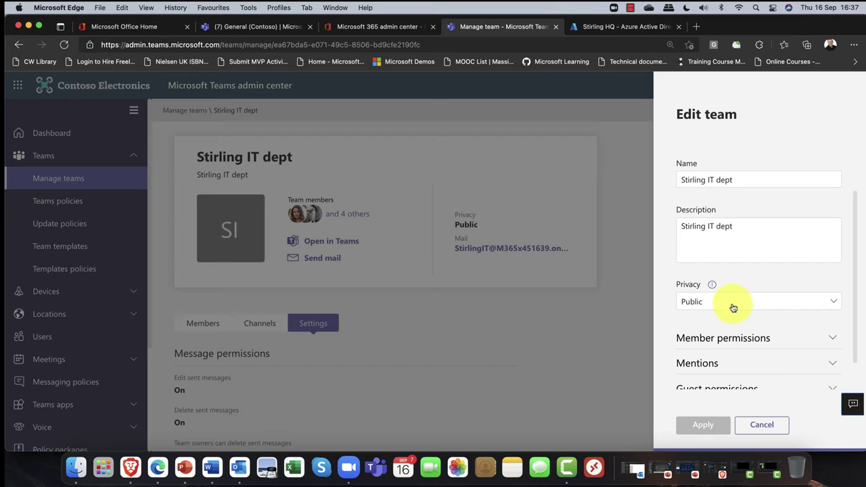
Step: Review the member permissions in the team's edit settings, from editing sent messages to managing connectors
scroll(732, 301, down, 1)
click(744, 300)
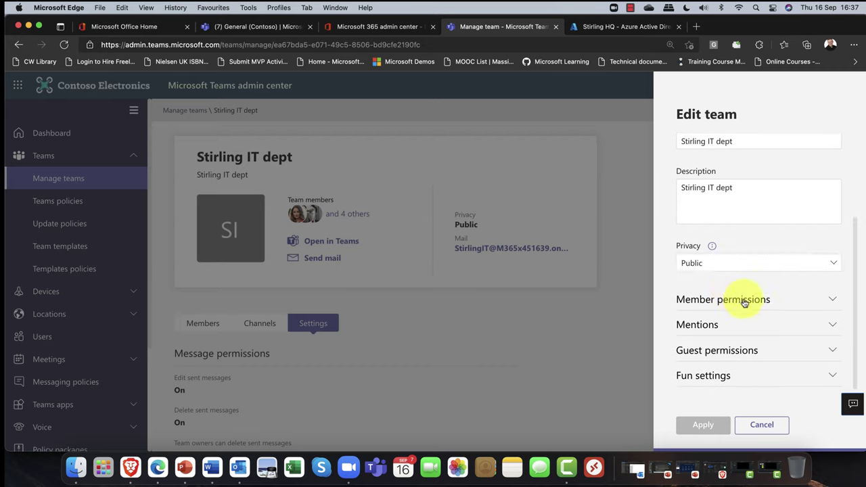
scroll(743, 301, down, 4)
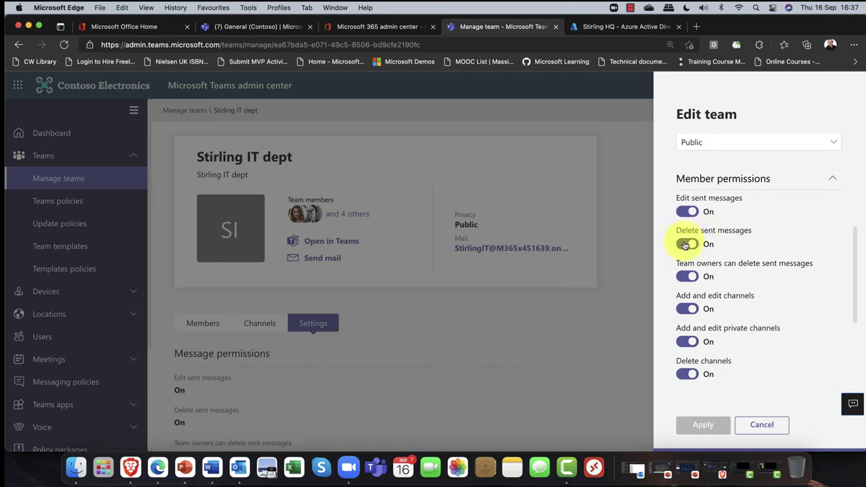
scroll(686, 246, down, 1)
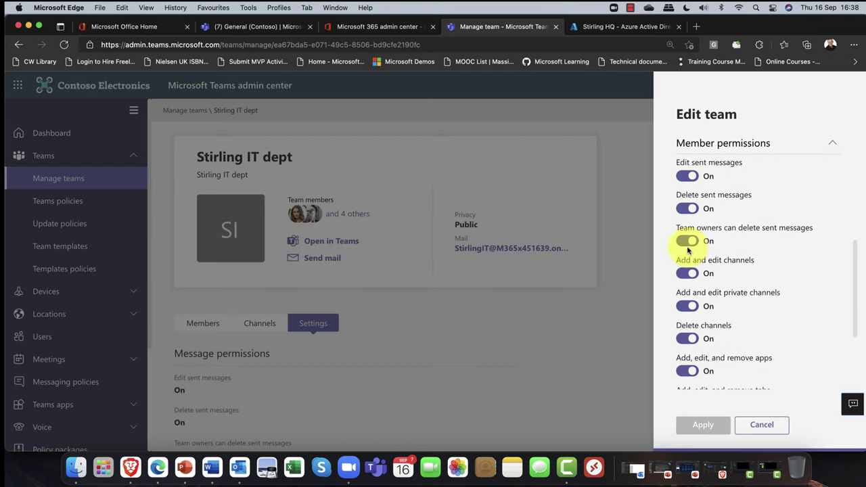
scroll(688, 251, down, 2)
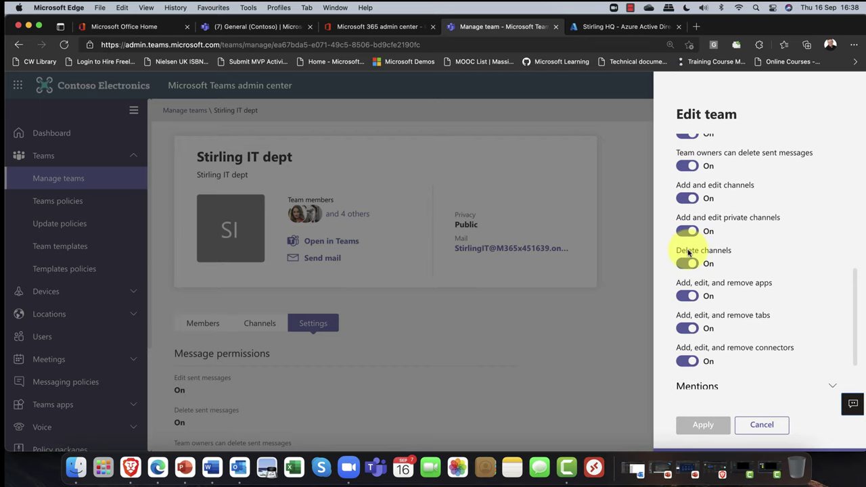
scroll(687, 251, up, 4)
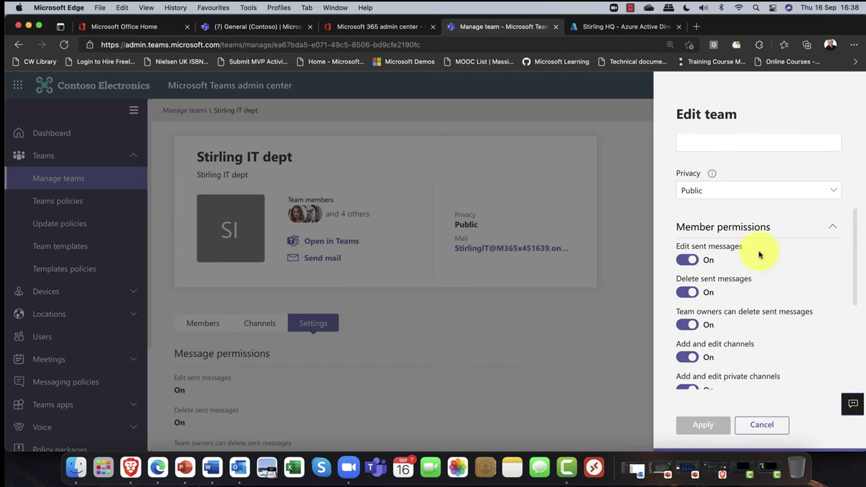
click(831, 230)
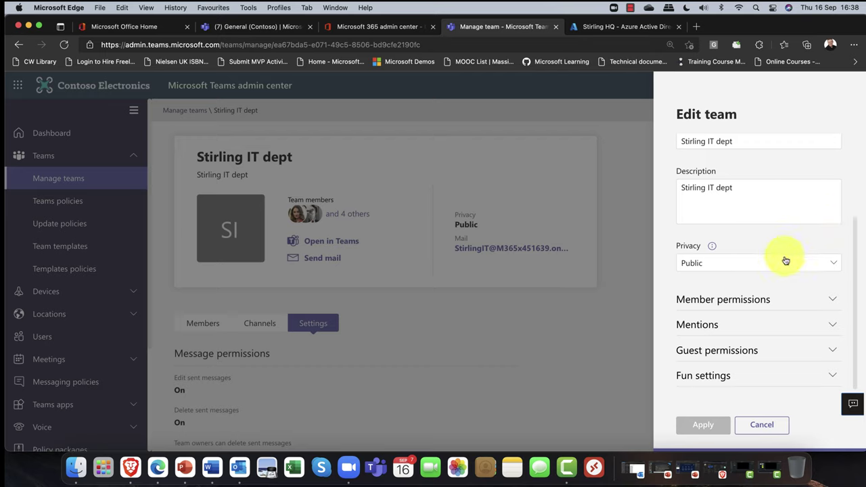
Step: Review the team's guest permissions and leave the team edit settings without applying any changes
click(755, 351)
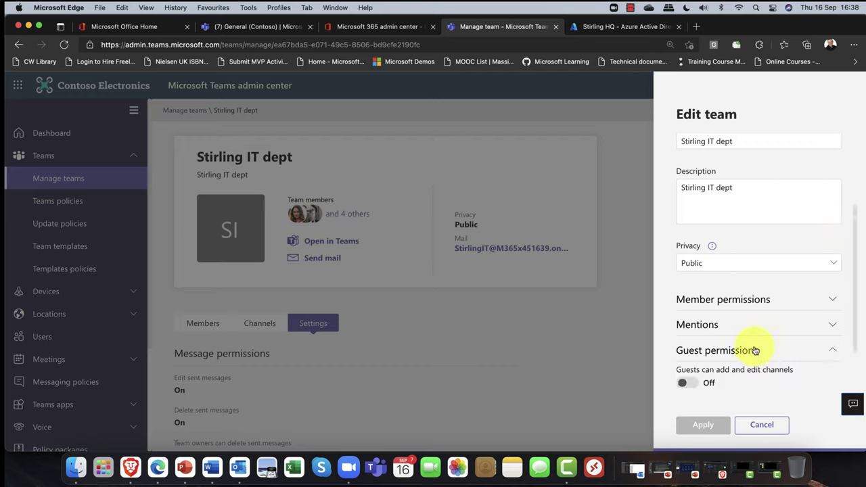
scroll(754, 347, down, 2)
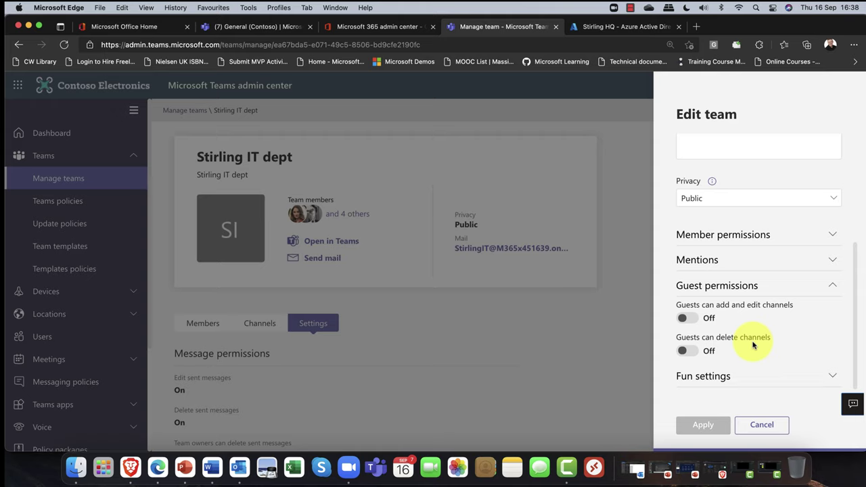
click(834, 285)
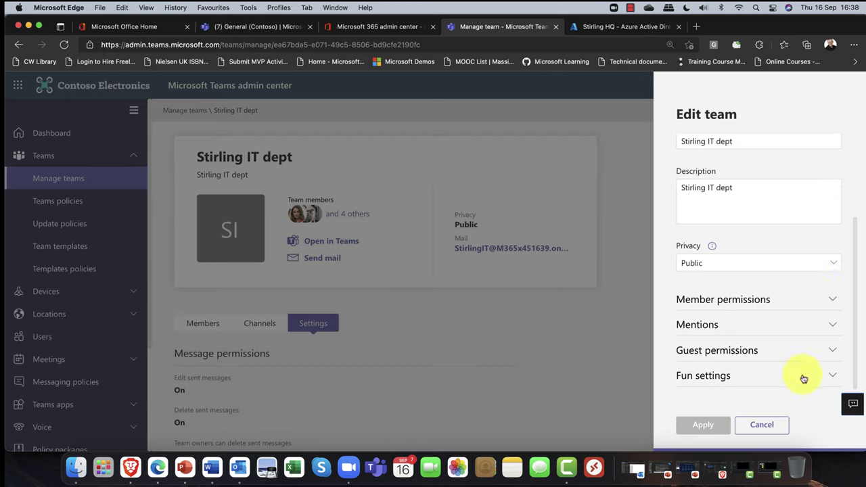
scroll(767, 354, up, 3)
click(749, 427)
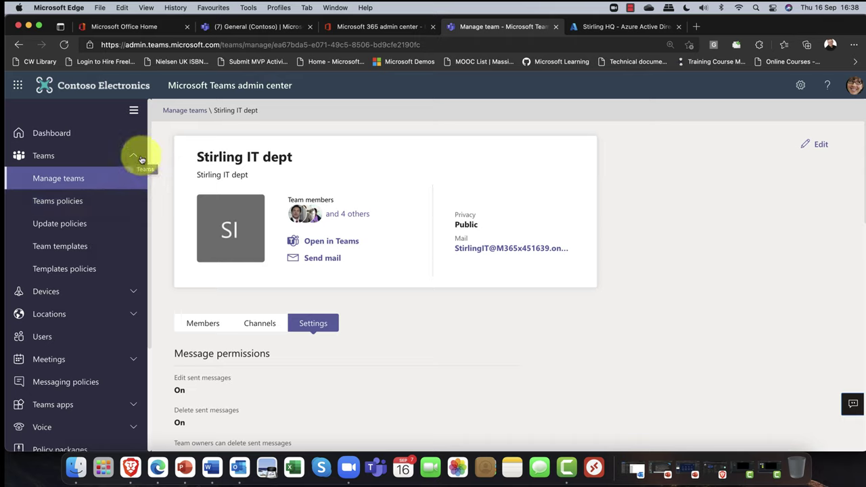
Step: Return to the list of managed teams and locate the Stirling IT dept team
click(186, 110)
scroll(341, 329, down, 5)
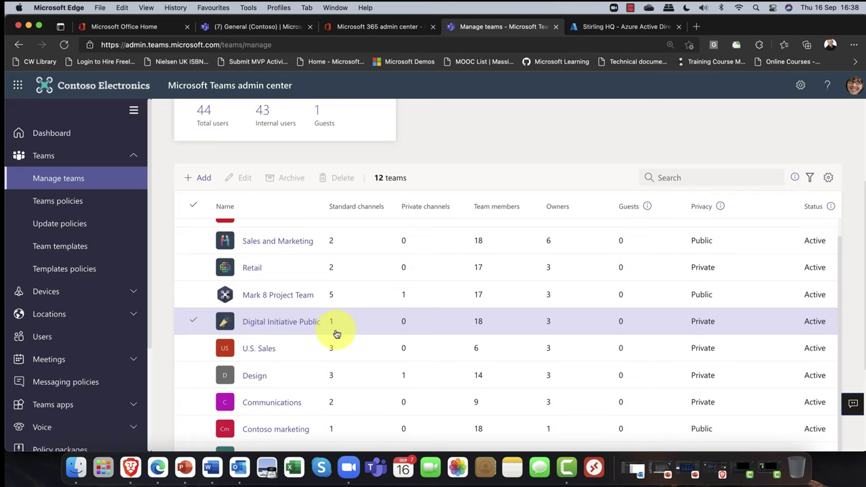
scroll(336, 333, down, 4)
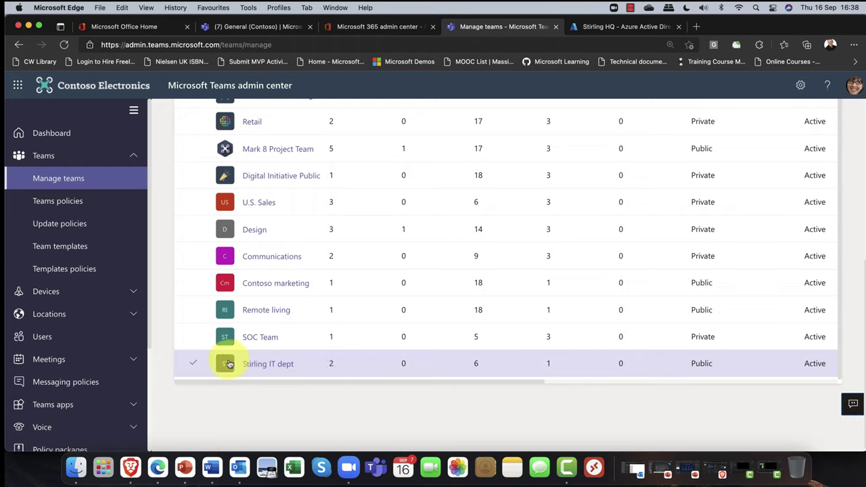
Step: Archive the Stirling IT dept team and make its SharePoint site read-only for team members
click(194, 366)
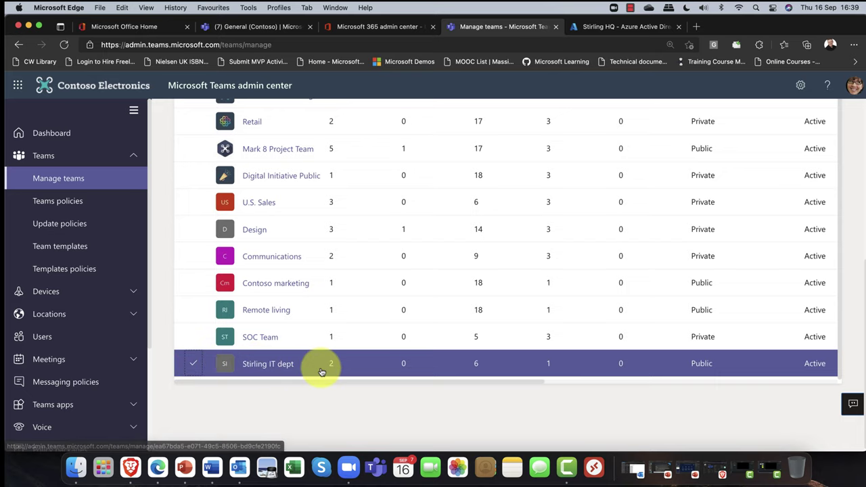
scroll(323, 365, up, 5)
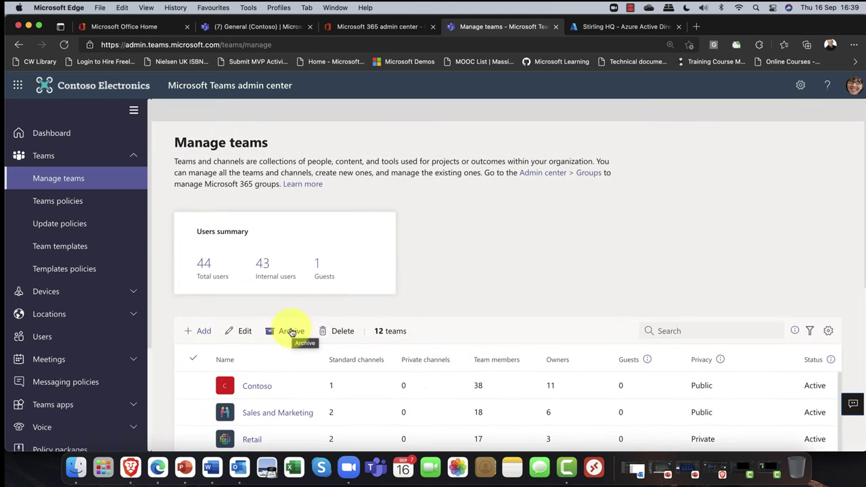
click(292, 332)
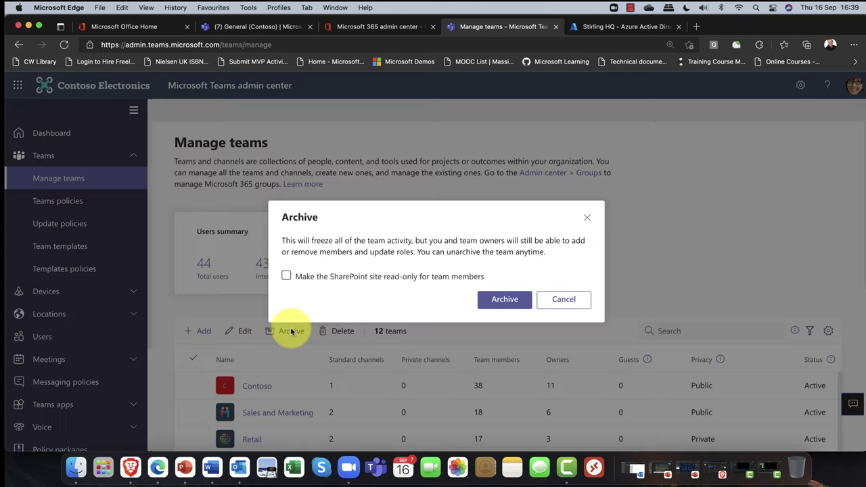
click(380, 277)
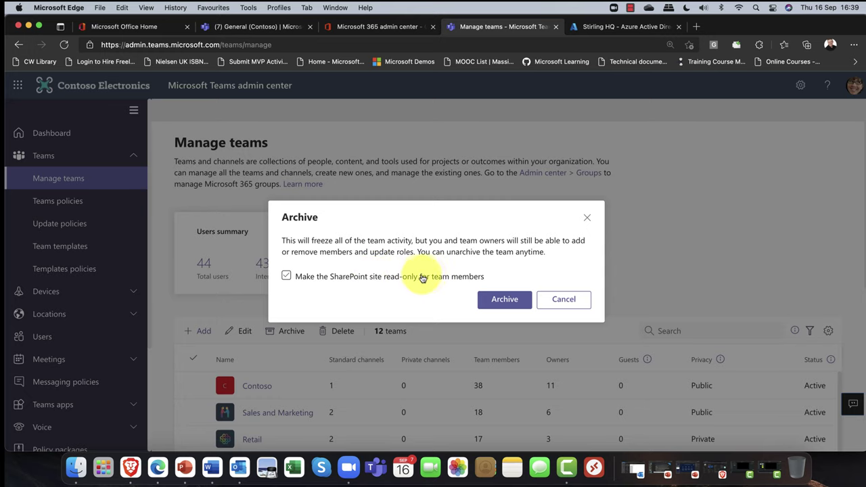
click(451, 277)
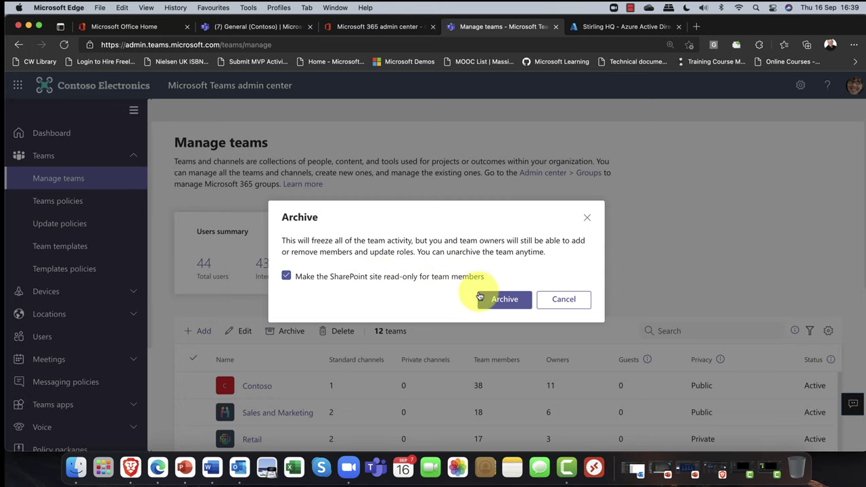
click(497, 302)
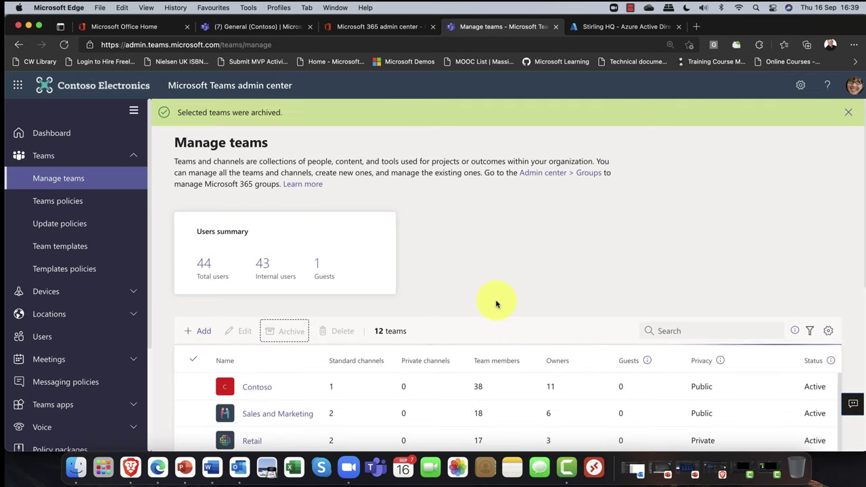
Step: Check the archived Stirling IT dept team's status in the managed teams list and unarchive the team
scroll(431, 389, down, 1)
scroll(431, 386, down, 5)
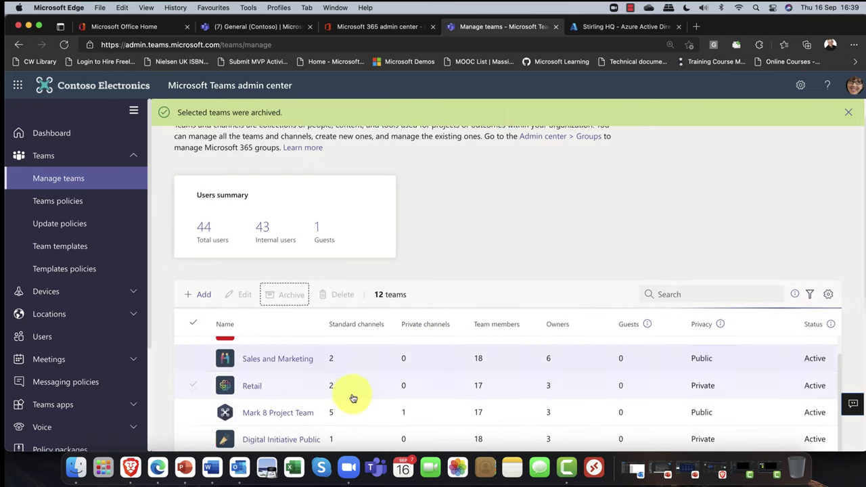
scroll(350, 387, down, 3)
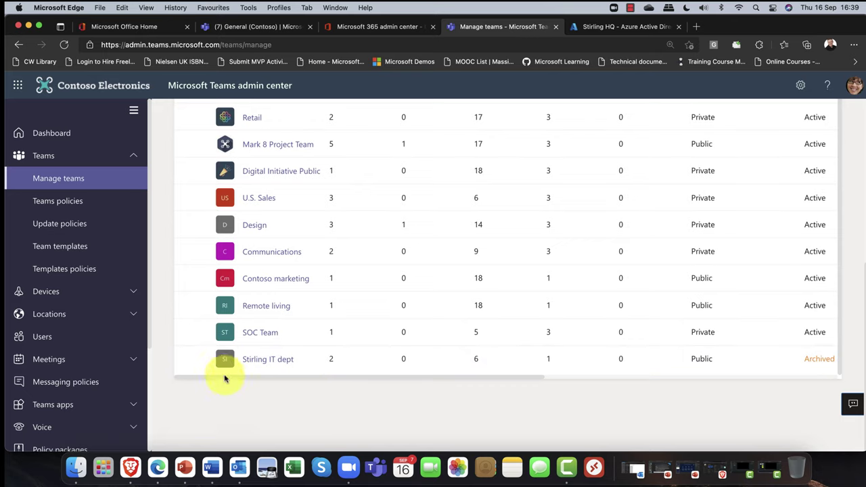
click(196, 361)
scroll(363, 322, up, 5)
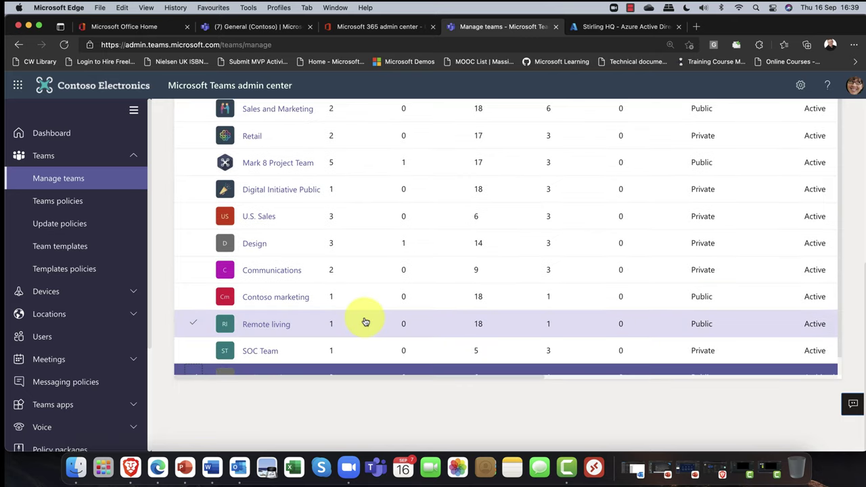
scroll(376, 284, up, 2)
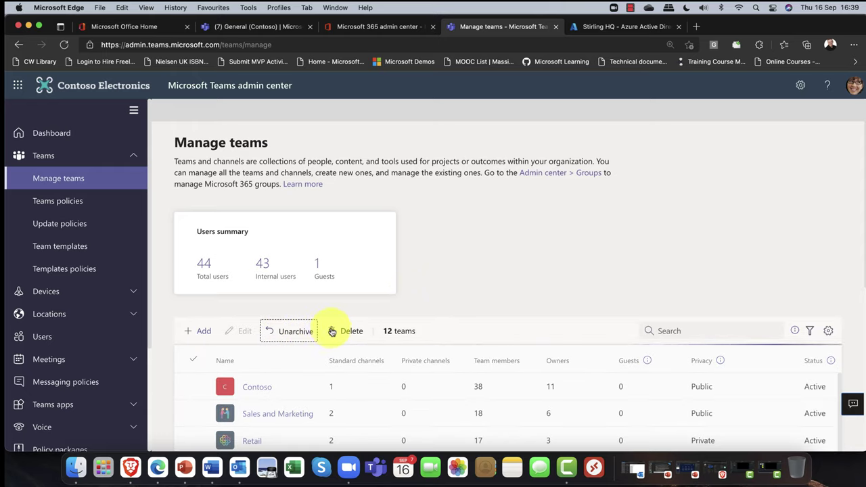
Step: Delete the Stirling IT dept team and check the remaining entries in the managed teams list
scroll(294, 334, down, 5)
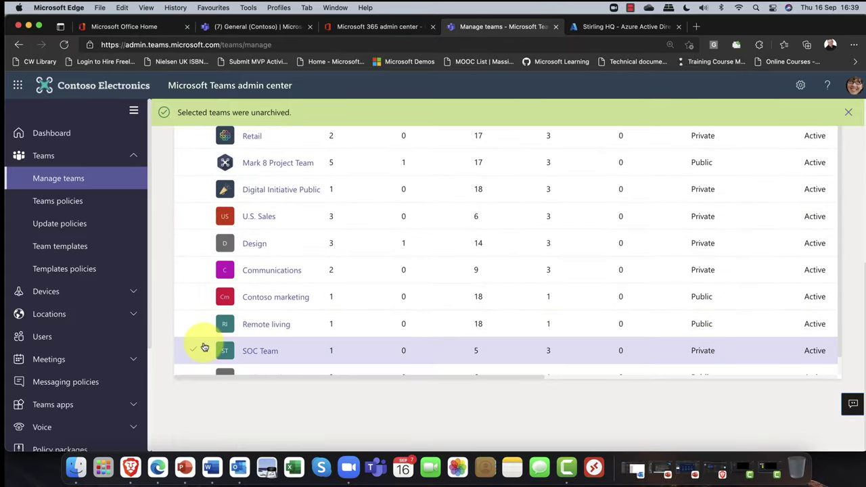
scroll(193, 330, down, 1)
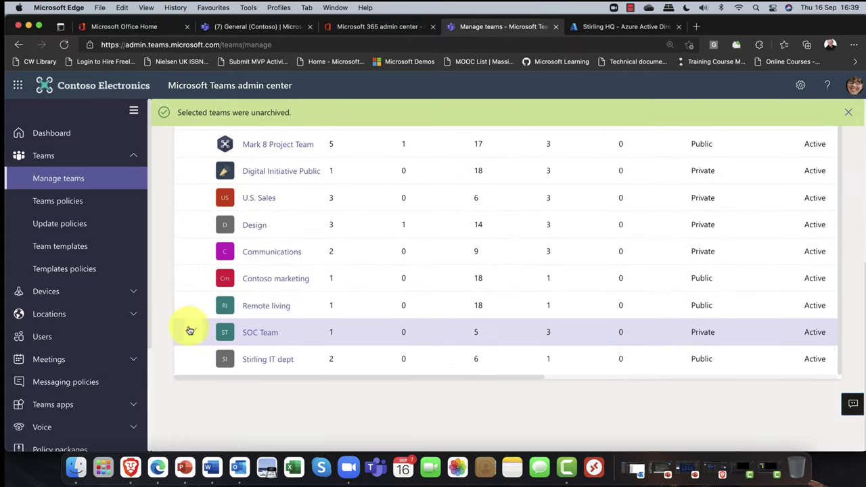
click(189, 372)
scroll(332, 297, up, 1)
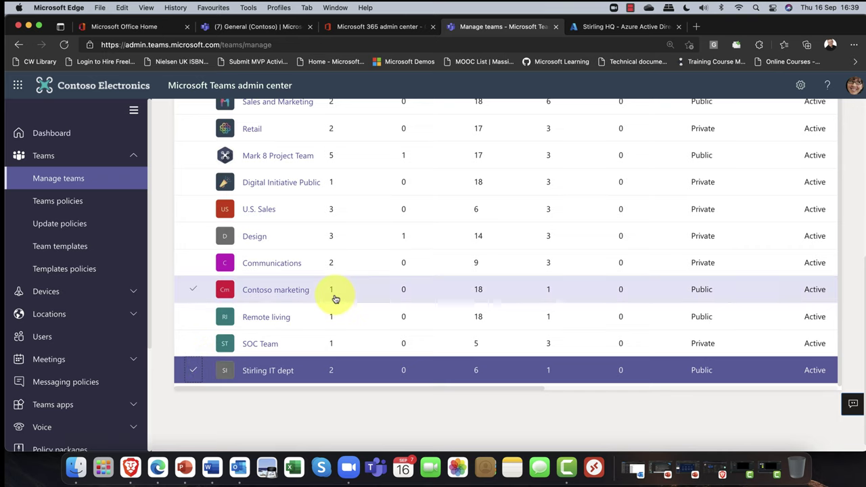
scroll(383, 277, up, 5)
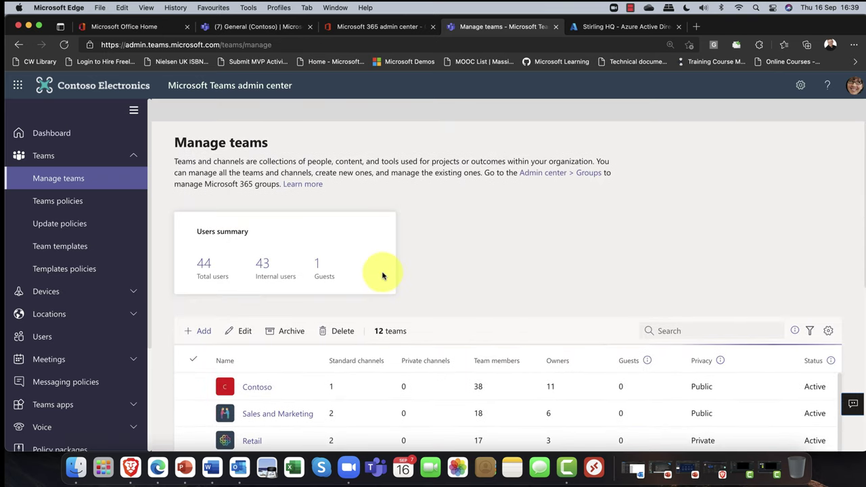
click(343, 333)
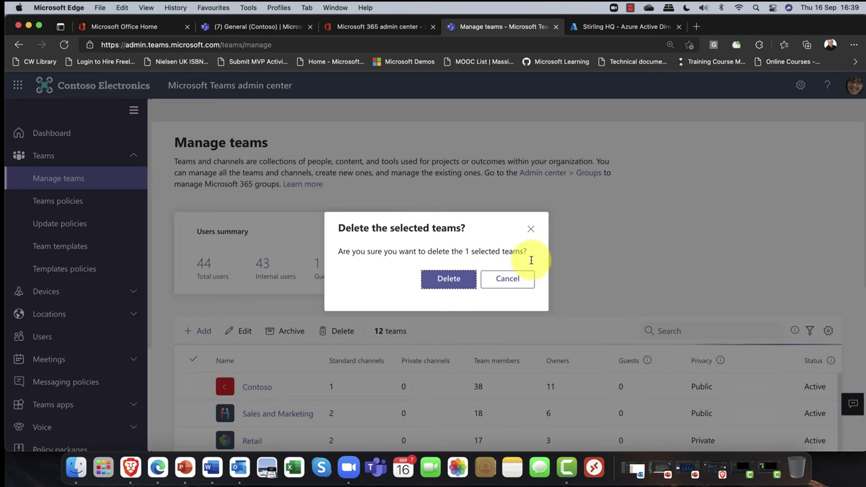
click(436, 279)
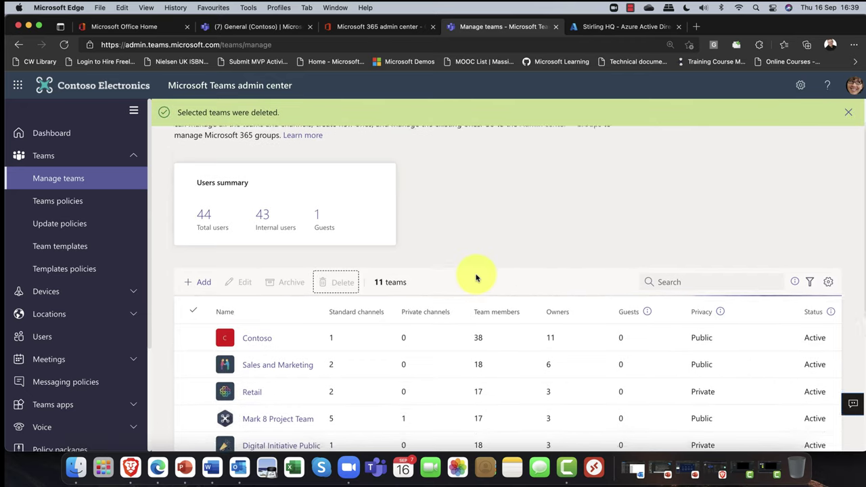
scroll(476, 276, down, 5)
scroll(475, 276, down, 3)
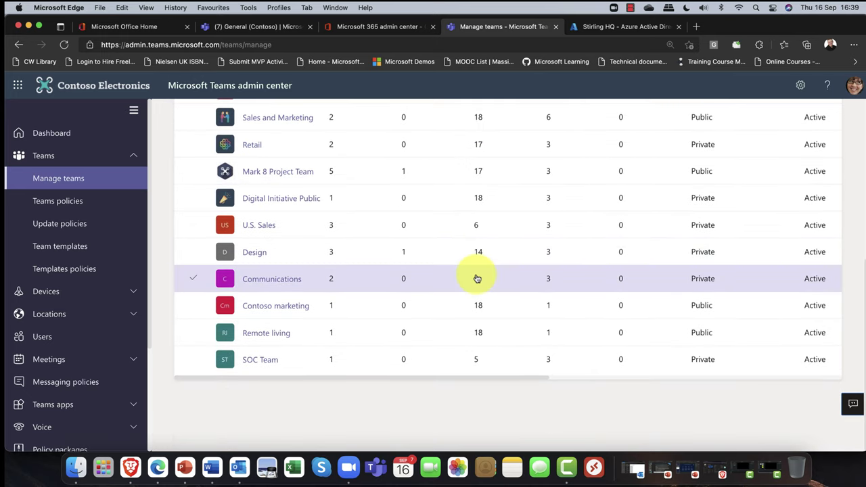
Step: Switch to the Microsoft 365 admin center, open its deleted groups list and locate the Stirling groups
scroll(476, 276, up, 8)
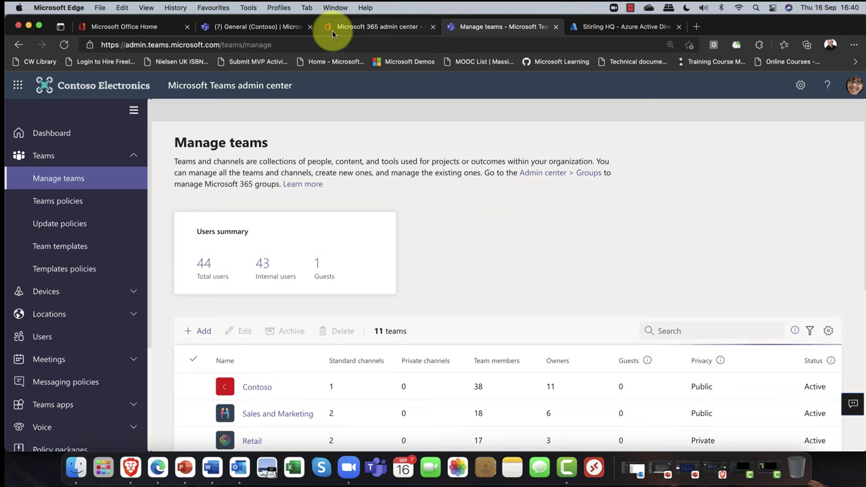
click(353, 30)
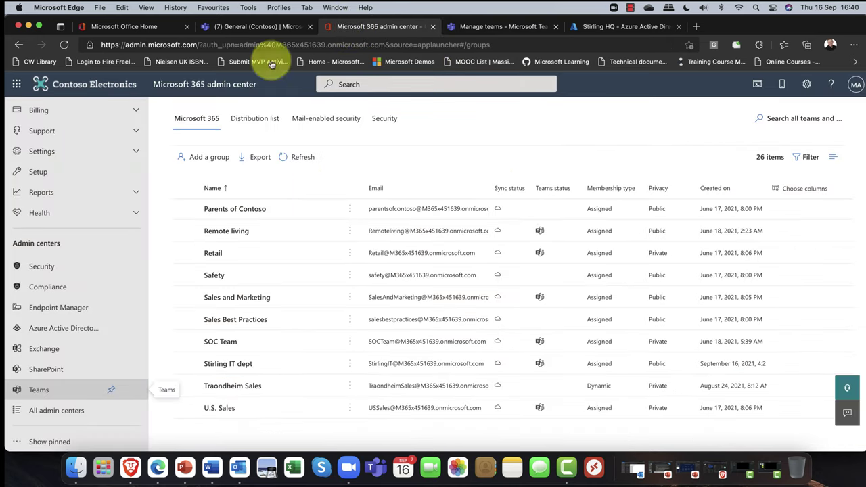
scroll(139, 230, up, 5)
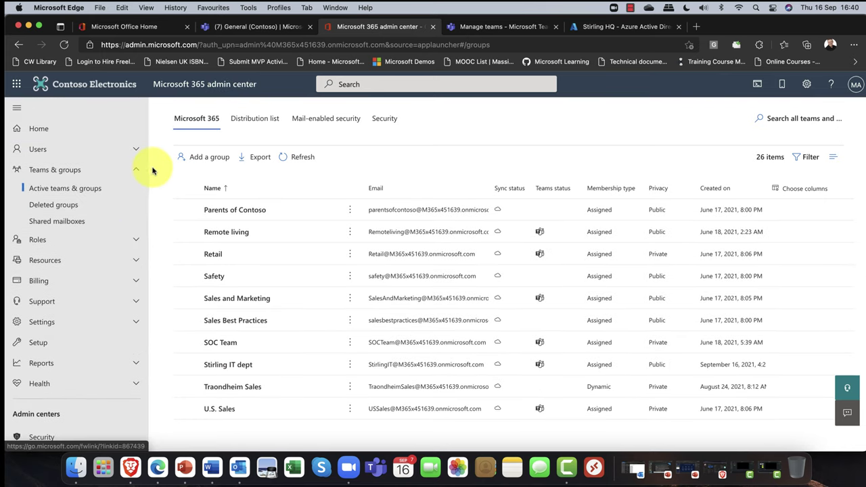
click(66, 207)
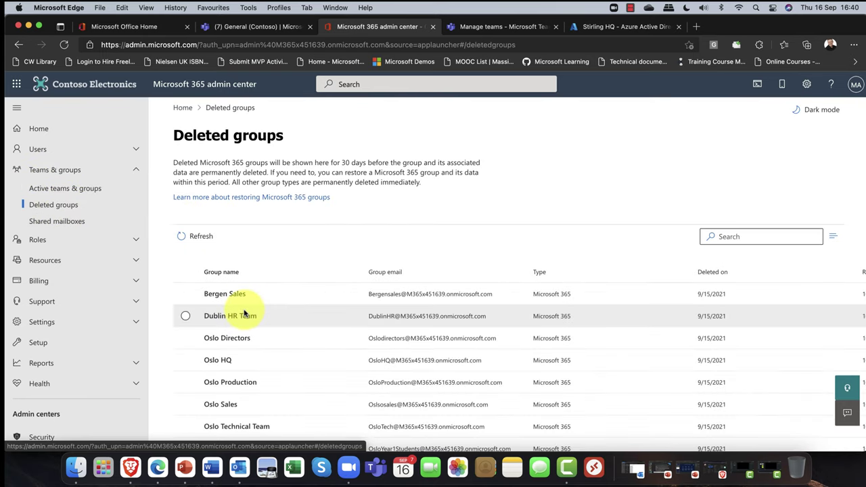
scroll(265, 321, down, 5)
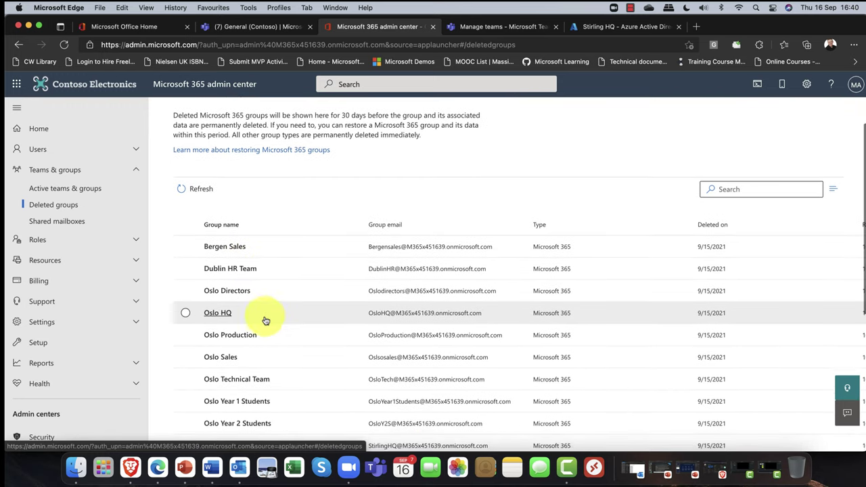
scroll(264, 318, down, 2)
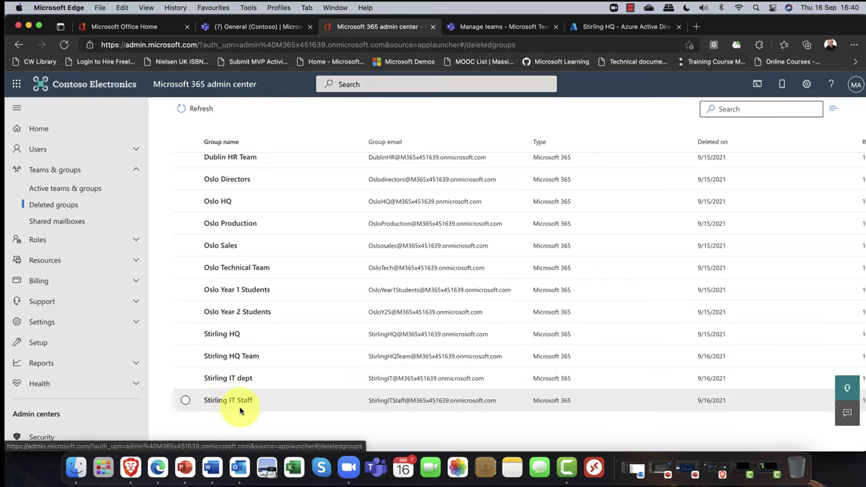
Step: Restore the deleted Stirling IT Staff group and dismiss the restore confirmation
click(186, 401)
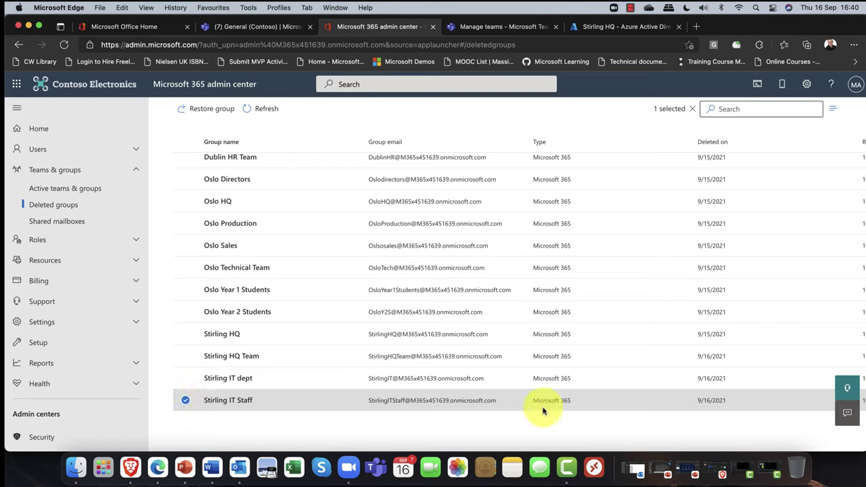
click(210, 110)
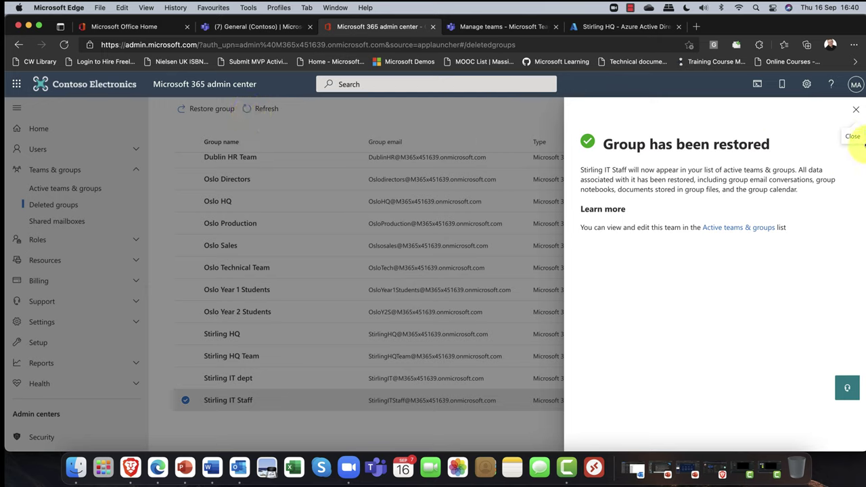
click(855, 111)
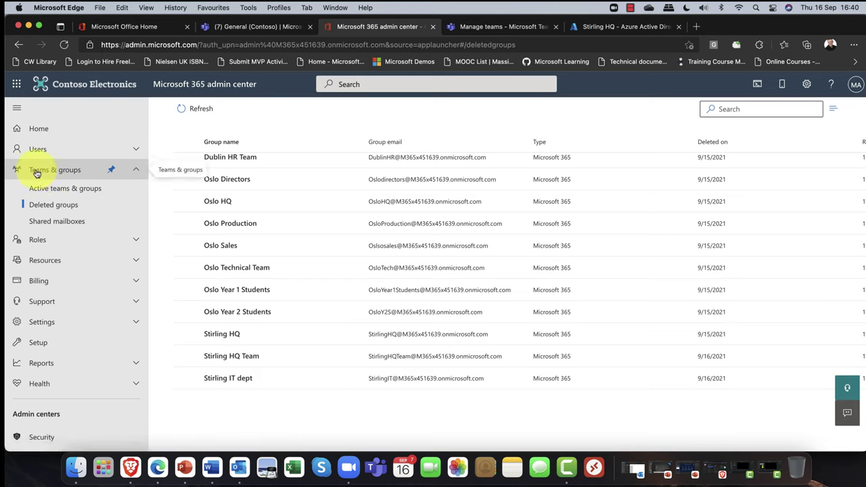
click(136, 170)
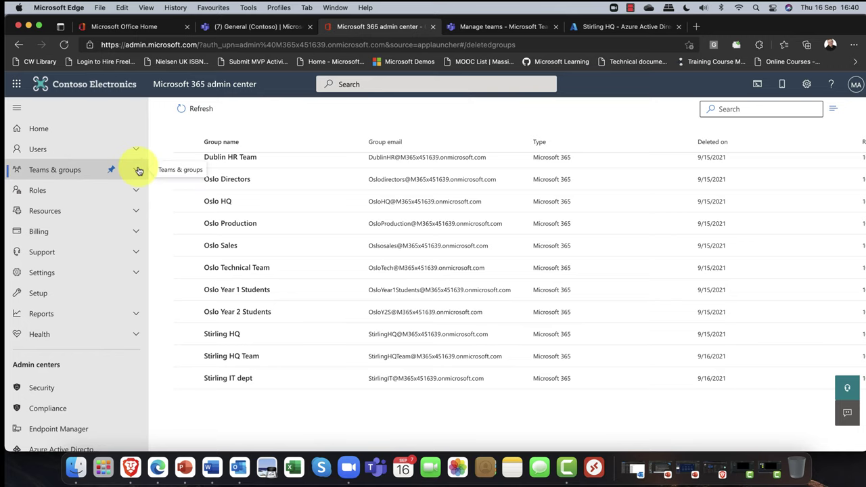
Step: Refresh the managed teams list in the Teams admin center, signing back in with the first listed account, and look for the restored Stirling IT Staff team
click(497, 27)
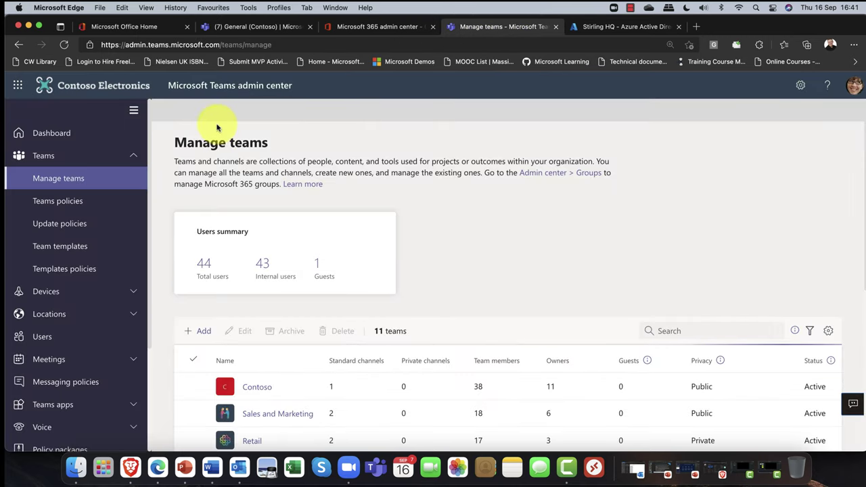
click(146, 7)
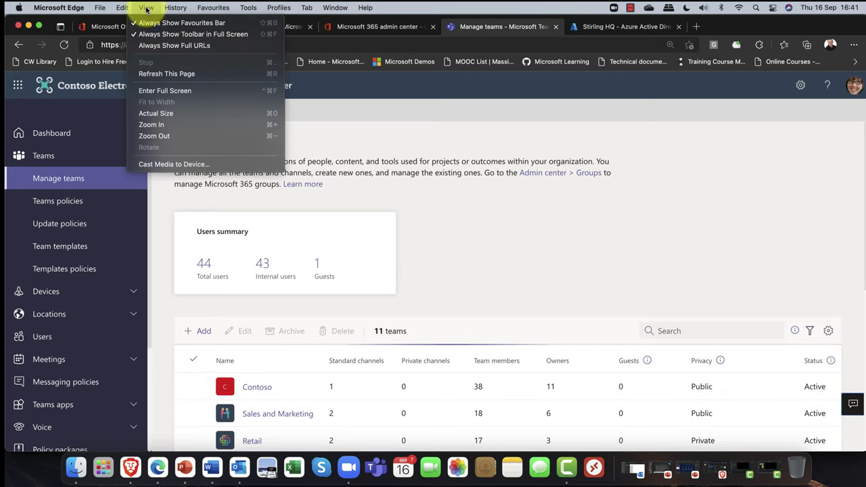
click(176, 75)
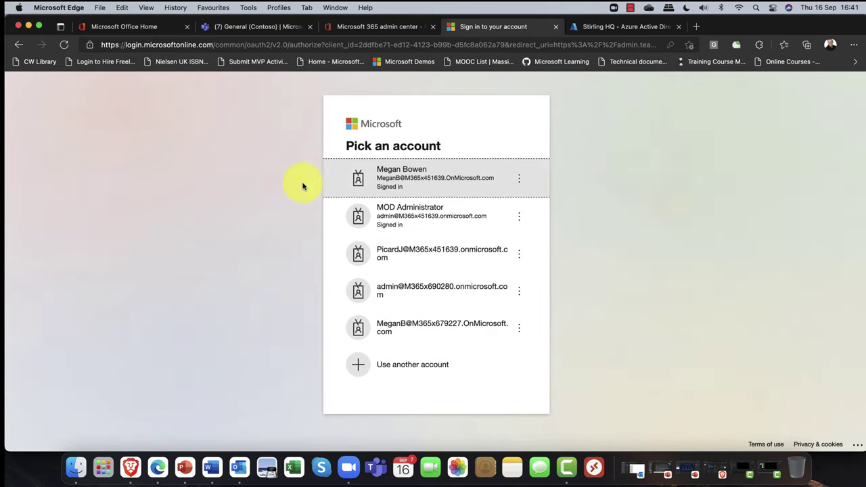
click(380, 180)
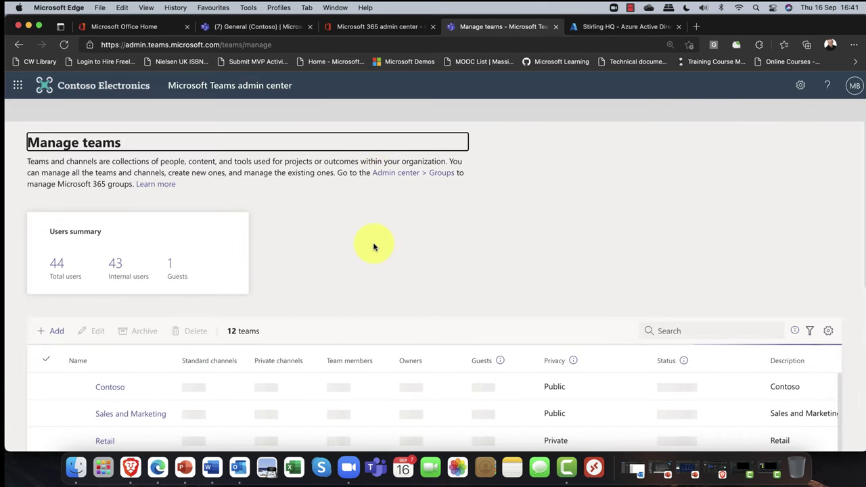
scroll(404, 404, down, 3)
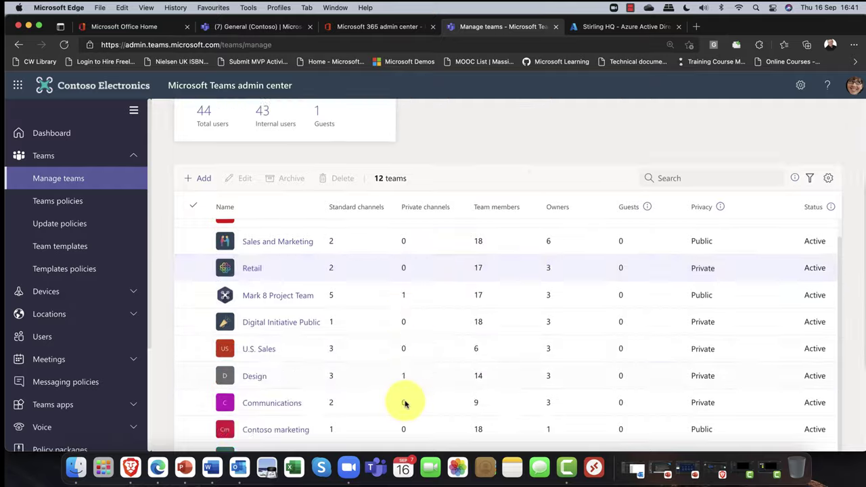
scroll(404, 403, down, 3)
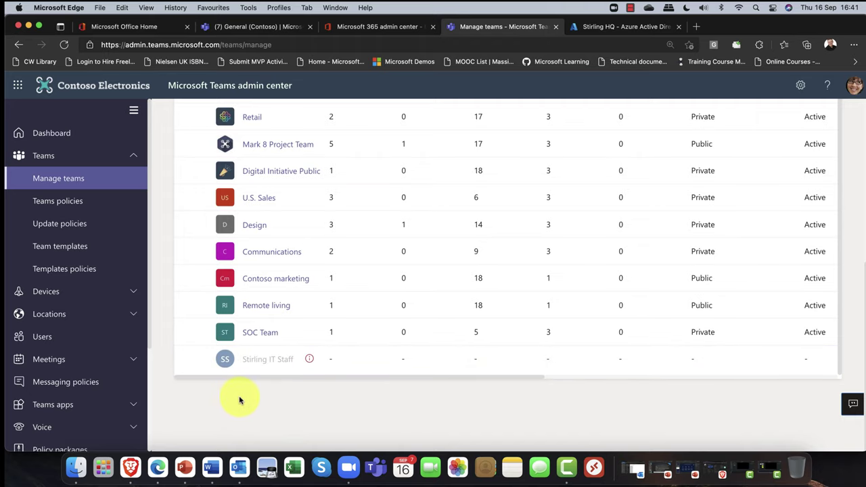
scroll(241, 400, up, 1)
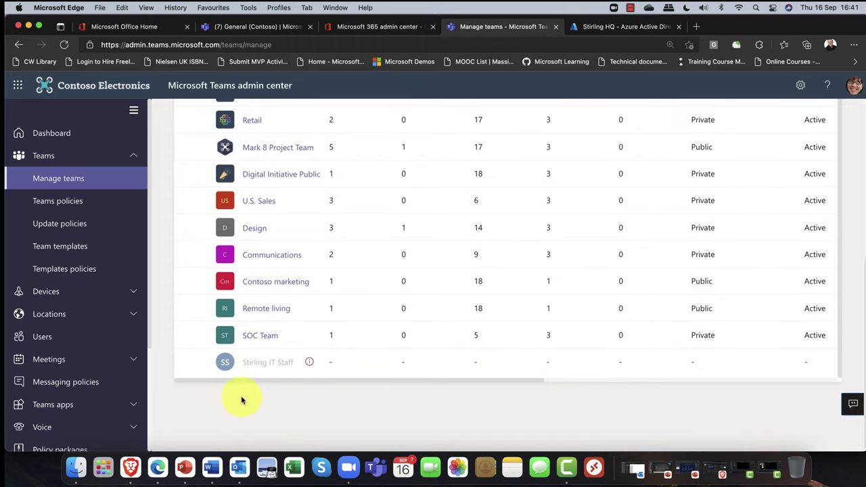
scroll(258, 387, up, 1)
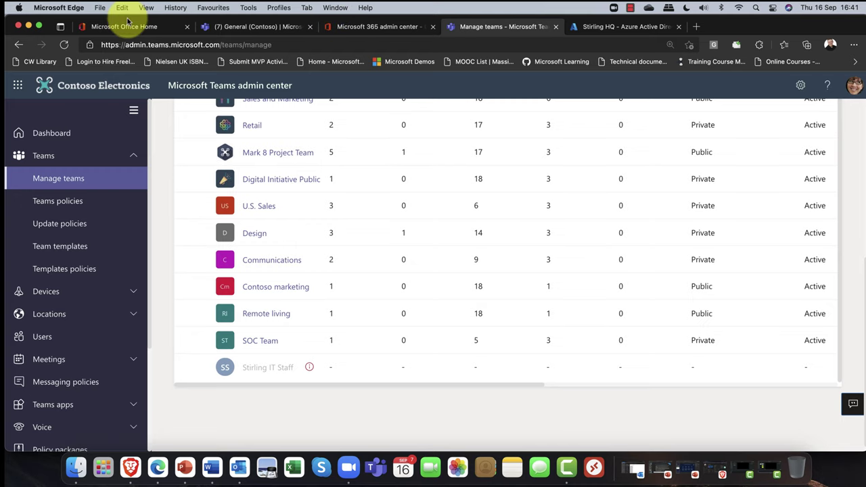
Step: Close the Teams web app and open the Microsoft 365 Groups service settings within the organization settings of the Microsoft 365 admin center
click(223, 27)
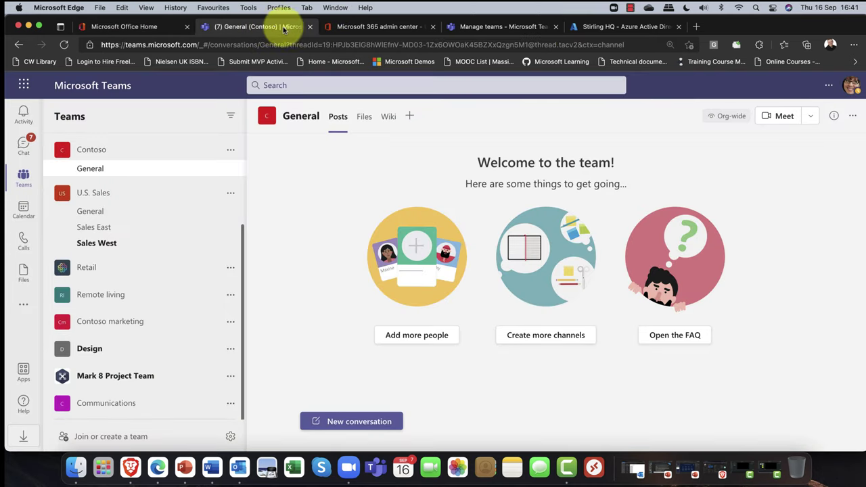
click(309, 27)
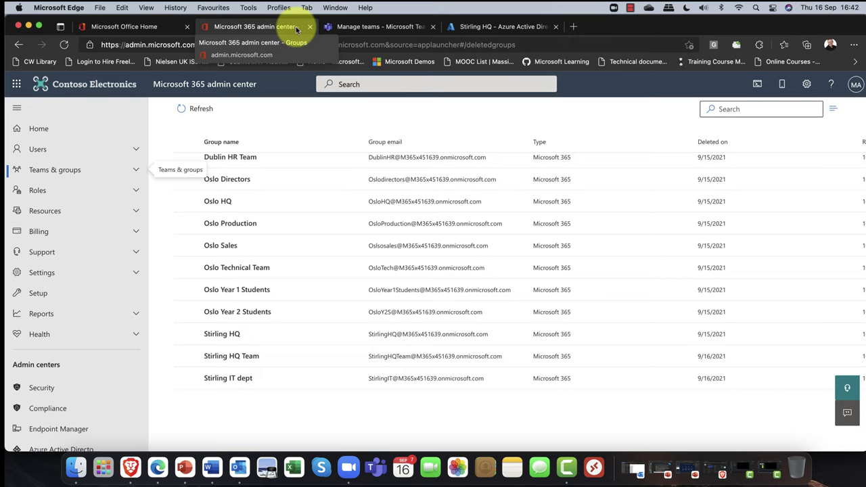
click(65, 278)
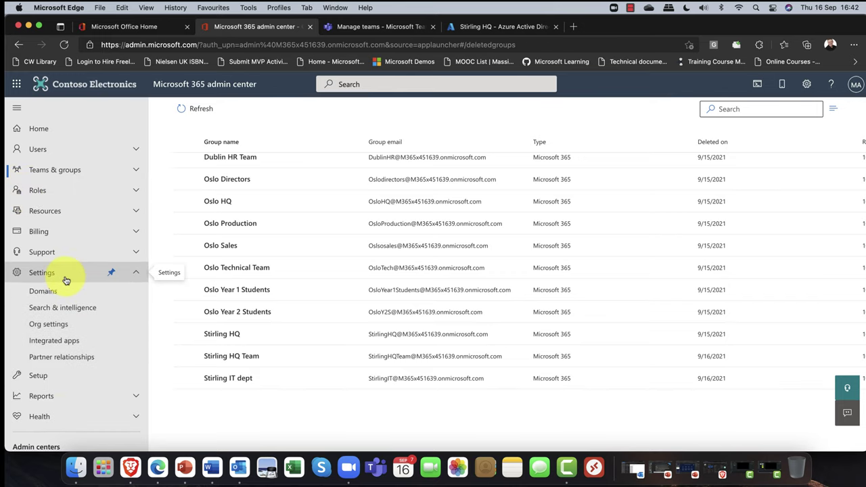
click(48, 327)
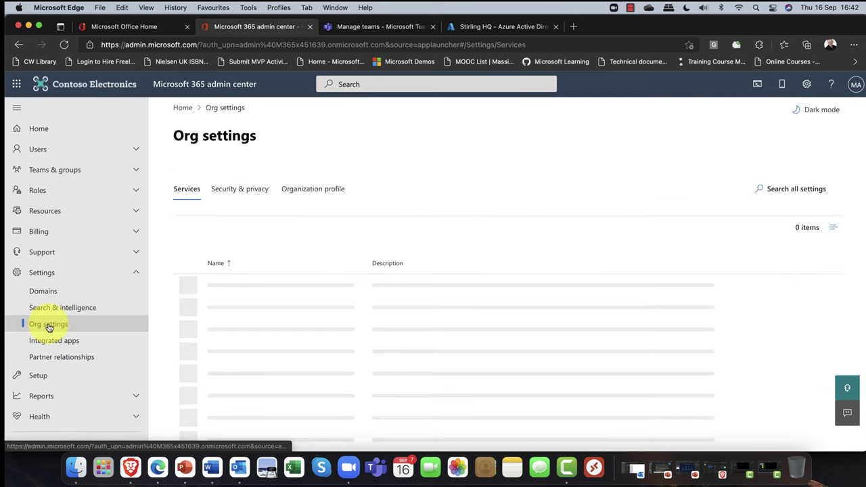
scroll(303, 334, down, 2)
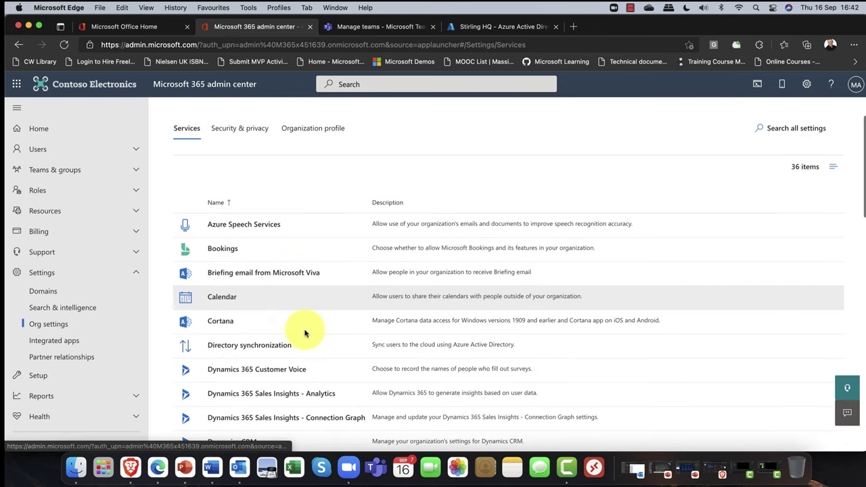
scroll(305, 333, down, 4)
scroll(304, 334, down, 5)
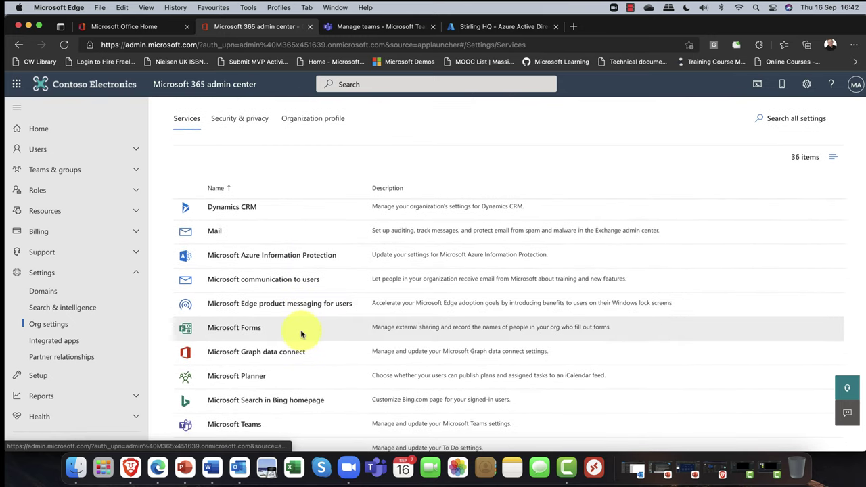
scroll(301, 333, down, 4)
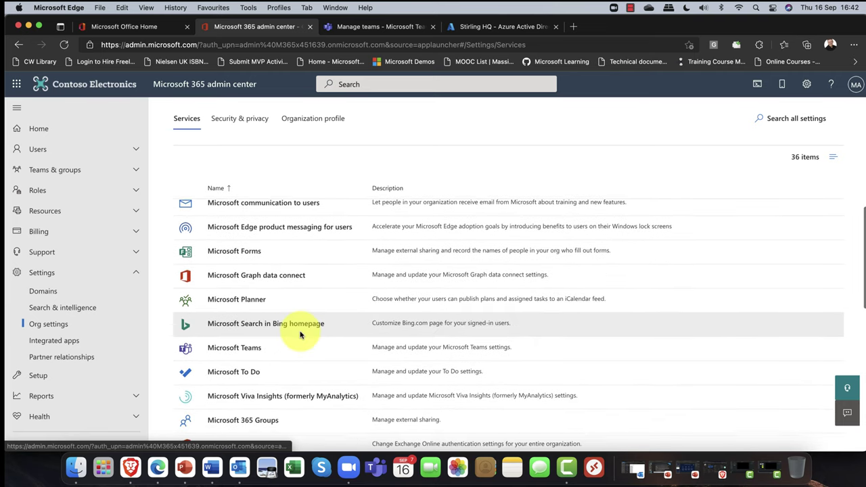
scroll(295, 337, down, 3)
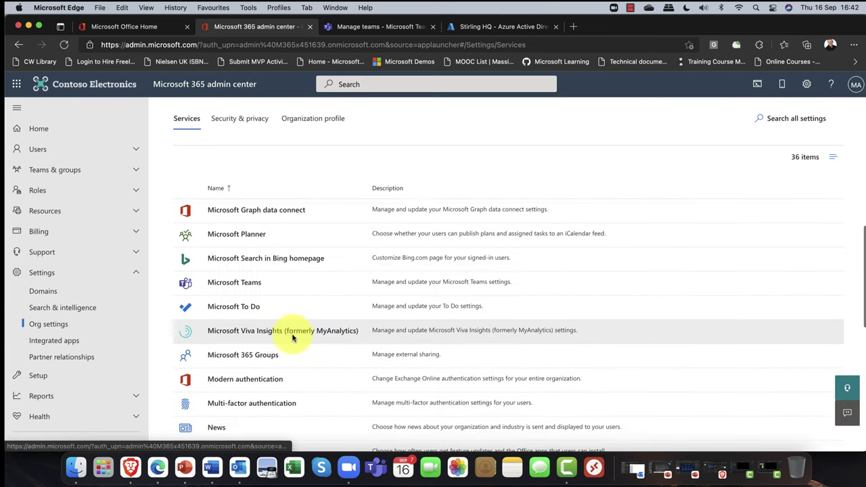
click(257, 348)
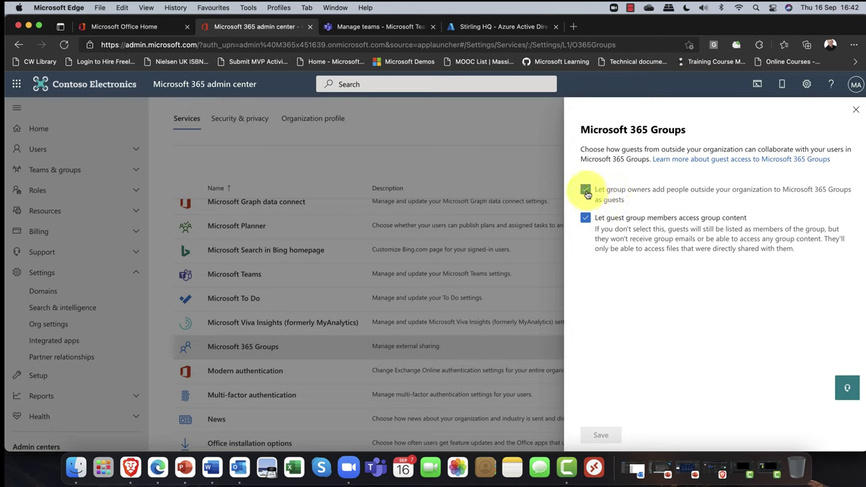
Step: Switch the option letting group owners add outside guests off and on again, and close the Microsoft 365 Groups settings without saving
click(585, 192)
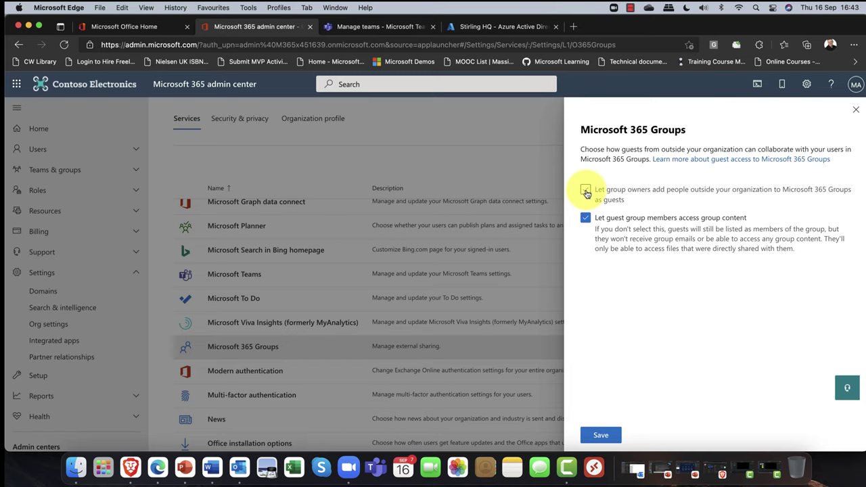
click(586, 192)
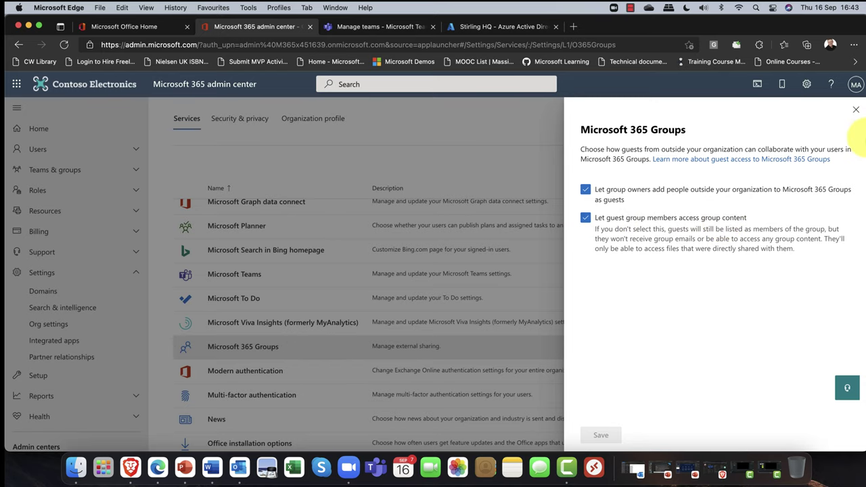
click(856, 109)
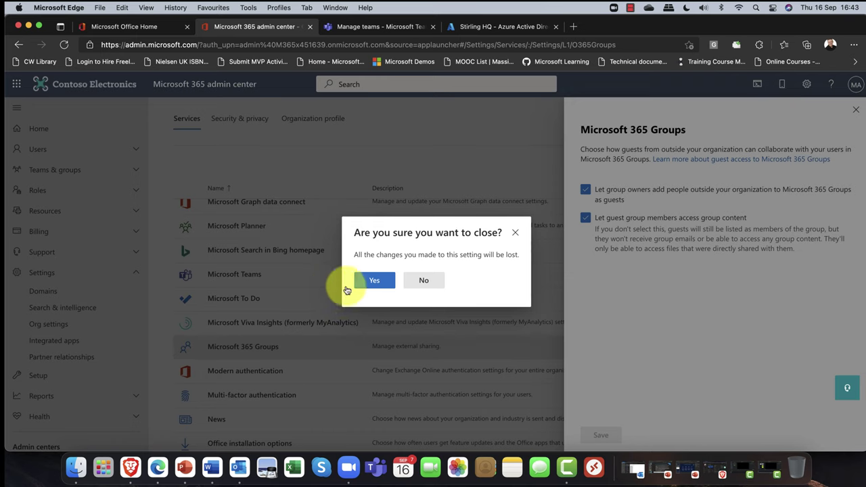
click(383, 280)
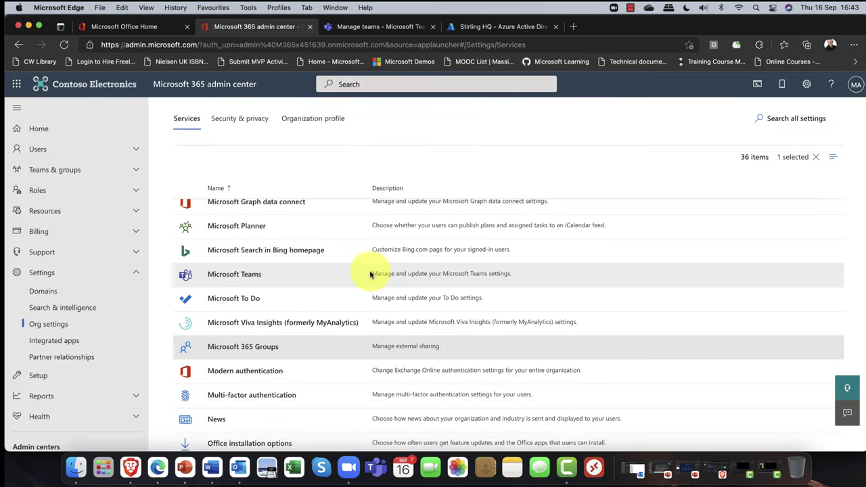
Step: Return the Microsoft 365 admin center to its home page and open the list of all groups in the Azure Active Directory admin center
click(136, 276)
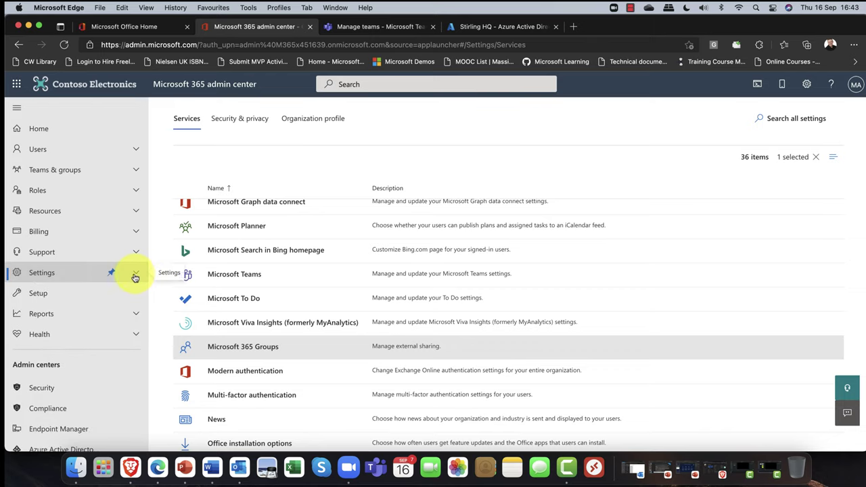
click(47, 128)
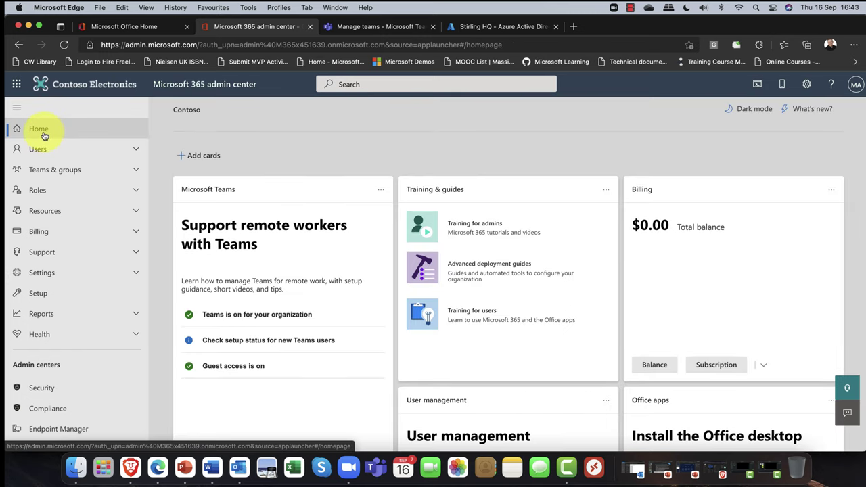
click(491, 27)
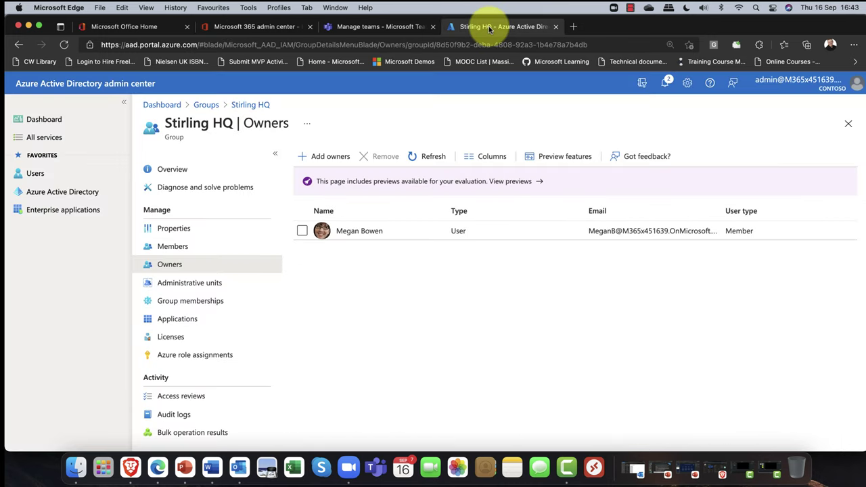
click(212, 108)
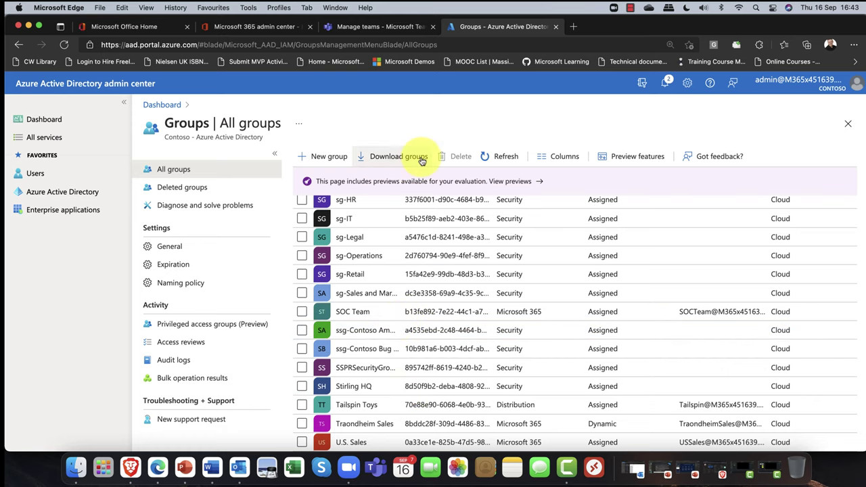
Step: Refresh the list of all groups in the Azure Active Directory admin center and look through the listed groups
click(501, 161)
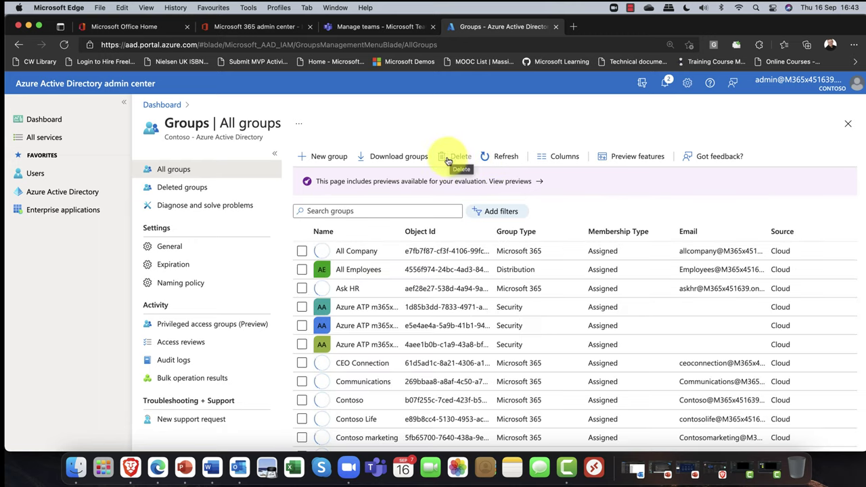
scroll(455, 312, down, 2)
scroll(454, 312, down, 6)
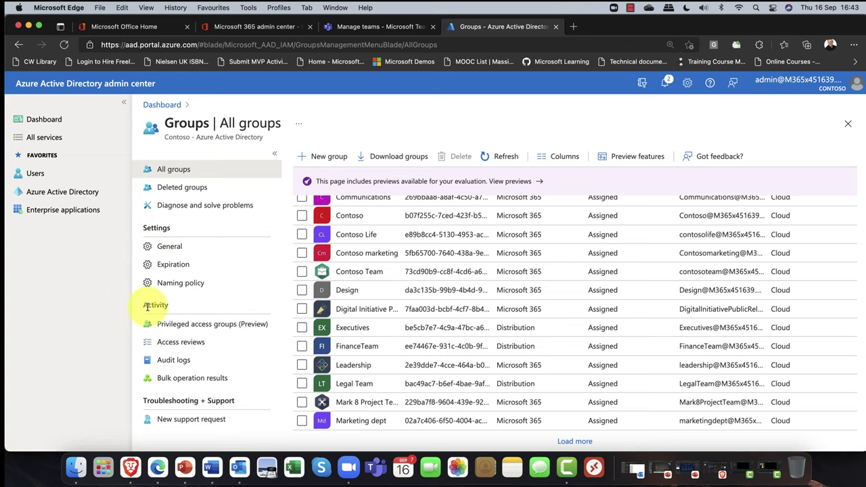
Step: Open the general group settings and switch the option letting users create Microsoft 365 groups to No and back to Yes
click(168, 247)
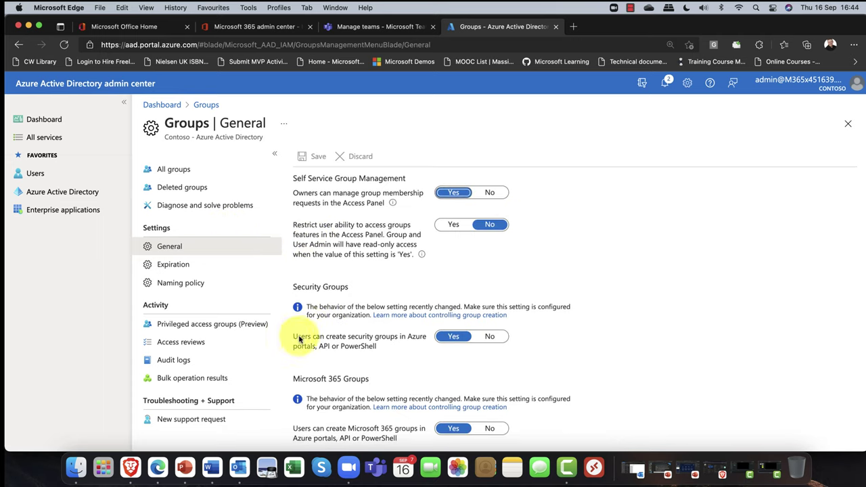
scroll(301, 335, down, 2)
drag(293, 311, 375, 311)
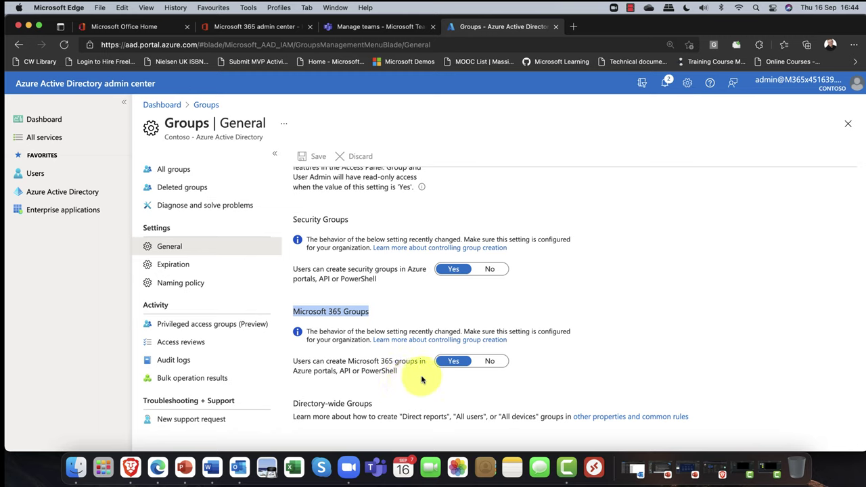
click(491, 361)
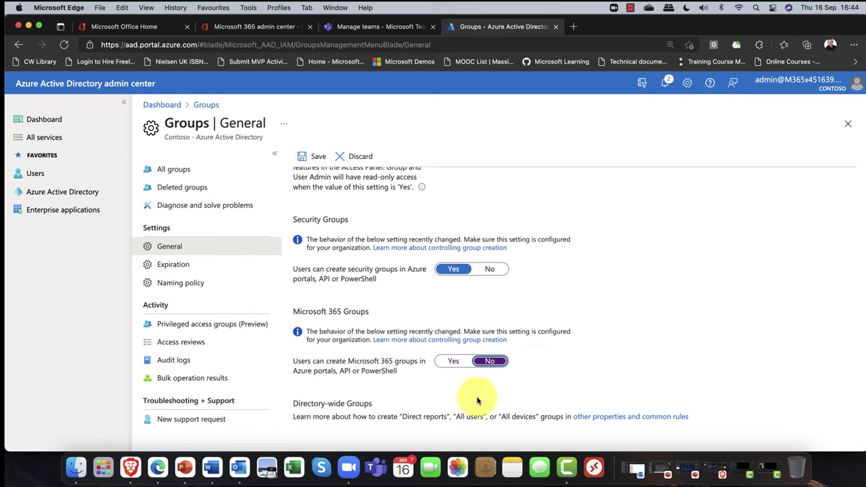
click(452, 361)
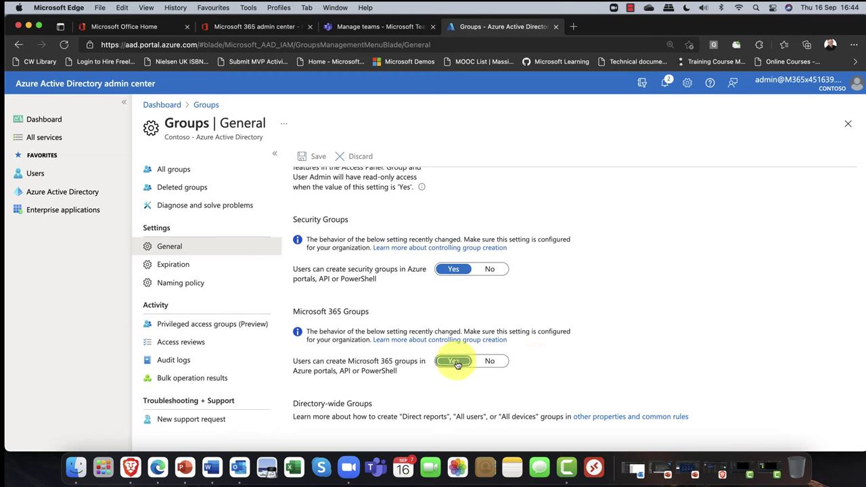
Step: Open the group expiration settings and examine the group lifetime and the email contact for groups with no owners
click(192, 266)
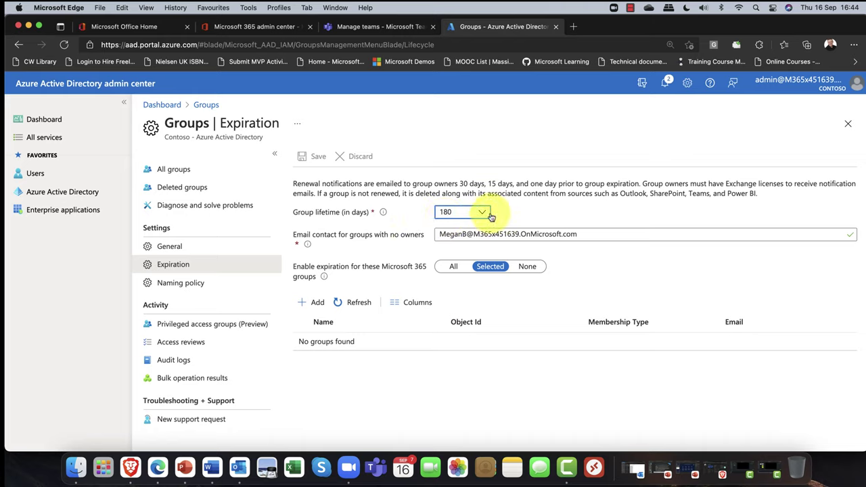
click(589, 236)
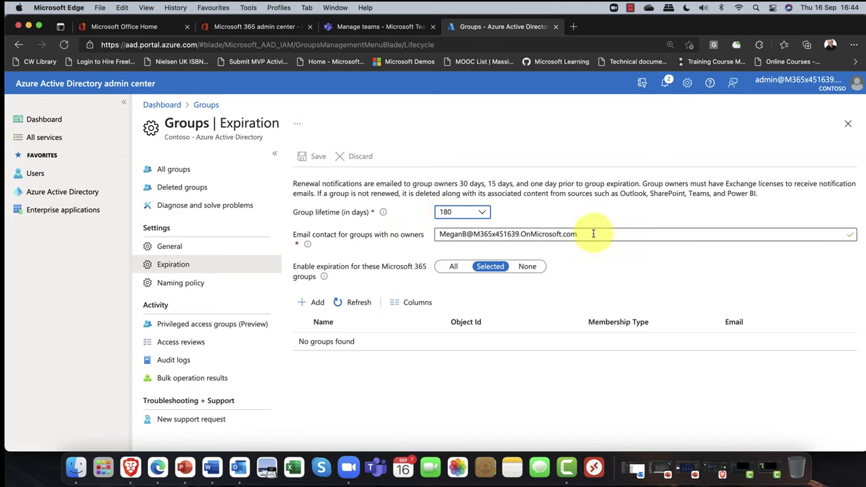
drag(595, 236, 437, 232)
click(406, 217)
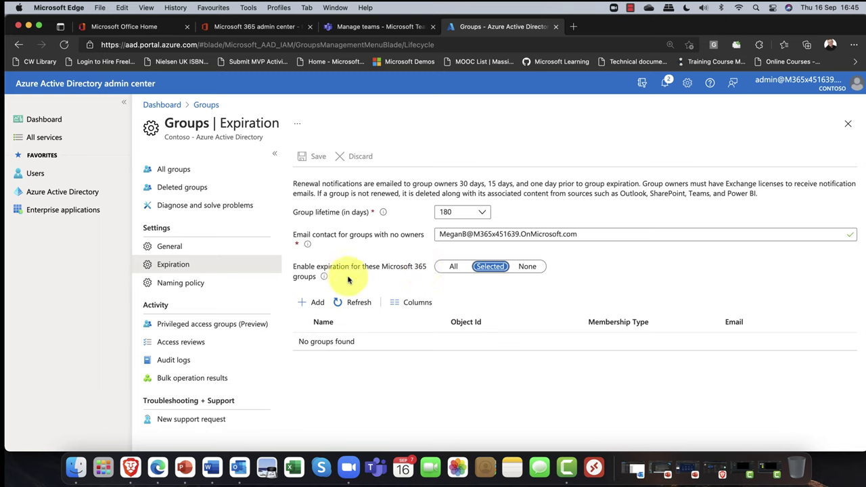
Step: Add the Stirling IT Staff group to the selected groups with expiration enabled and save the expiration settings
click(314, 305)
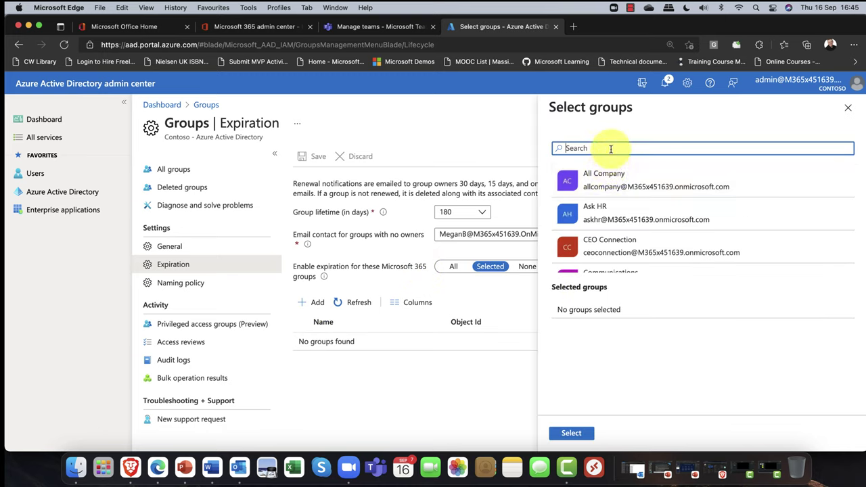
text(stirling)
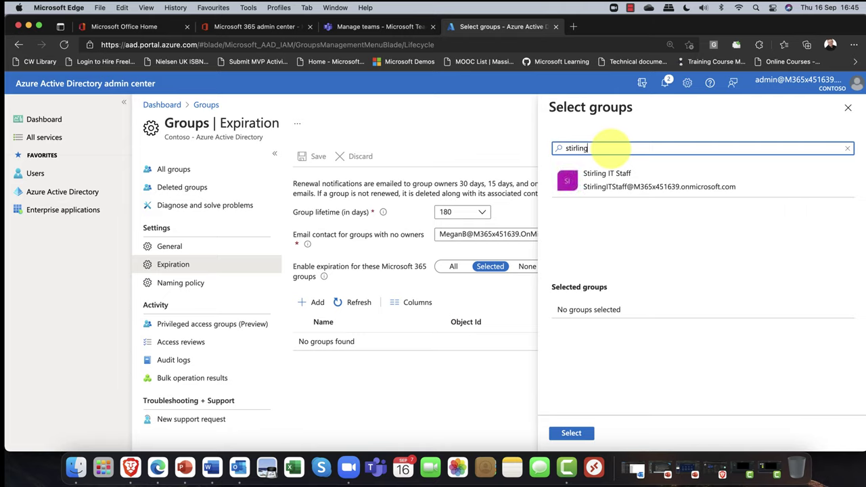
click(607, 181)
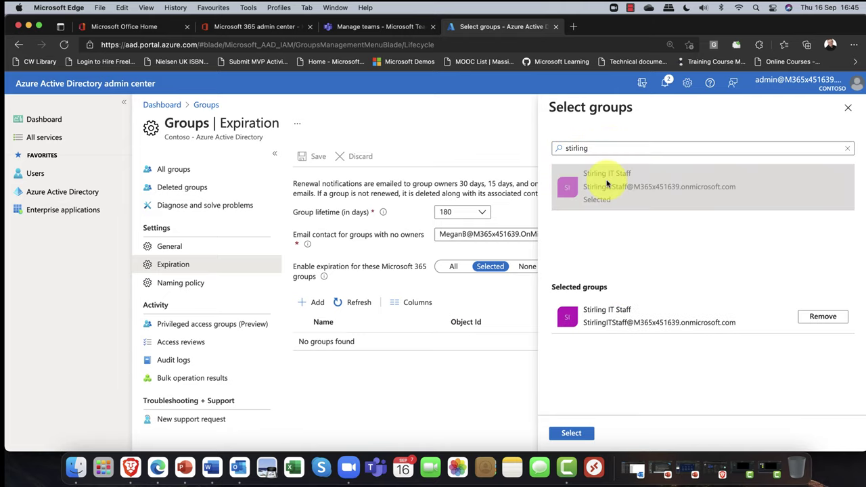
click(571, 432)
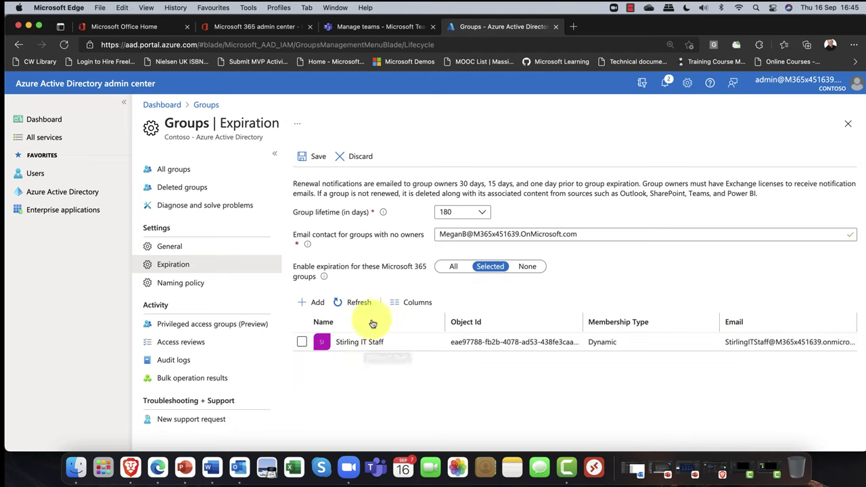
click(302, 342)
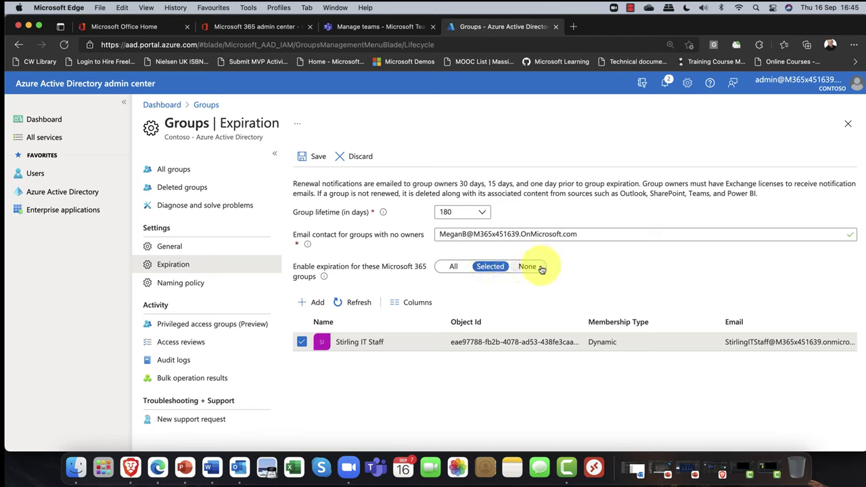
click(318, 157)
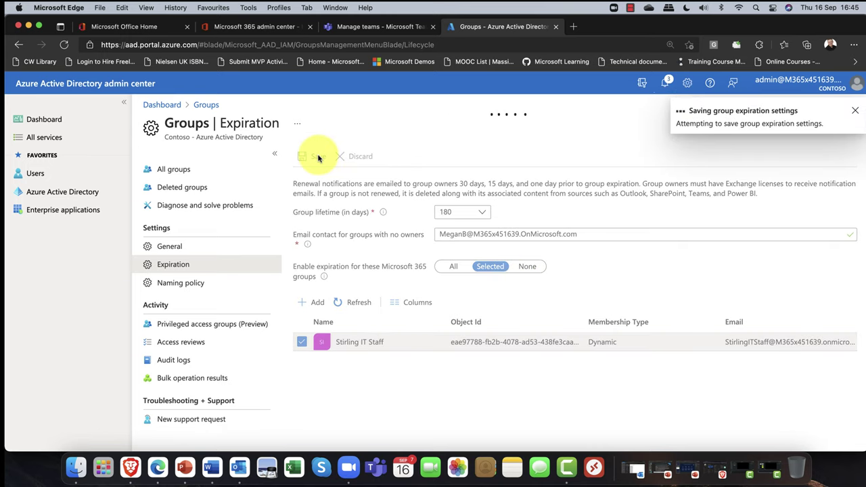
Step: Open the groups naming policy settings and examine the blocked words options and the prefix and suffix options of the group naming policy
click(182, 284)
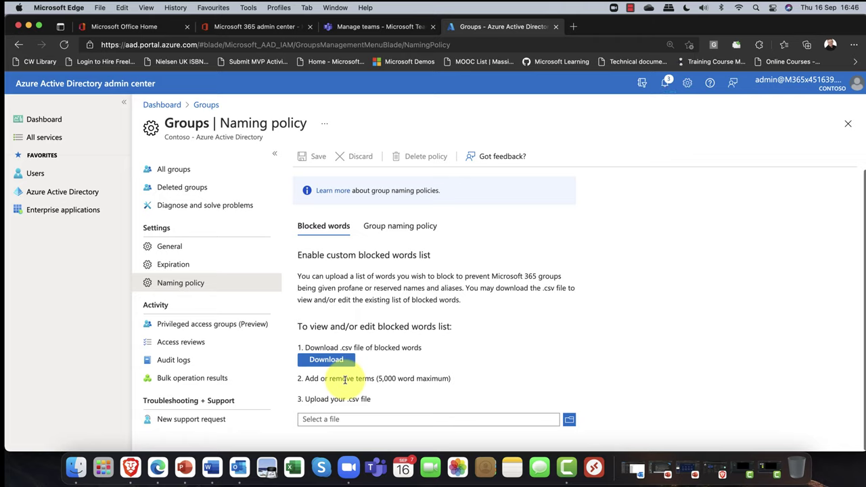
click(408, 232)
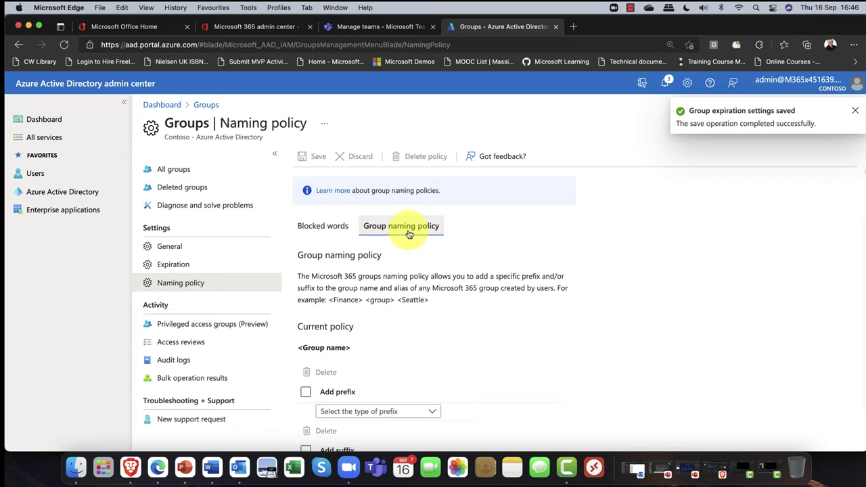
scroll(406, 237, down, 2)
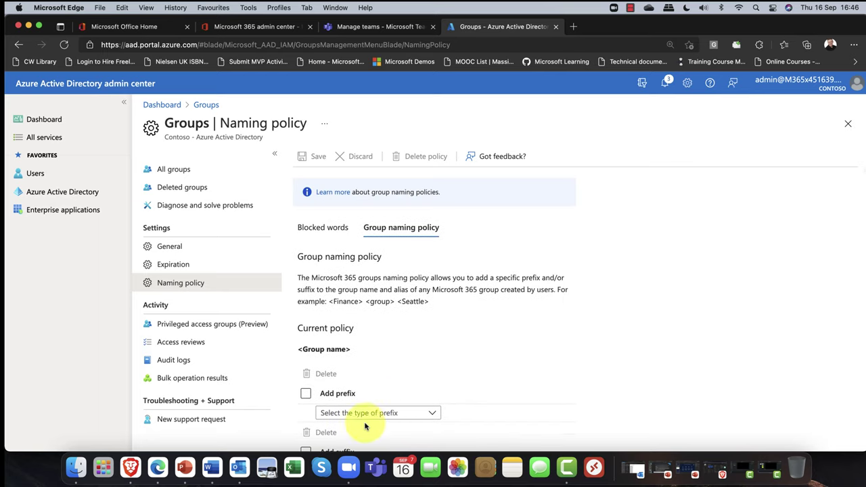
Step: Close the Azure Active Directory admin center and return to the beginning of the Manage teams page in the Teams admin center
click(556, 27)
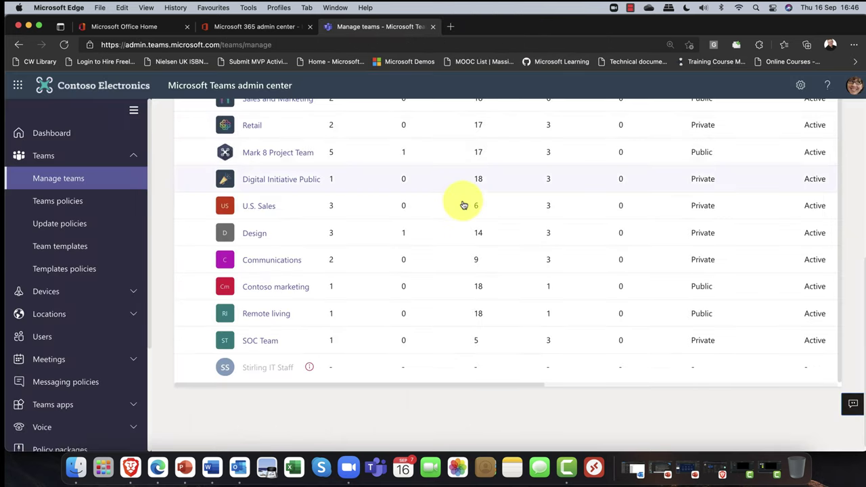
scroll(270, 185, up, 5)
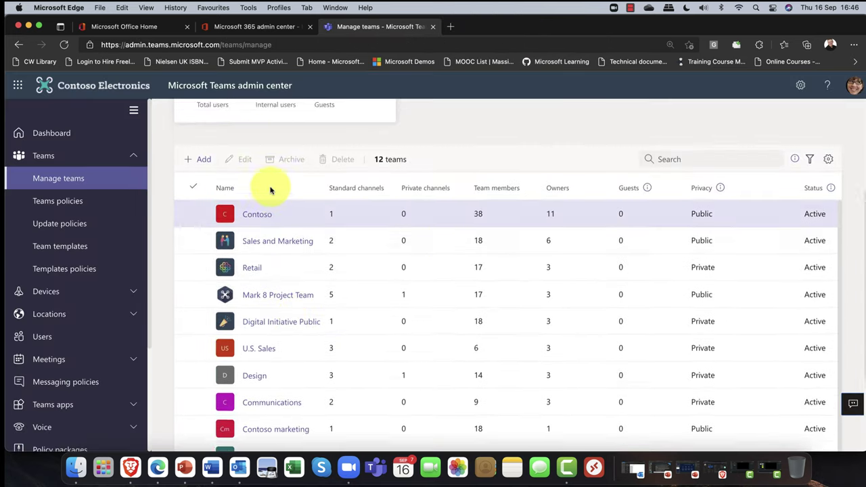
click(630, 8)
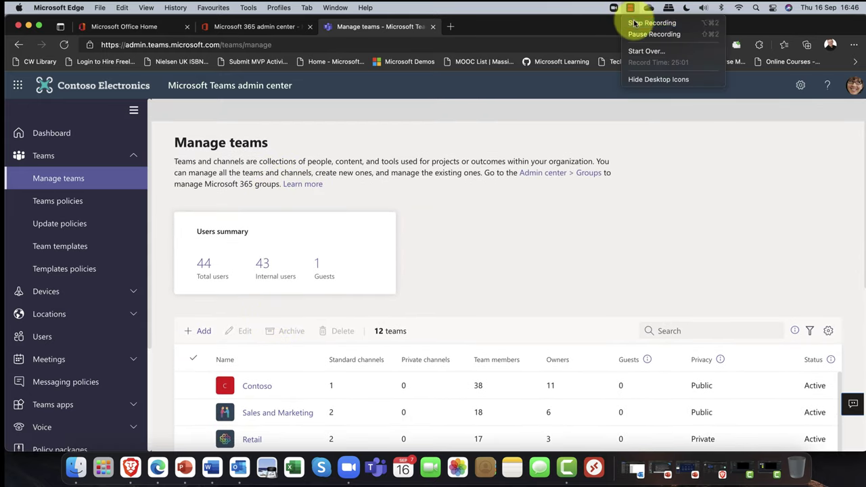